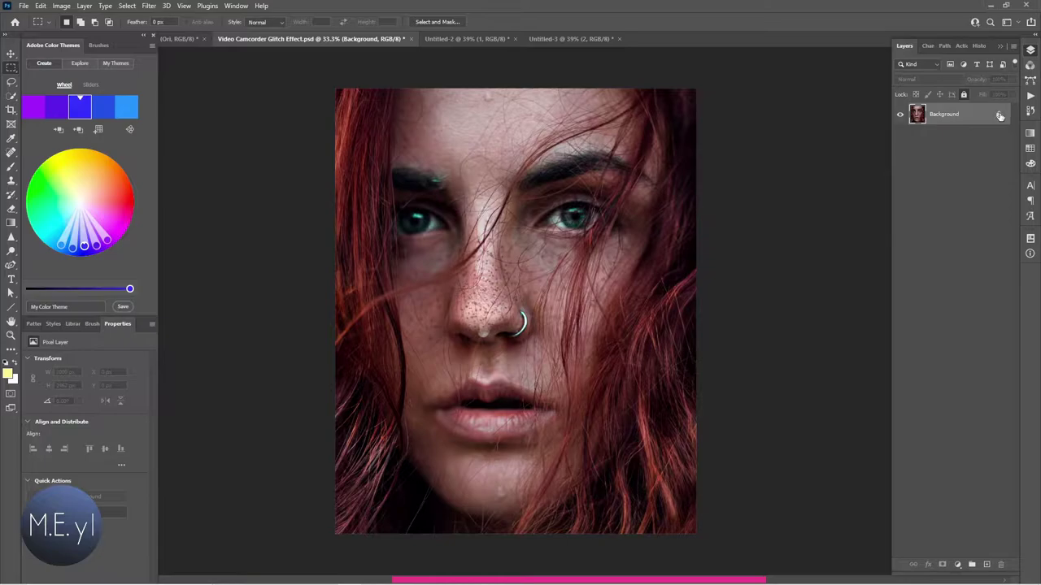
Unlock the portrait Background layer and convert it to a smart object named Layer 0.
click(999, 116)
right_click(974, 119)
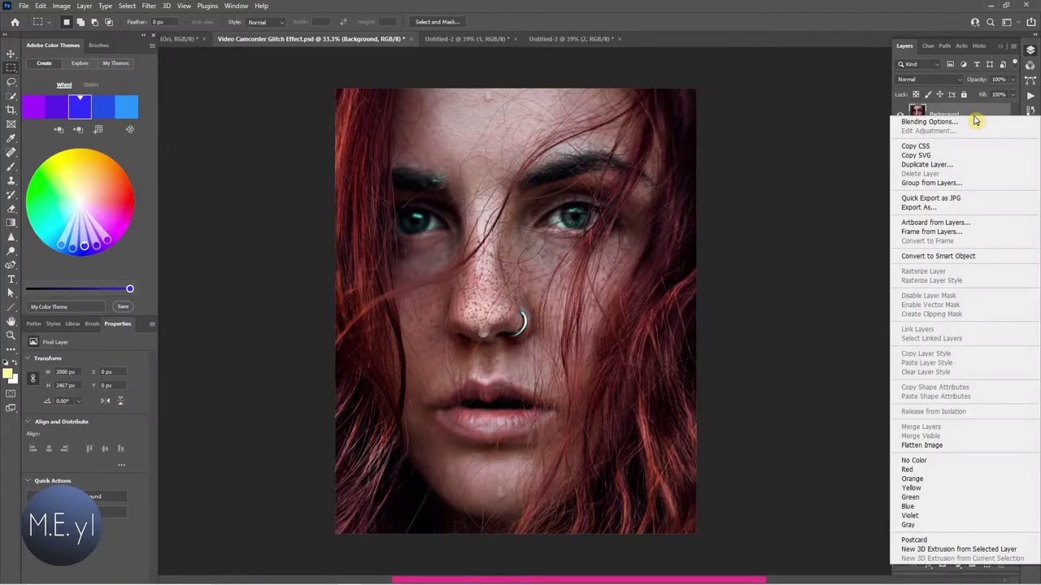
click(925, 259)
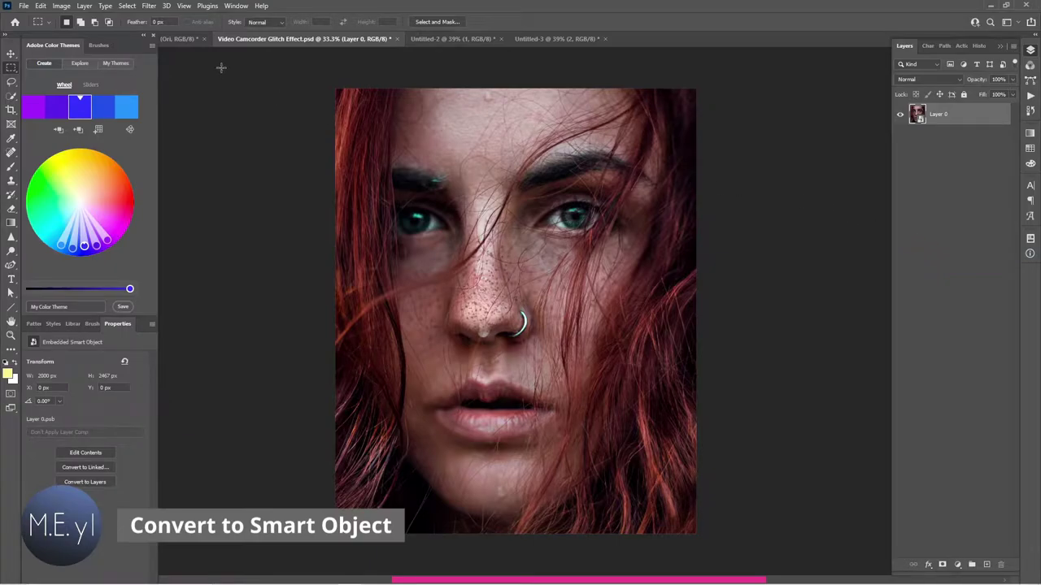
click(149, 5)
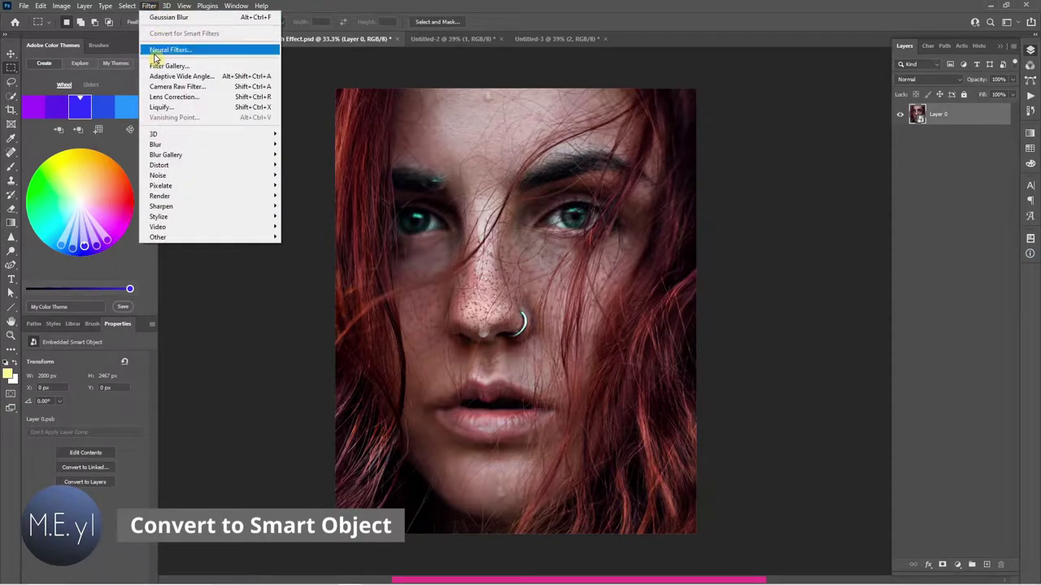
mouse_move(179, 144)
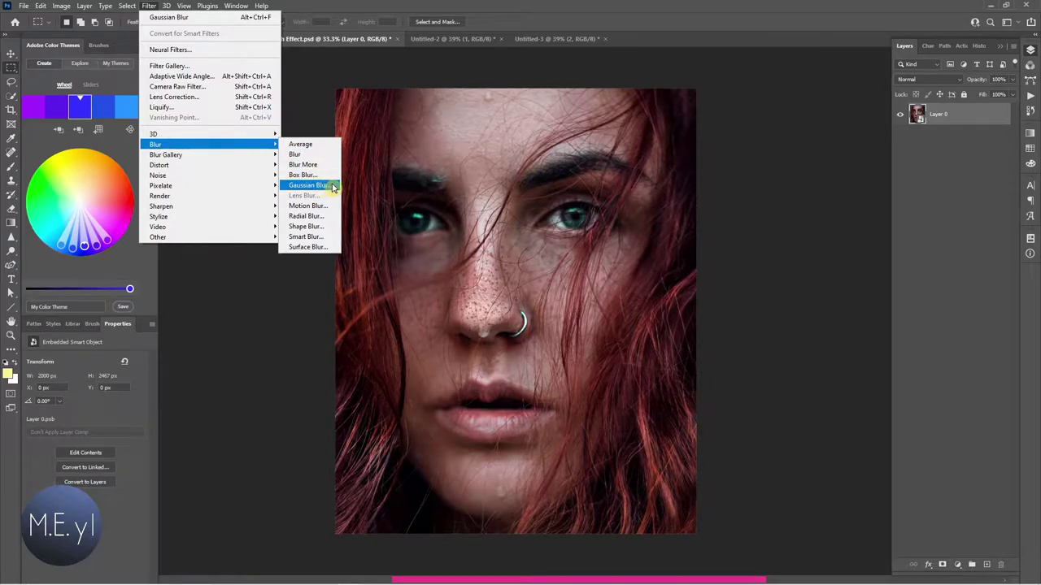
Apply a 3.5-pixel Gaussian Blur smart filter to Layer 0, comparing it against the original.
click(309, 185)
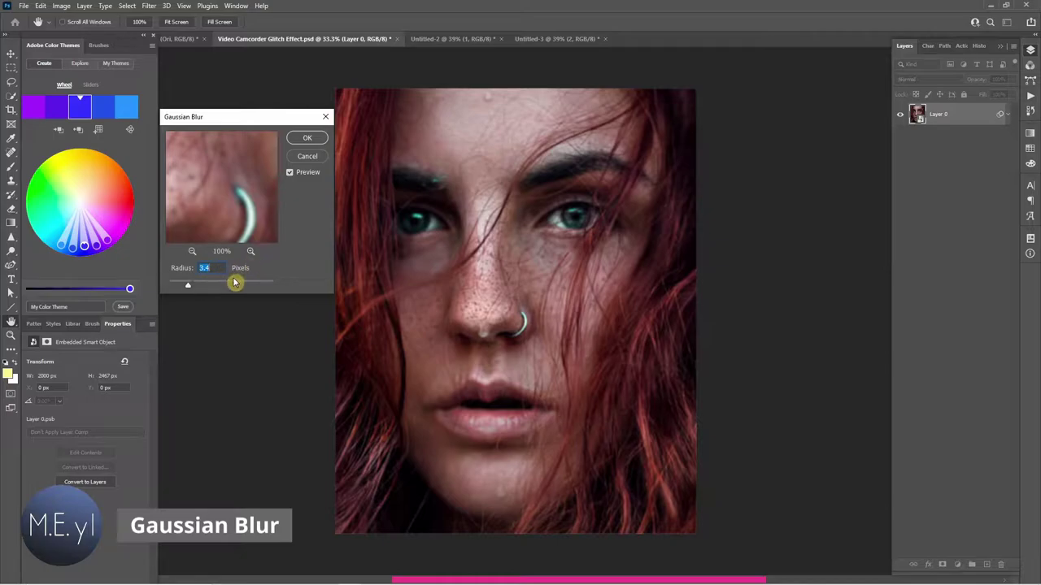
drag(234, 282, 256, 286)
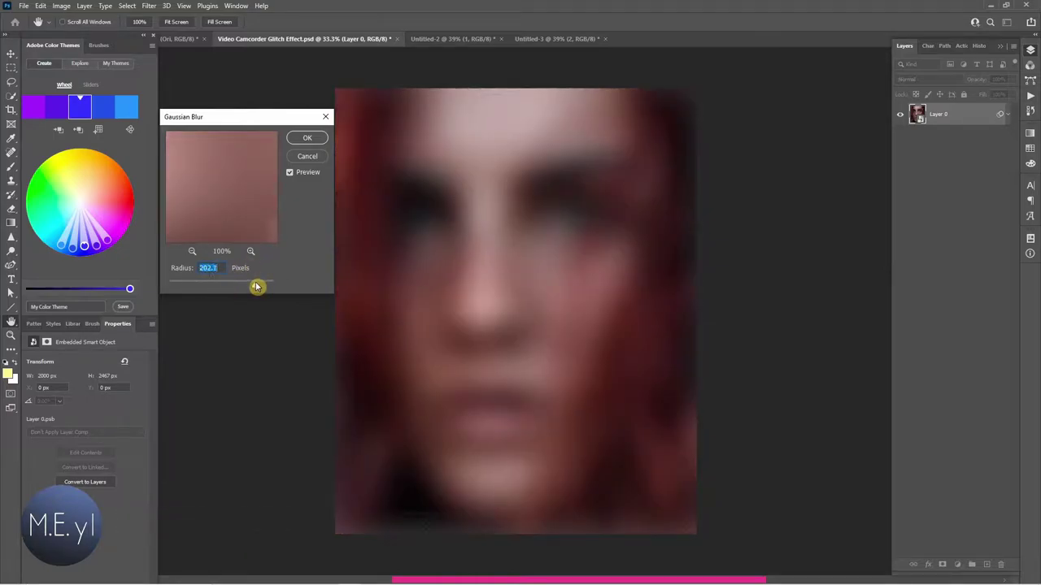
click(291, 172)
click(291, 172)
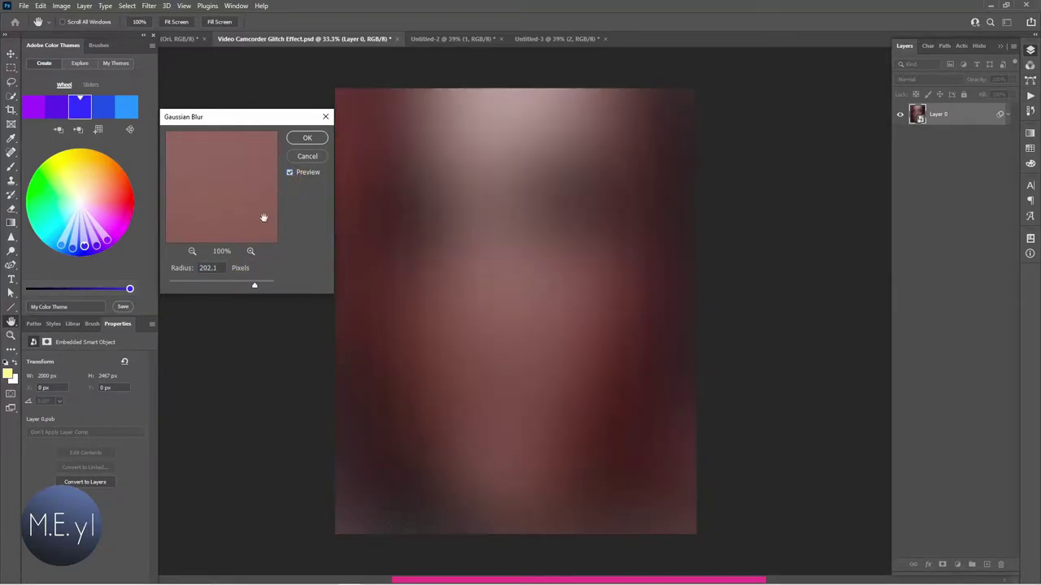
drag(239, 287, 190, 289)
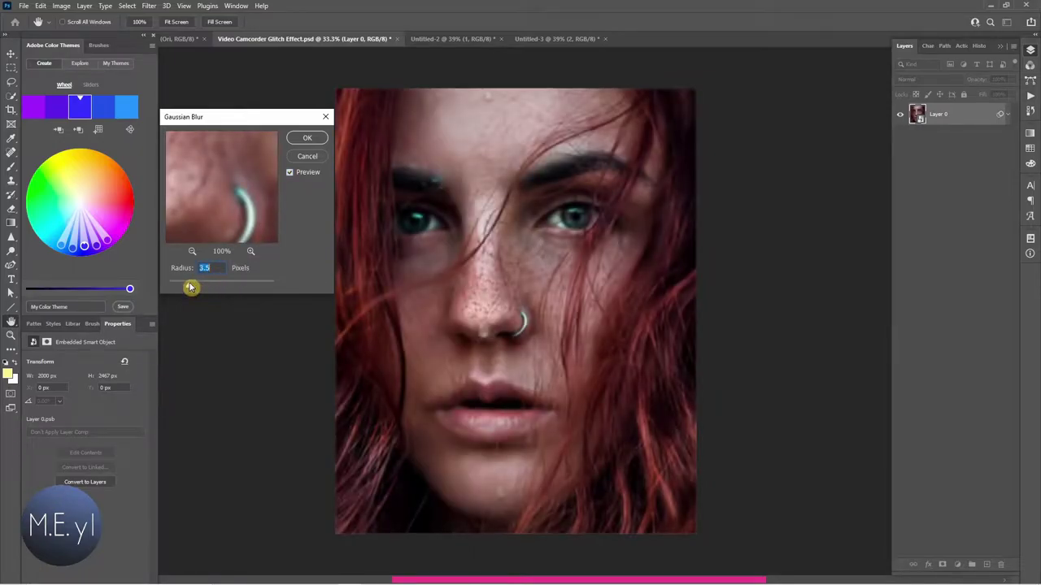
click(289, 173)
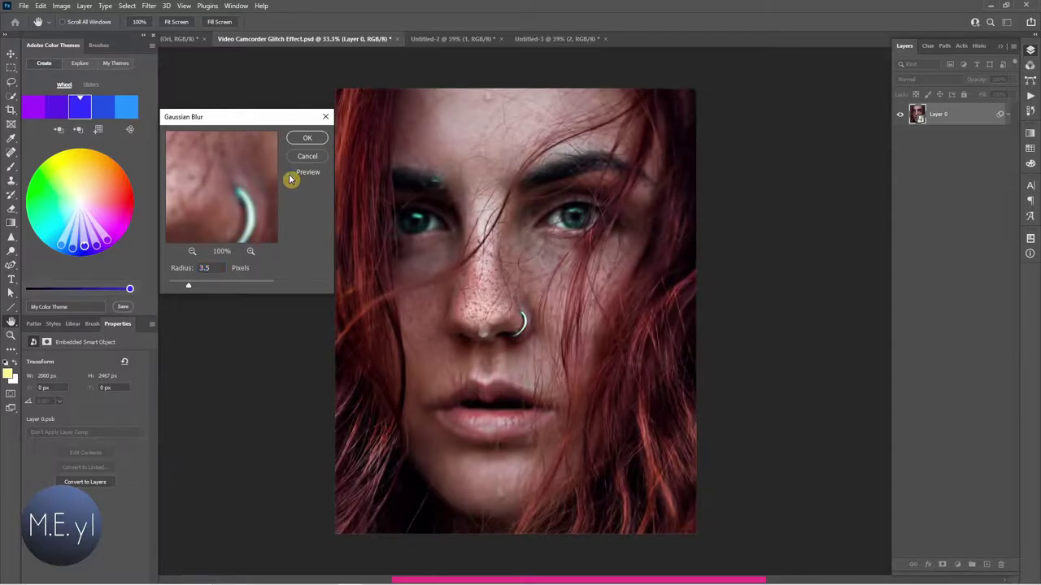
click(289, 173)
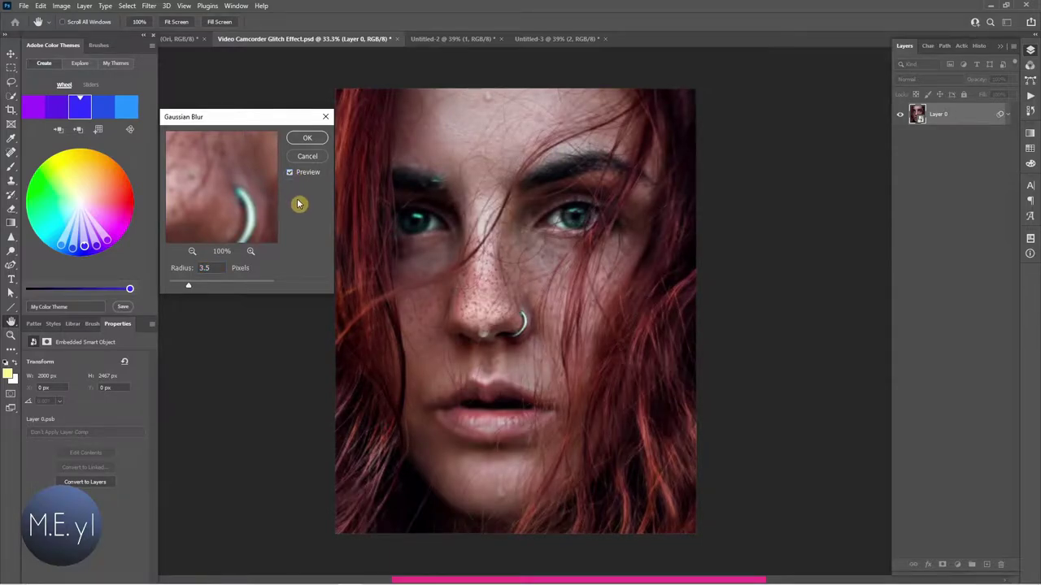
click(308, 138)
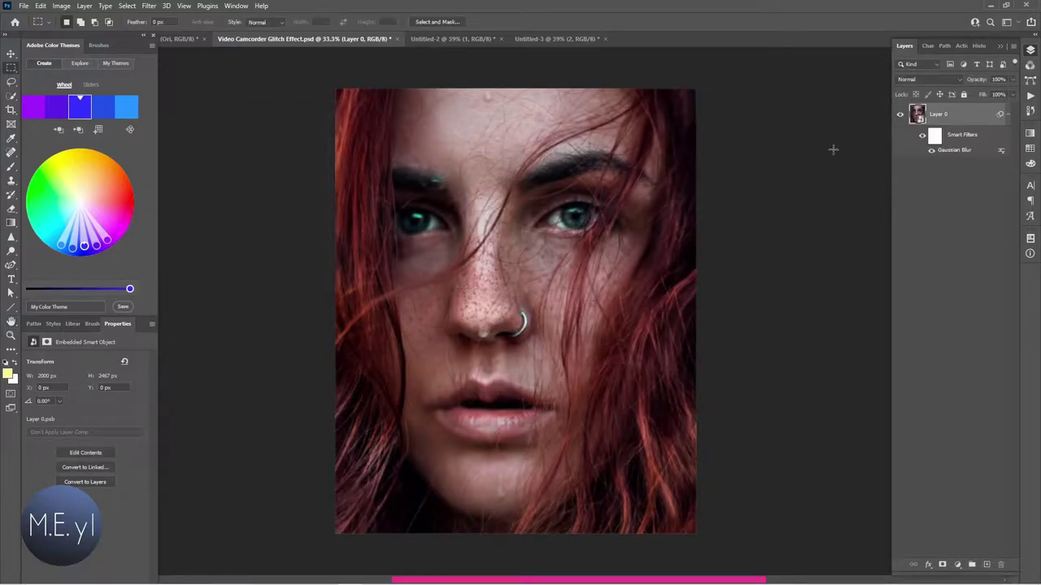
click(923, 137)
Re-enable the blur, collapse the smart filters and duplicate the portrait layer.
click(922, 137)
click(1008, 116)
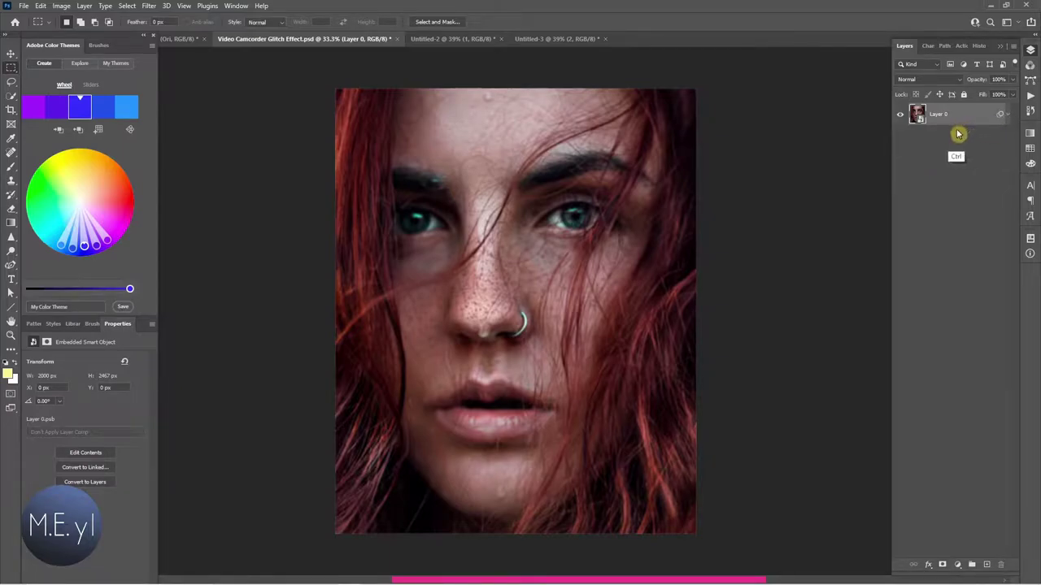
key(ctrl+j)
key(ctrl+j)
key(ctrl+j)
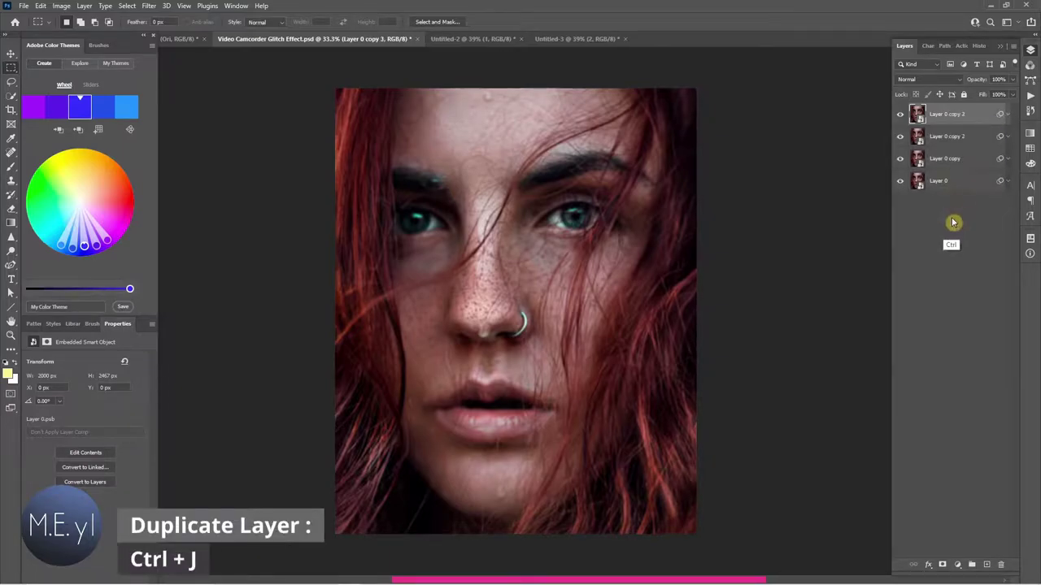
key(ctrl+j)
key(alt+comma)
key(r)
text(Original)
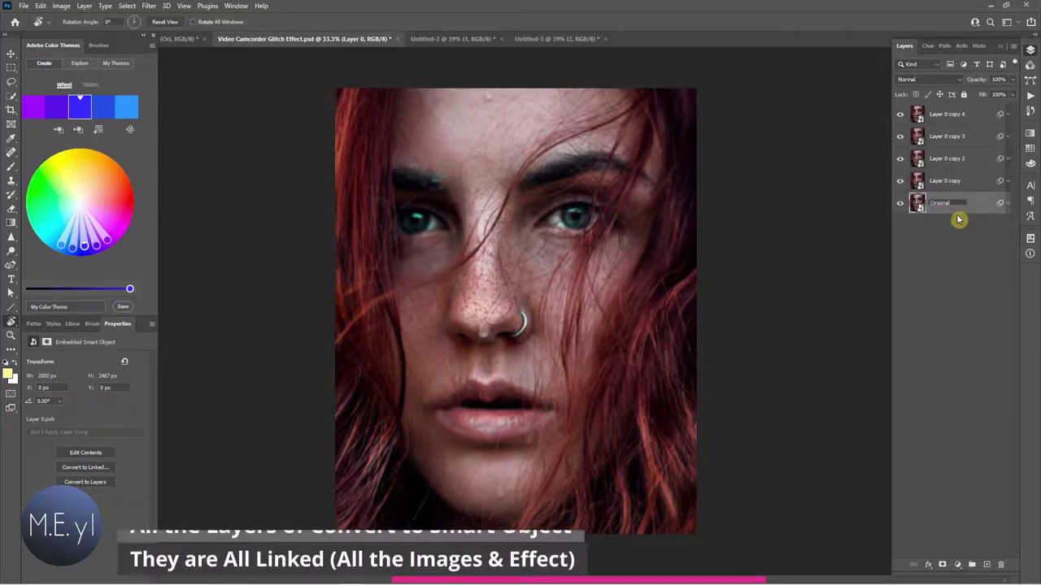
Rename the copy layers Red, Green, Blue and Distortion.
double_click(947, 181)
text(Red)
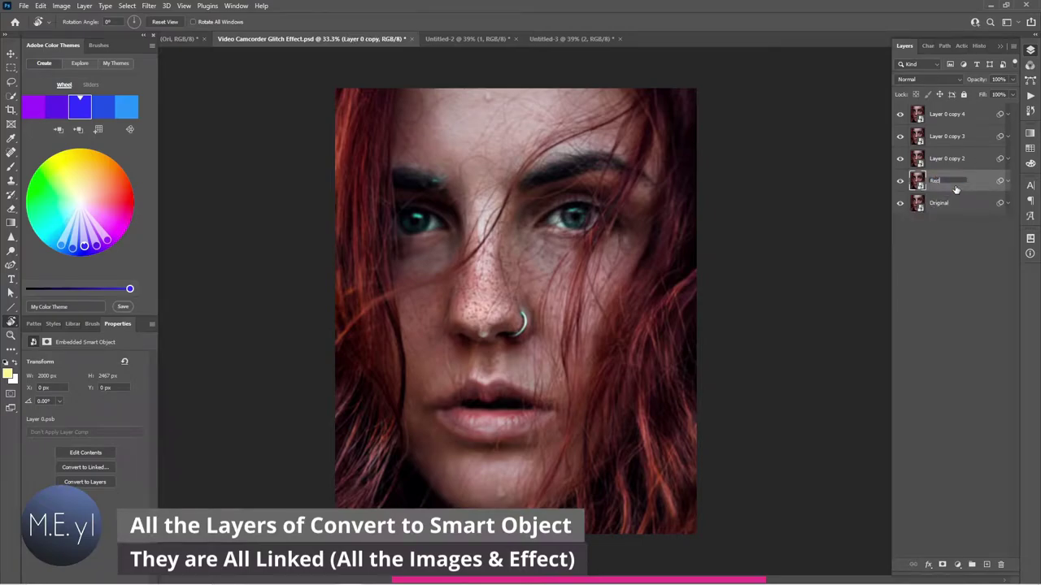
double_click(965, 163)
text(Green)
double_click(947, 136)
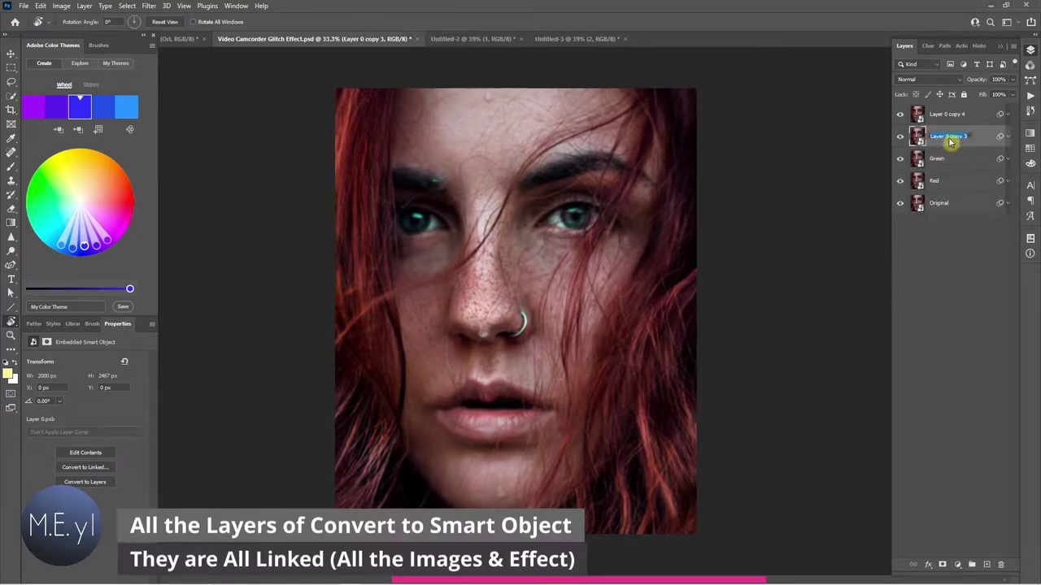
text(Blue)
key(Return)
double_click(948, 114)
text(Distortion)
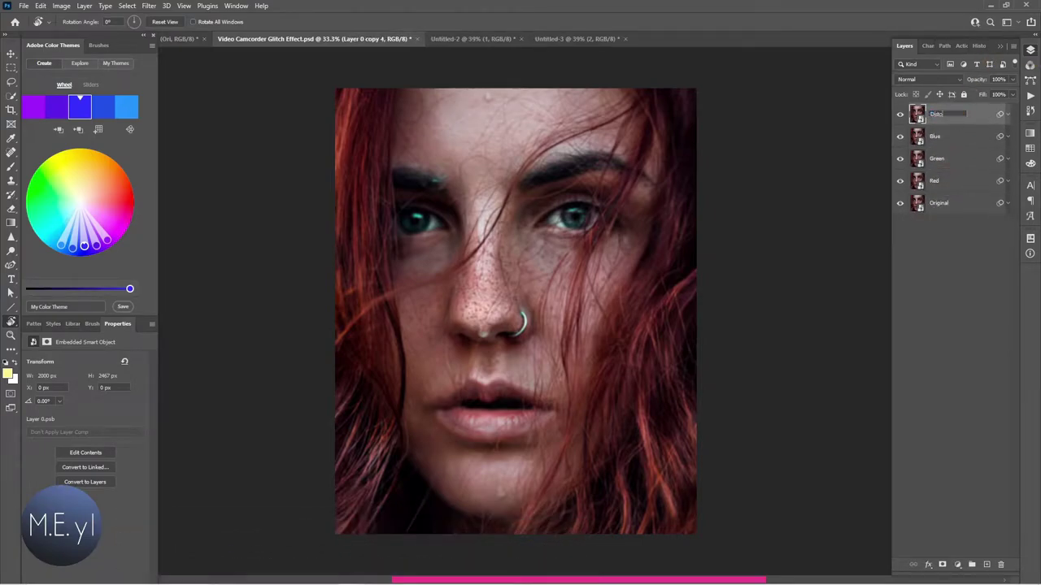
key(Return)
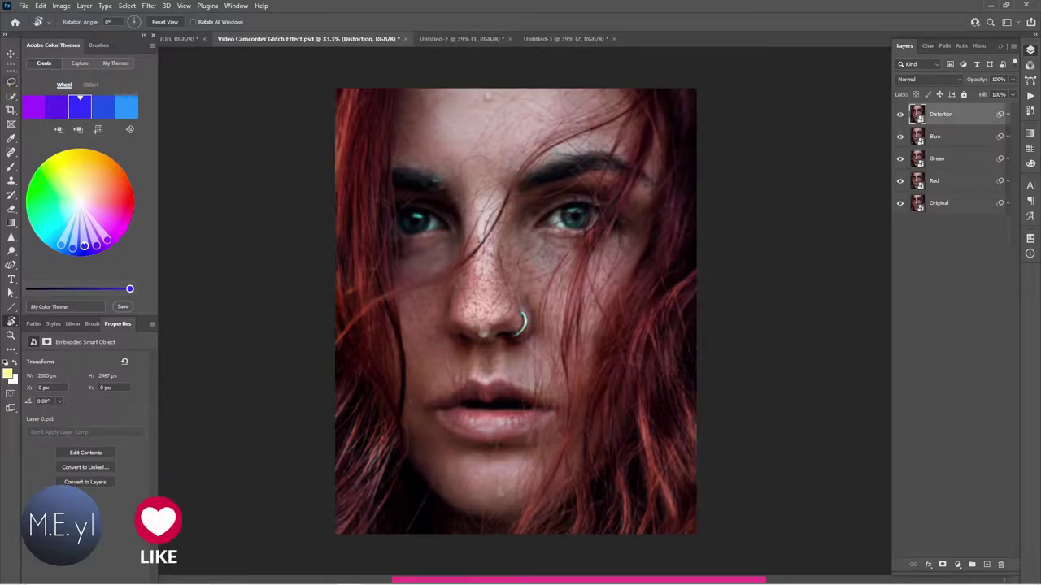
Hide Distortion and give the Blue layer a subtle Shear with Wrap Around.
click(899, 114)
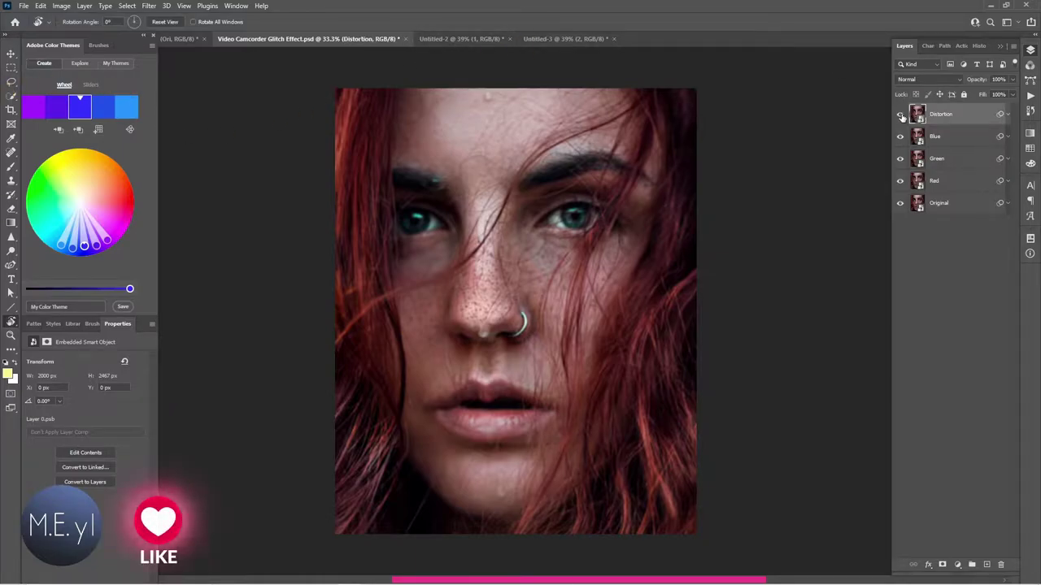
click(957, 142)
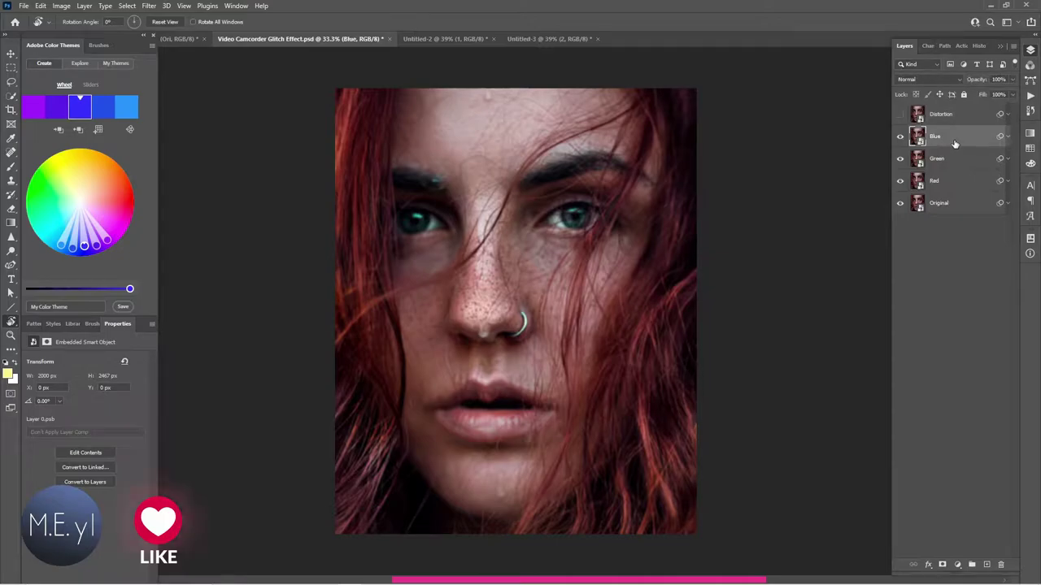
click(150, 7)
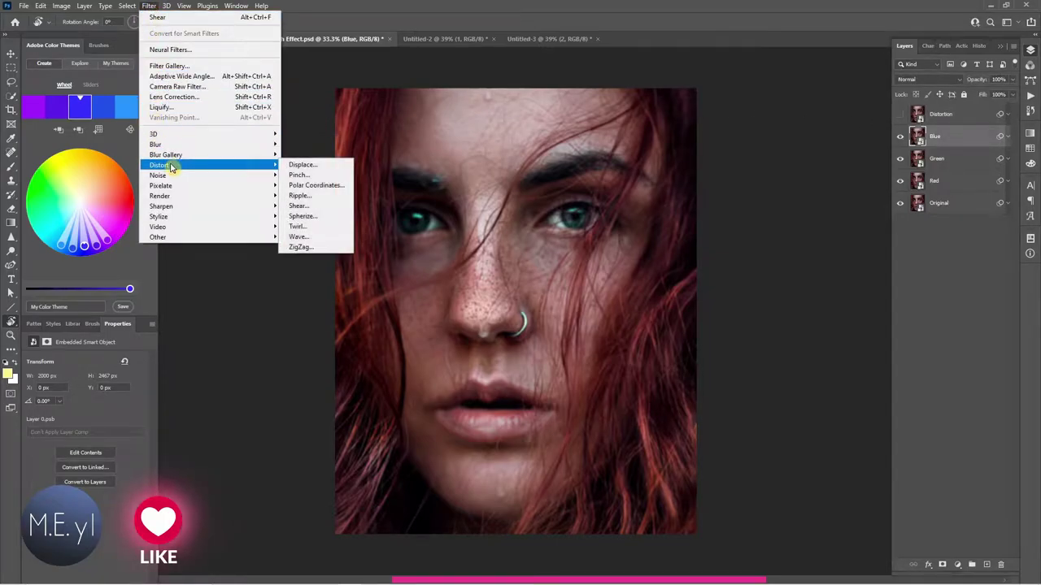
mouse_move(207, 165)
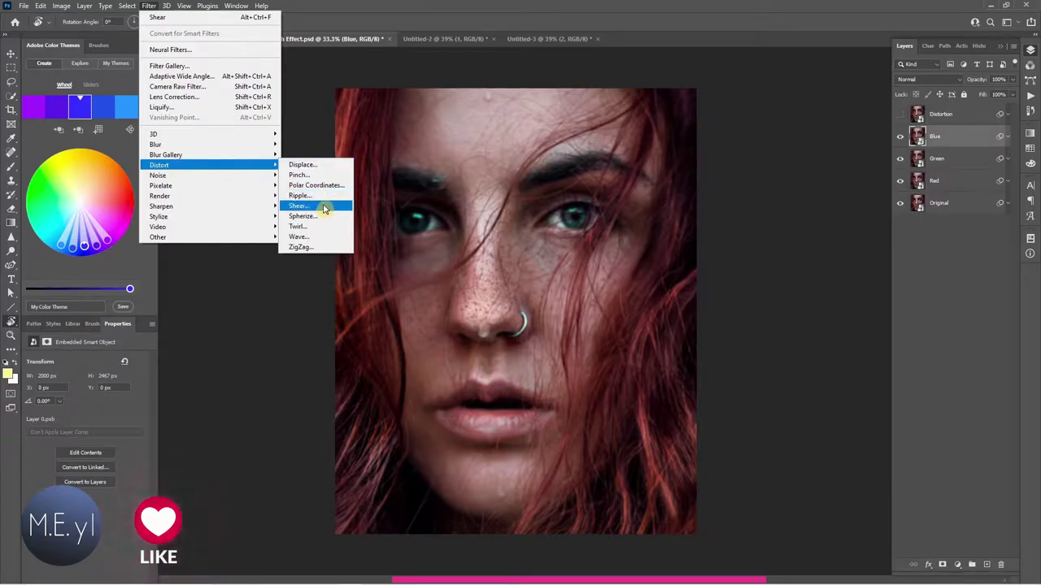
click(333, 206)
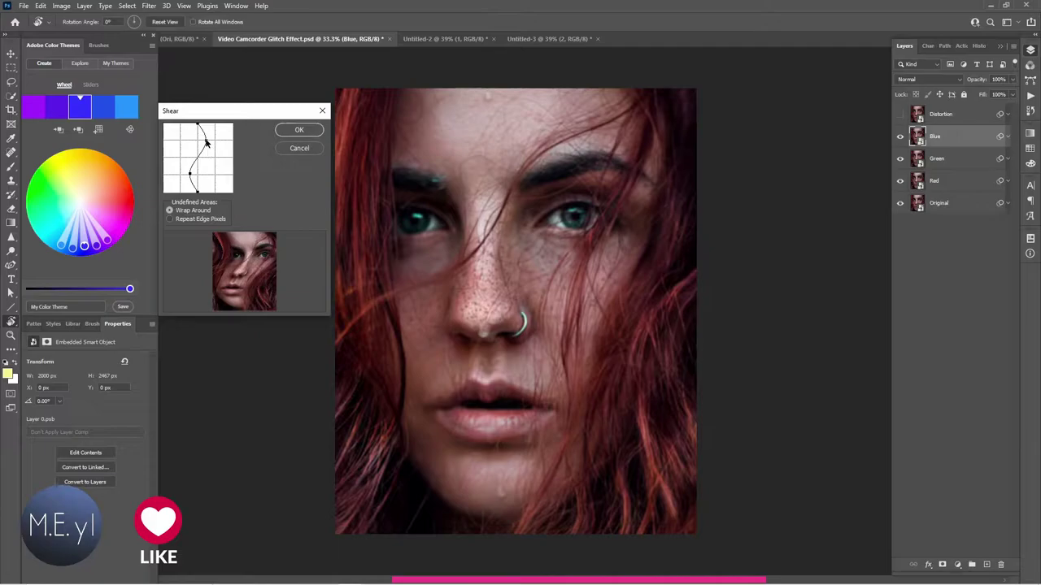
drag(206, 142, 225, 142)
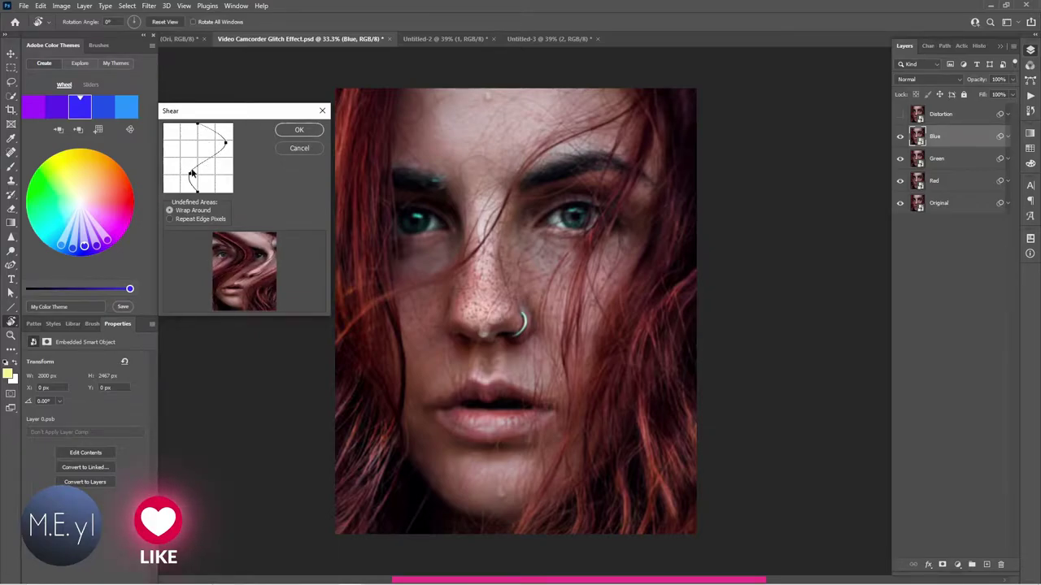
drag(191, 174, 167, 173)
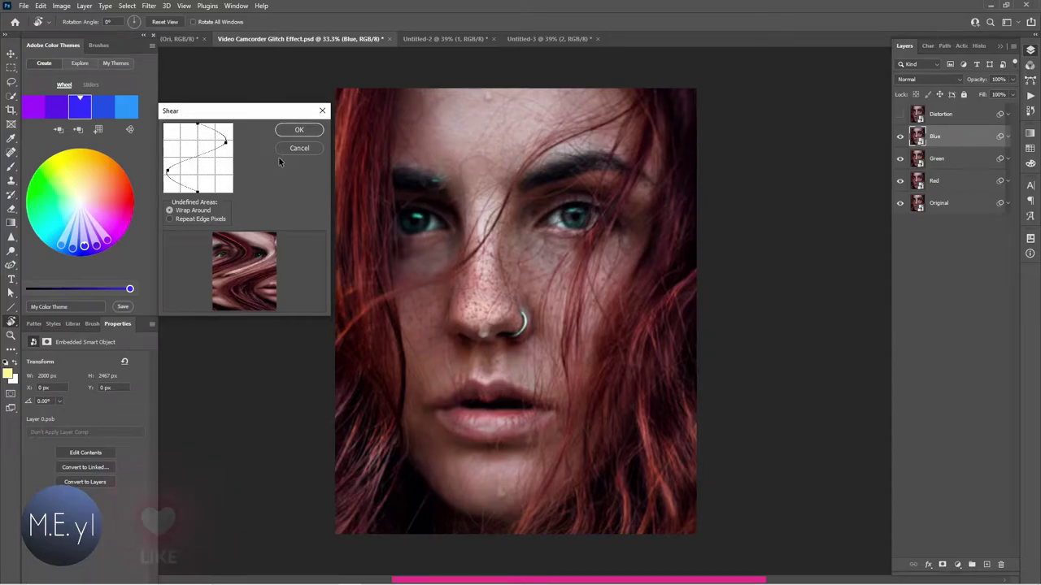
click(170, 220)
drag(172, 180, 184, 176)
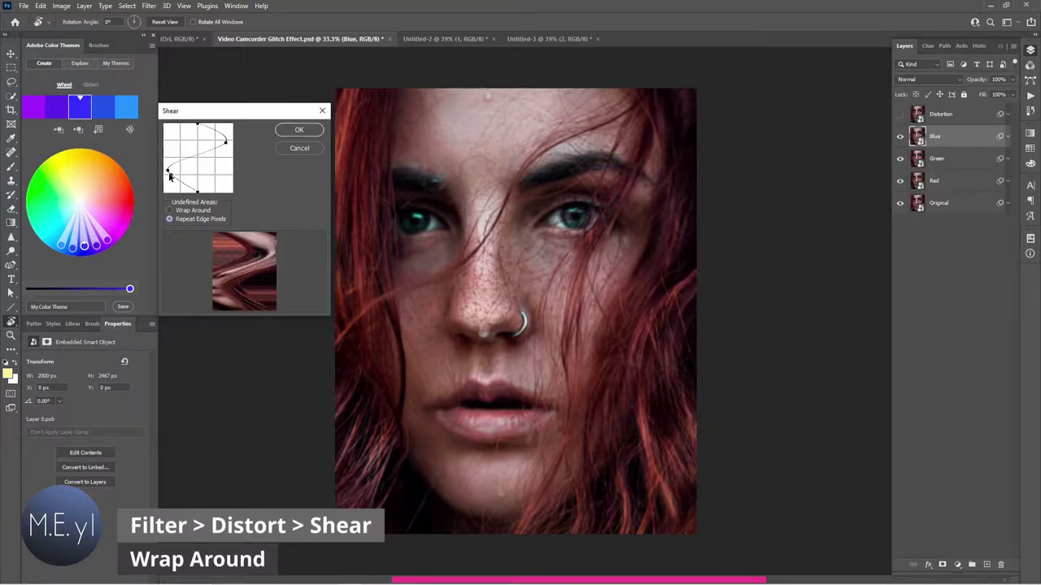
mouse_move(167, 171)
mouse_down()
mouse_move(200, 169)
mouse_move(220, 145)
mouse_move(198, 146)
mouse_move(198, 178)
mouse_up()
click(170, 210)
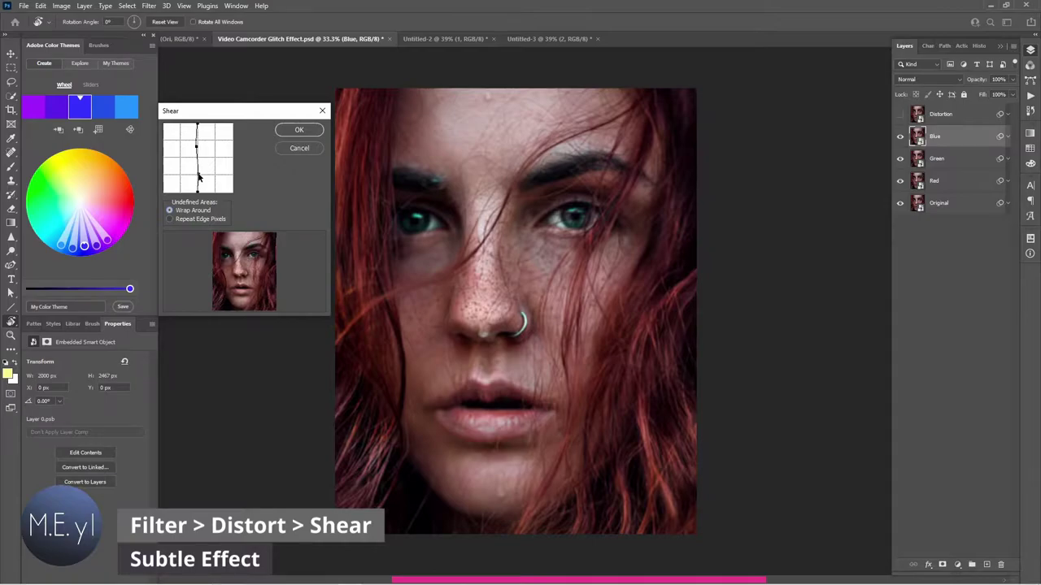
click(299, 131)
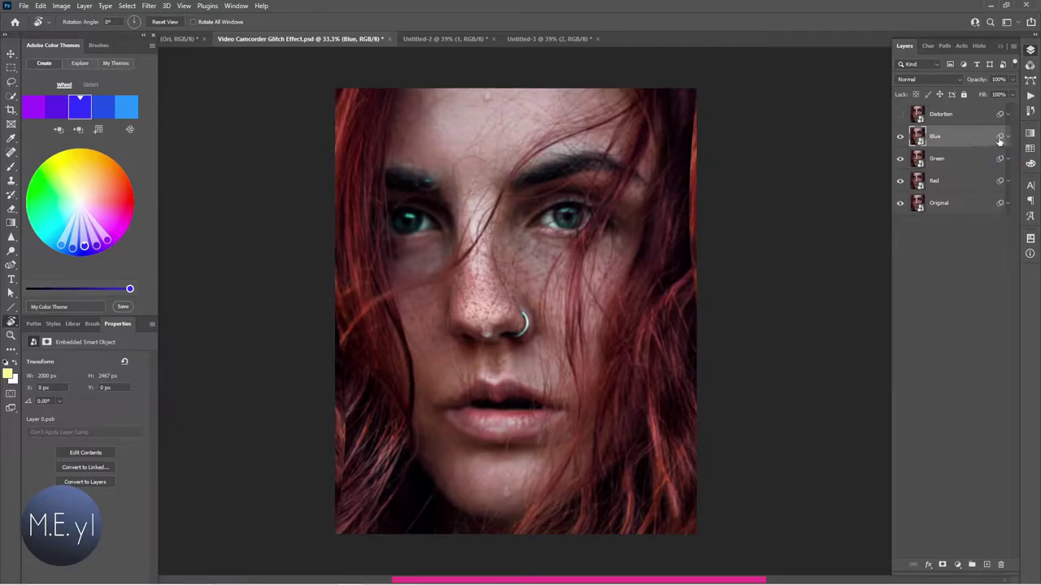
Expand Blue's smart filters and toggle the Shear effect to compare.
click(1008, 137)
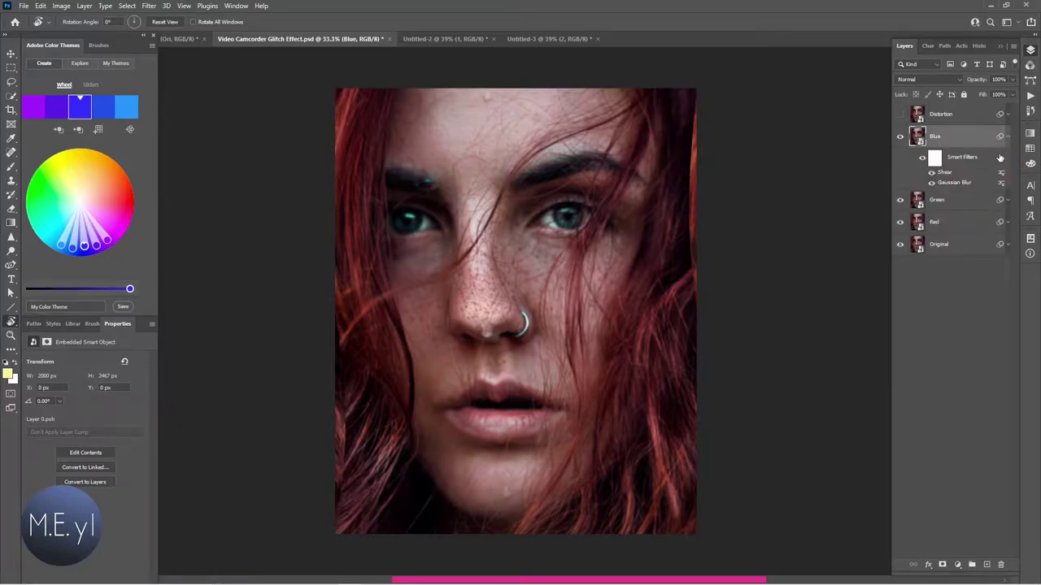
click(932, 173)
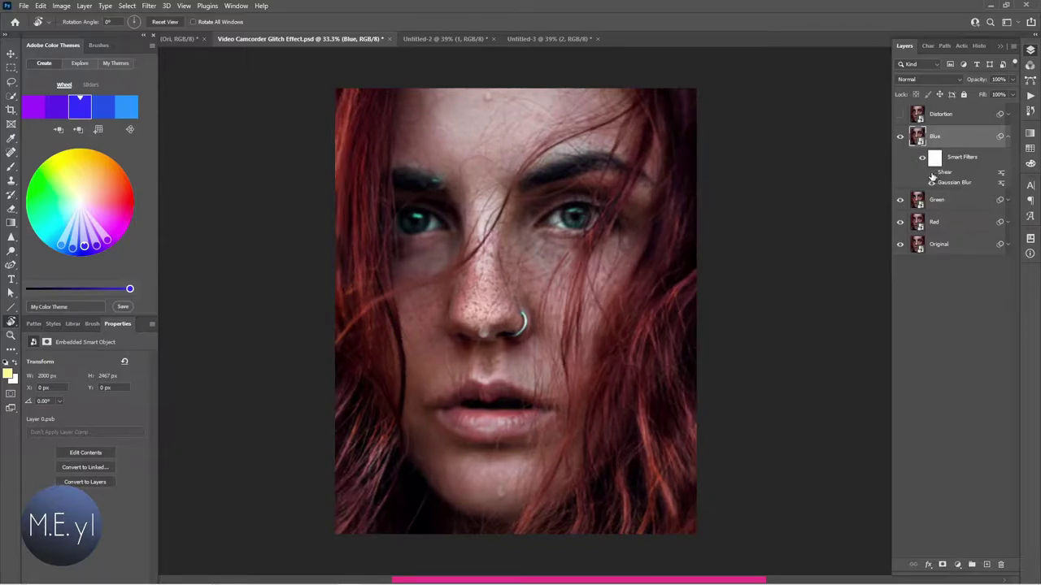
click(932, 174)
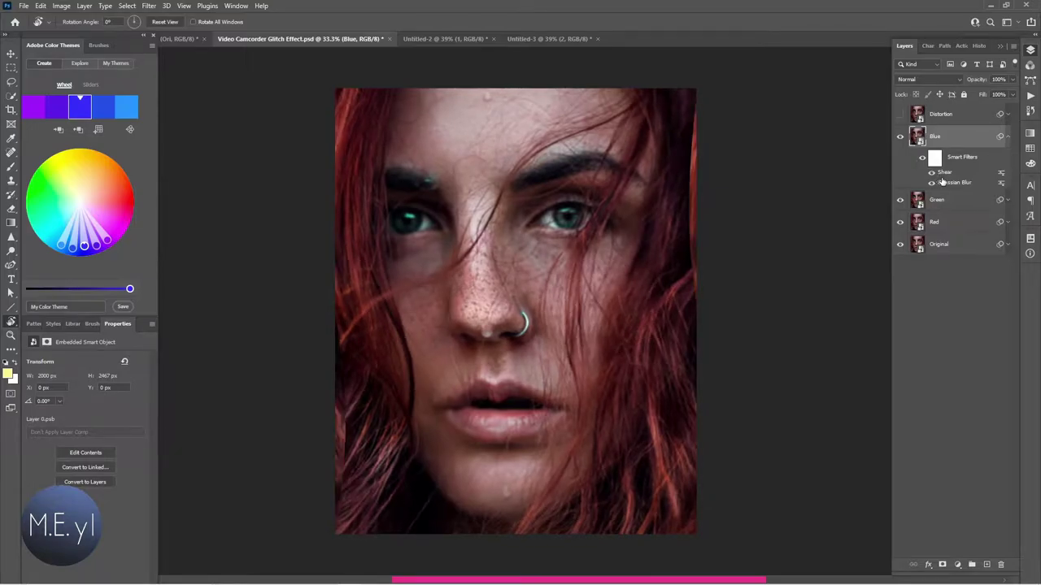
In the Blue layer's Blending Options, try different combinations of the R, G and B channels.
right_click(980, 143)
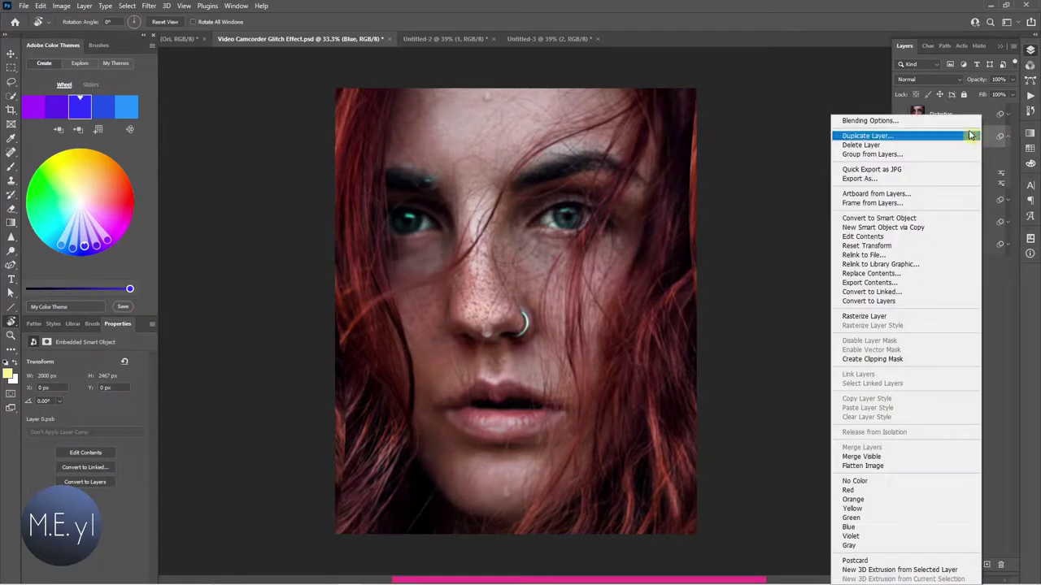
click(946, 121)
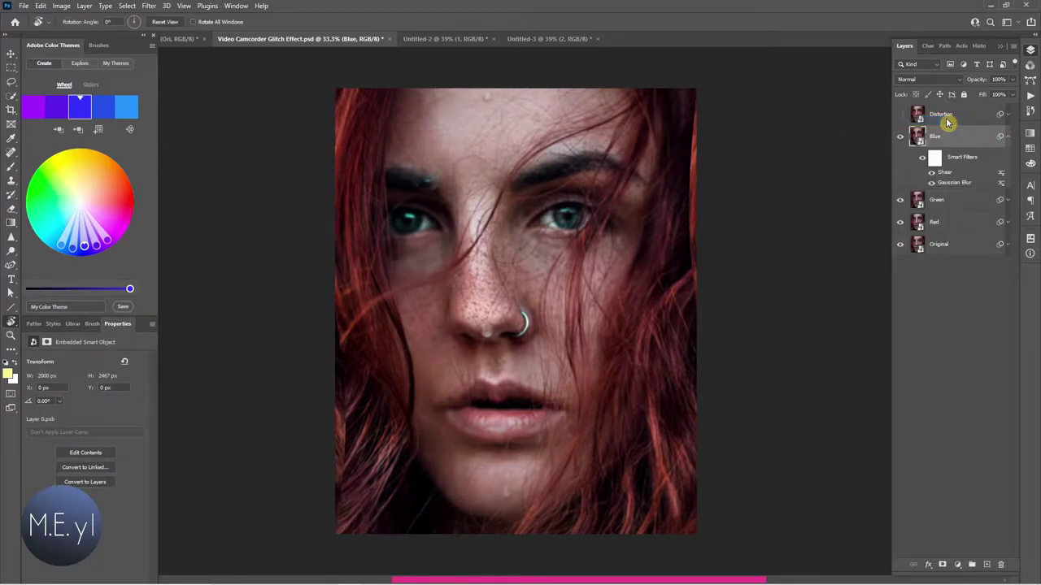
drag(337, 277, 262, 314)
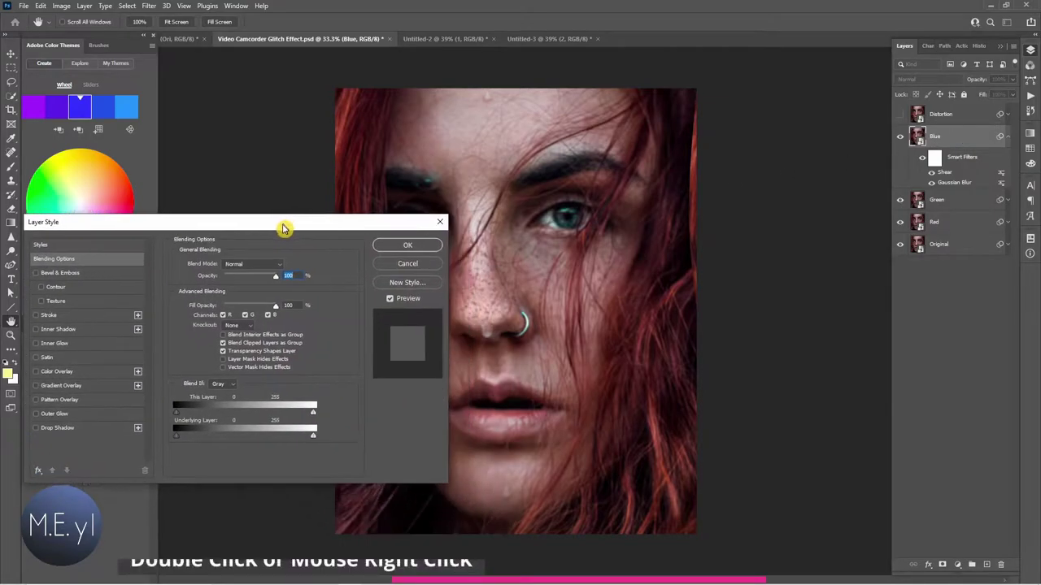
click(203, 406)
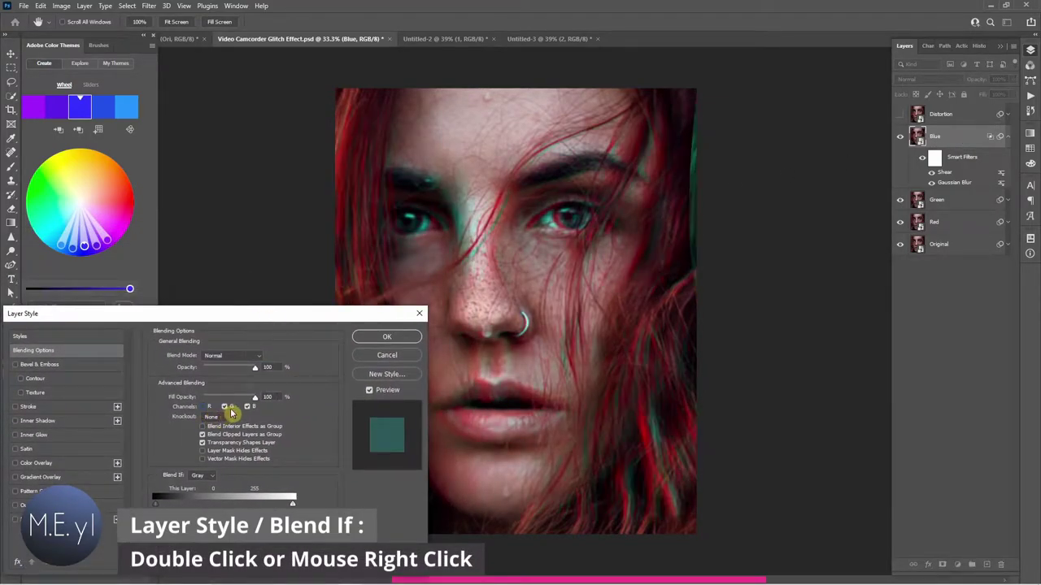
click(224, 407)
click(247, 406)
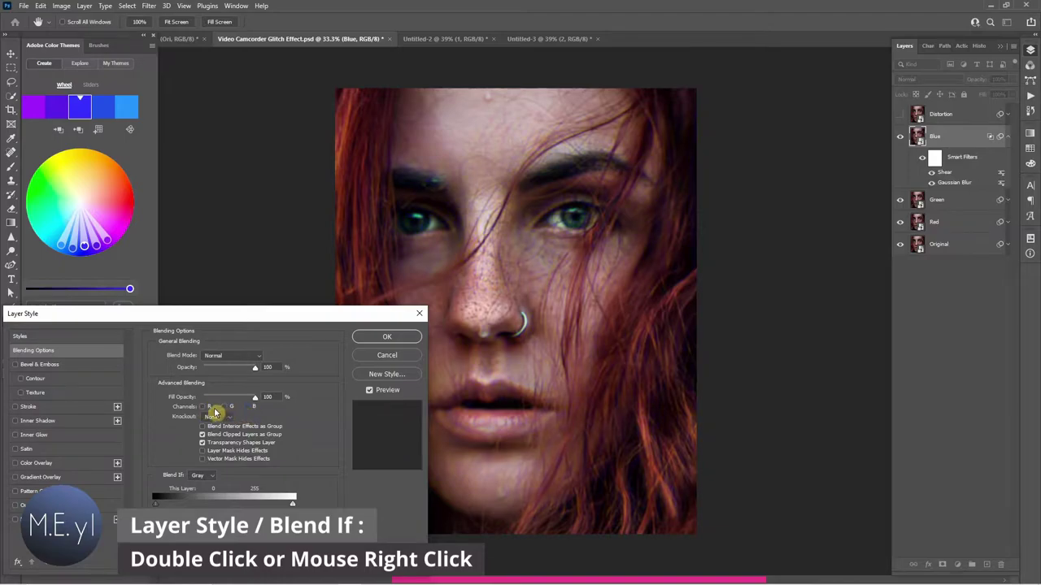
click(203, 407)
click(250, 406)
click(224, 406)
click(251, 407)
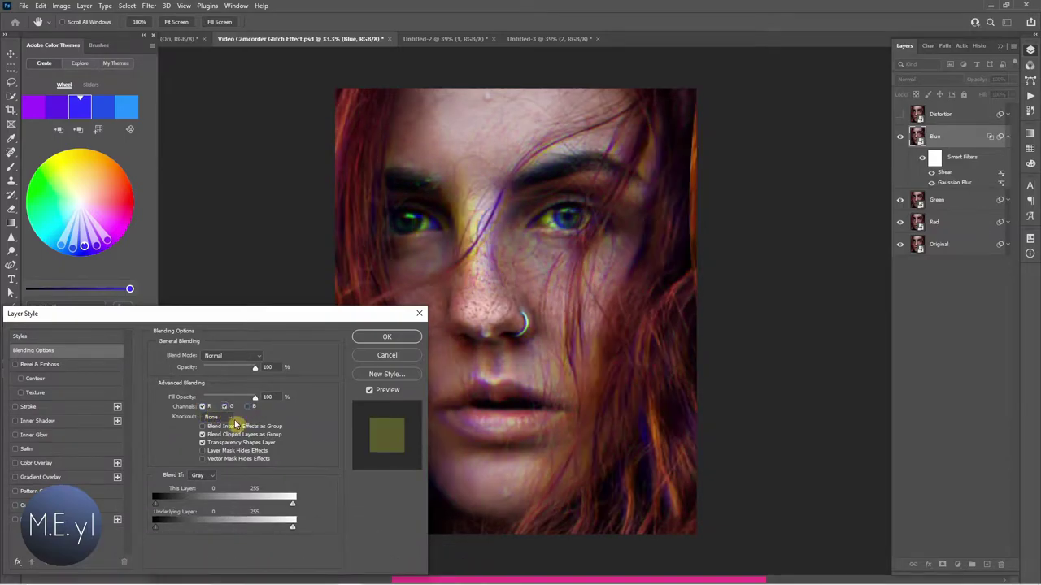
Leave only the B channel checked and apply the blue-only blending.
mouse_move(334, 317)
mouse_down()
mouse_move(250, 231)
mouse_move(350, 343)
mouse_move(226, 69)
mouse_up()
click(262, 432)
click(240, 430)
click(218, 431)
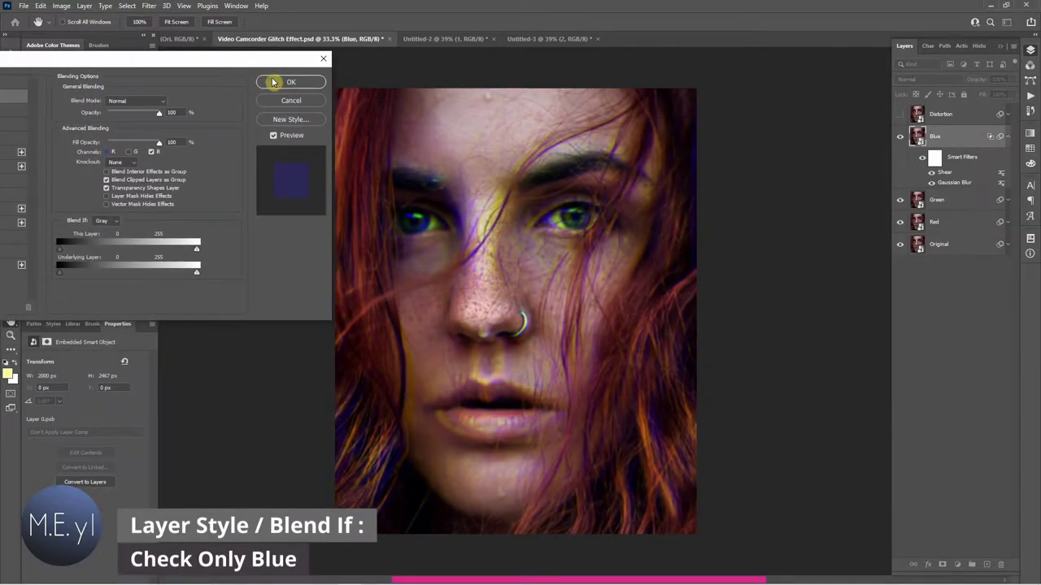
click(274, 82)
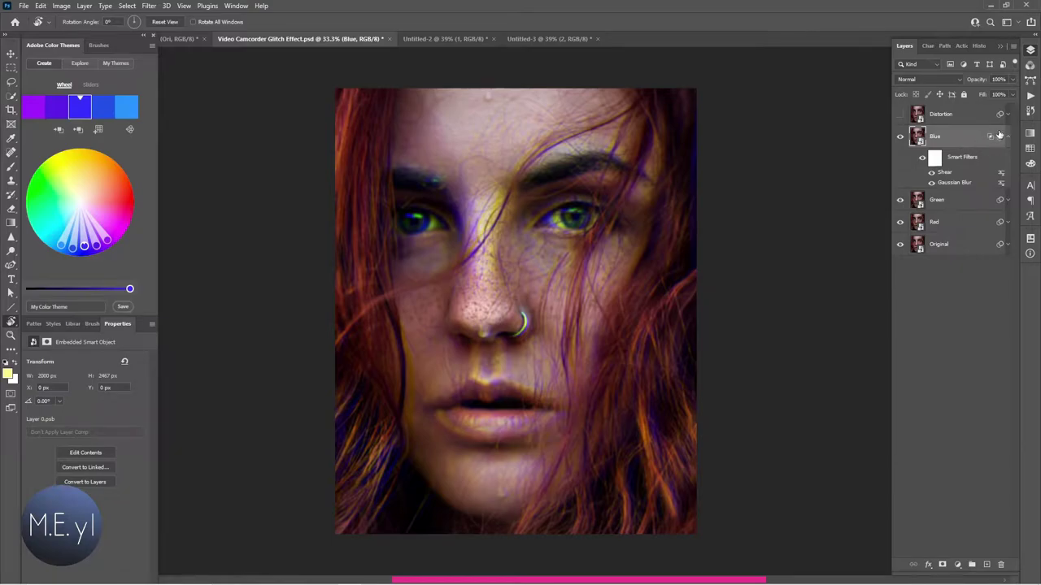
key(r)
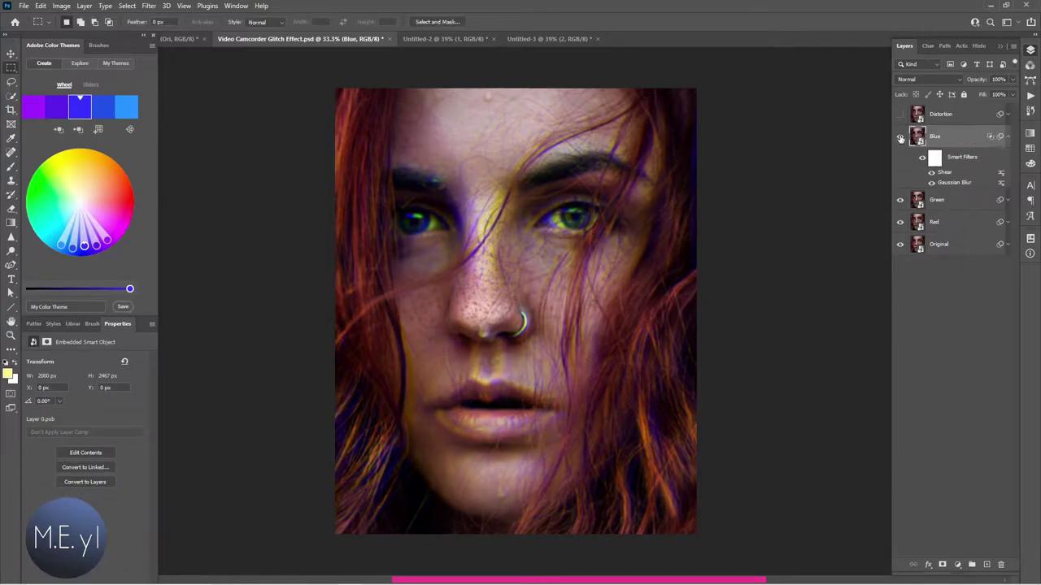
Hide the Blue layer, select Green and expand its smart filters.
click(900, 137)
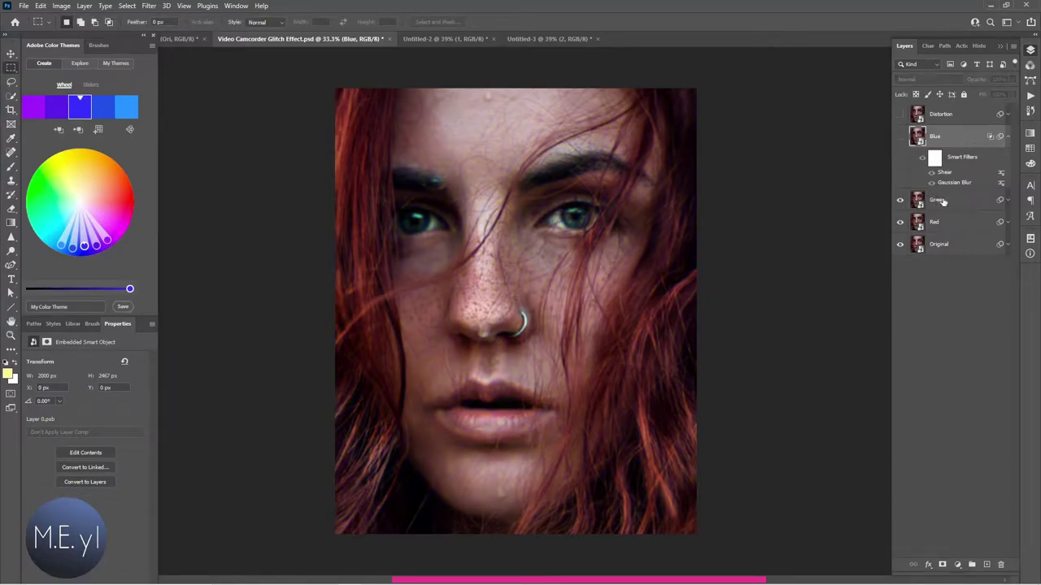
click(941, 201)
click(1008, 200)
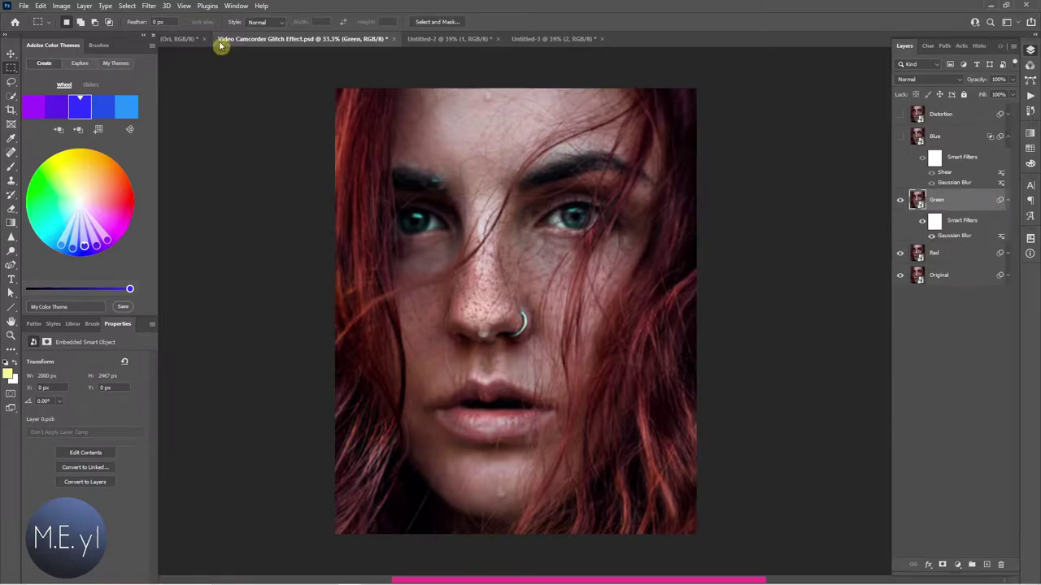
Apply a subtle Shear filter to the Green layer and toggle it to compare.
click(151, 6)
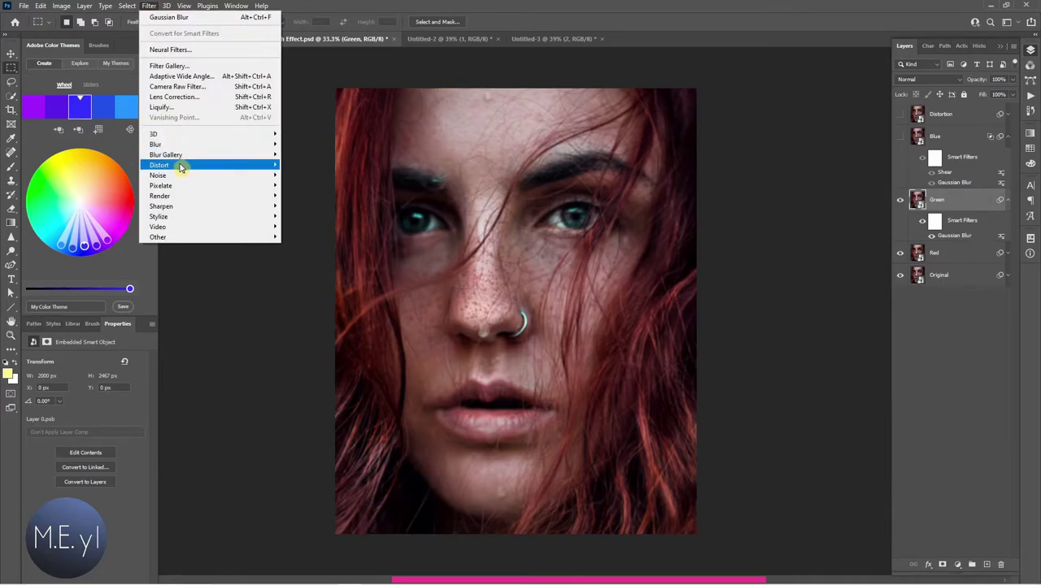
mouse_move(159, 165)
click(337, 208)
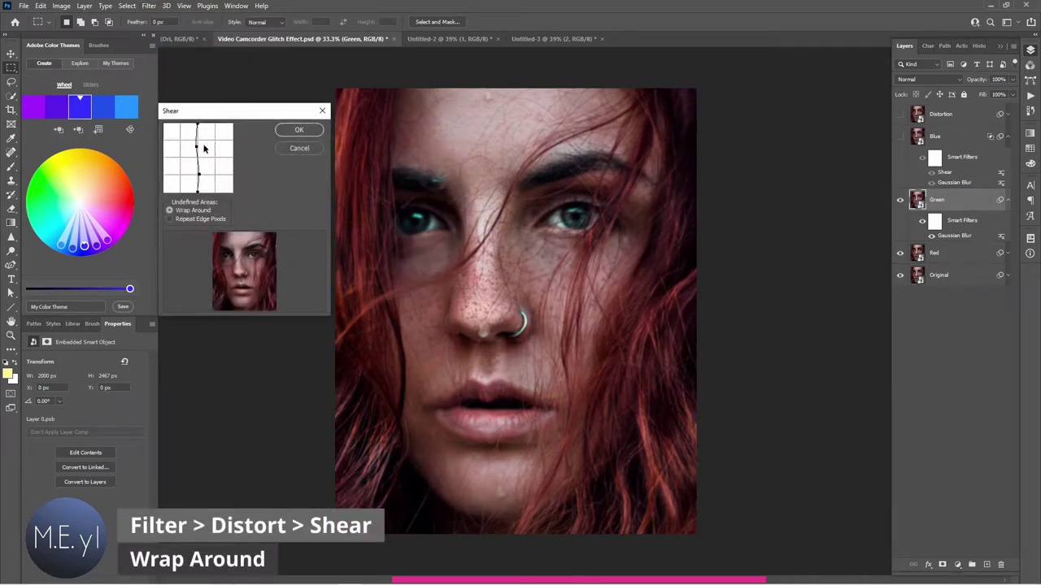
drag(208, 148, 198, 148)
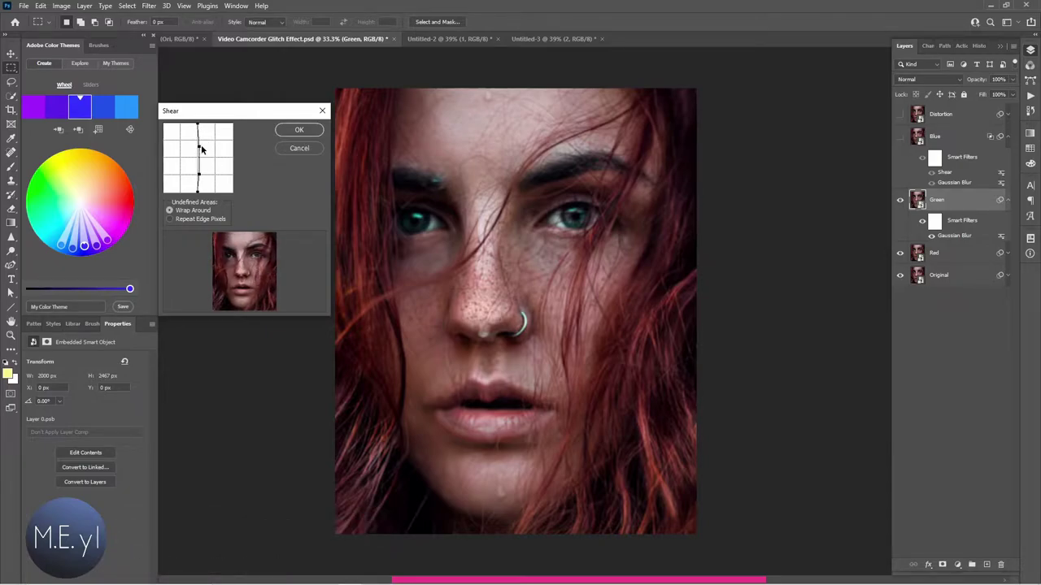
drag(201, 177, 196, 177)
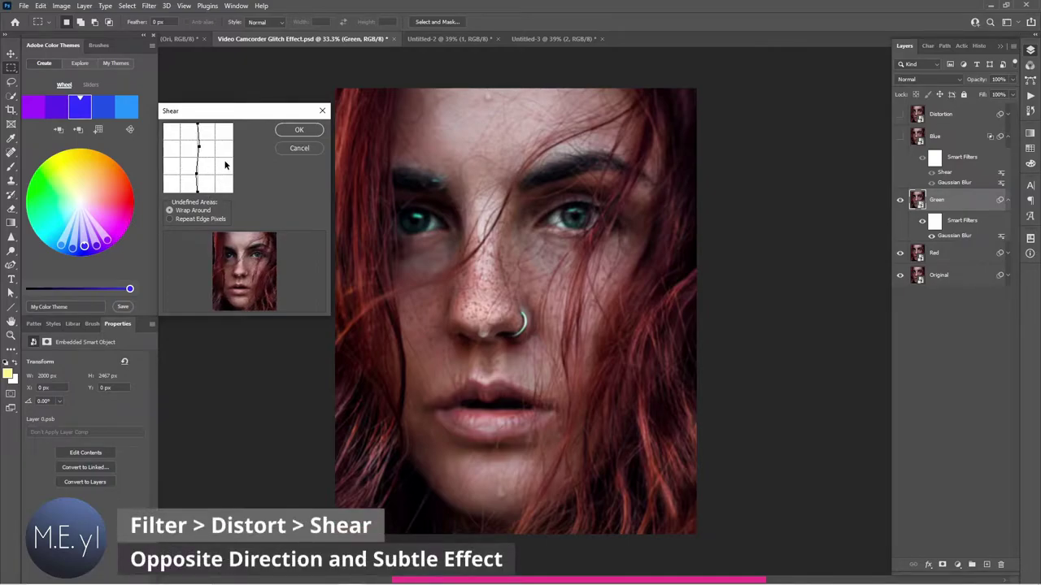
click(299, 131)
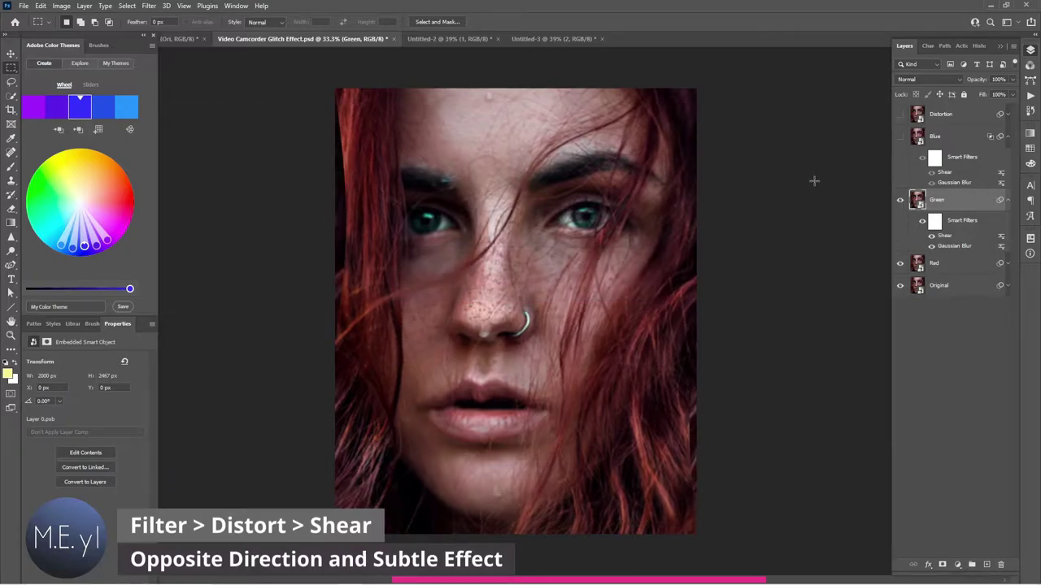
click(931, 235)
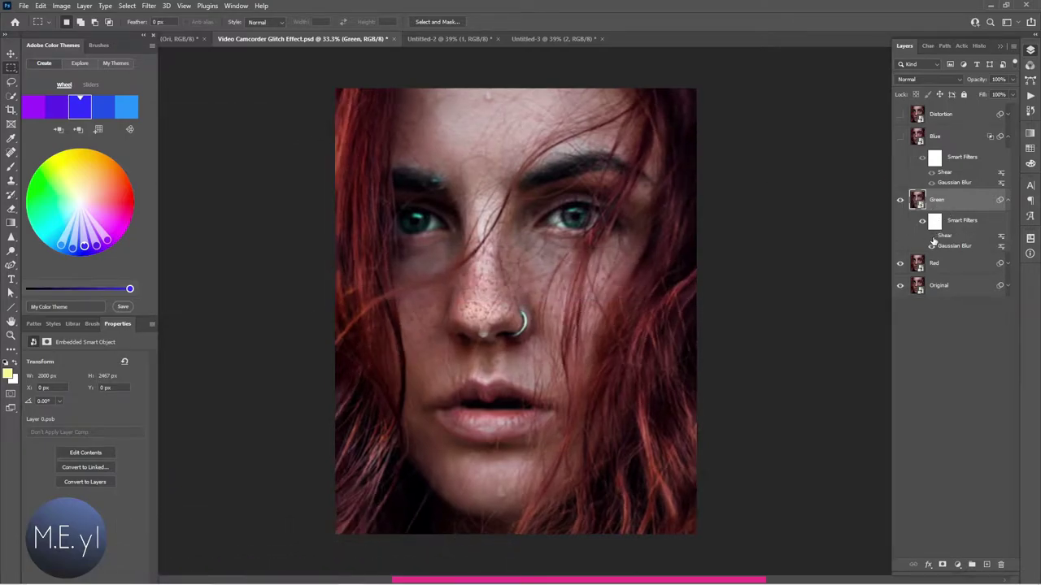
click(931, 236)
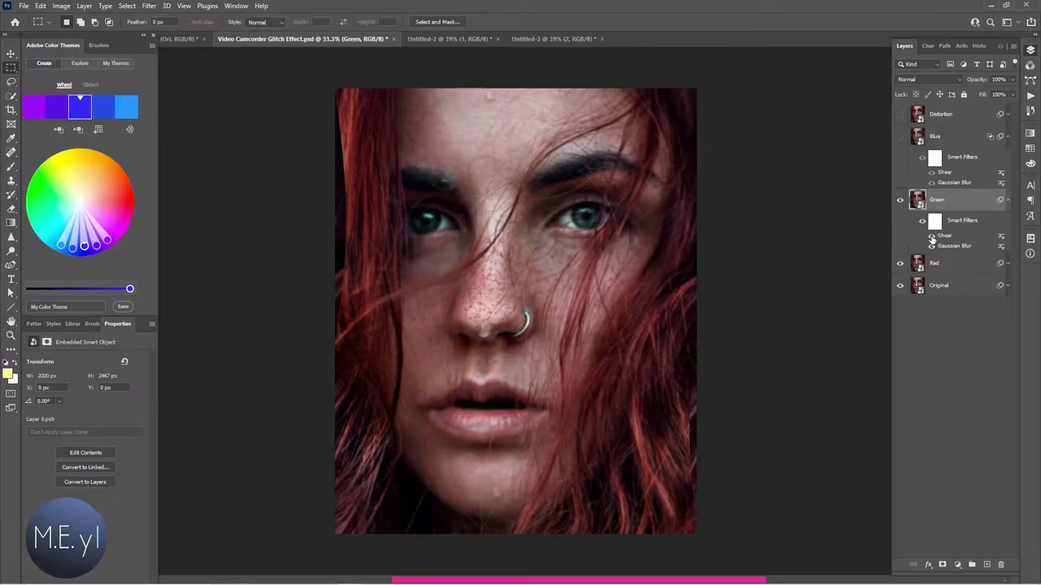
Restrict the Green layer's blending to the G channel only.
right_click(978, 203)
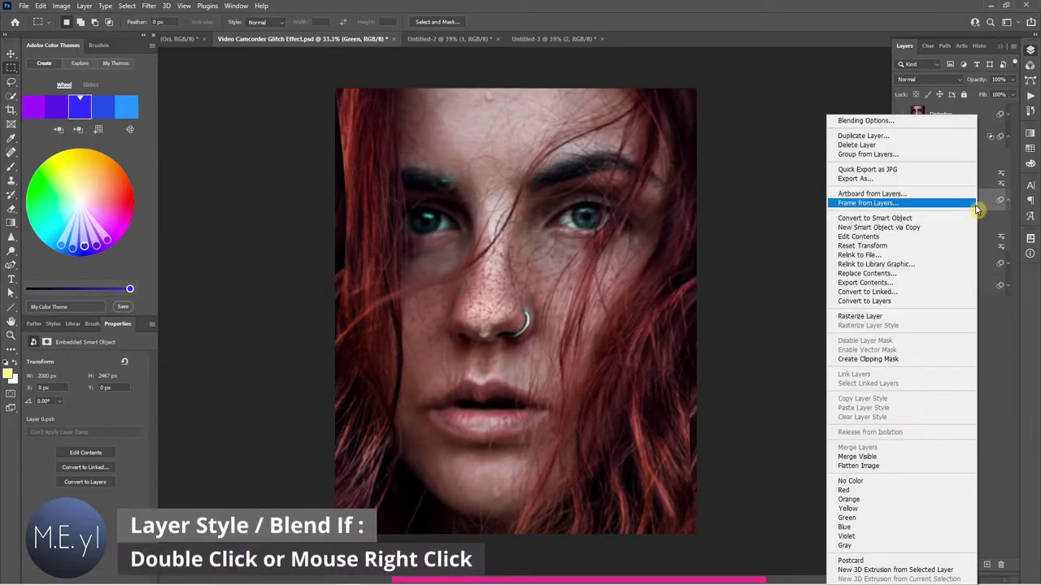
click(897, 121)
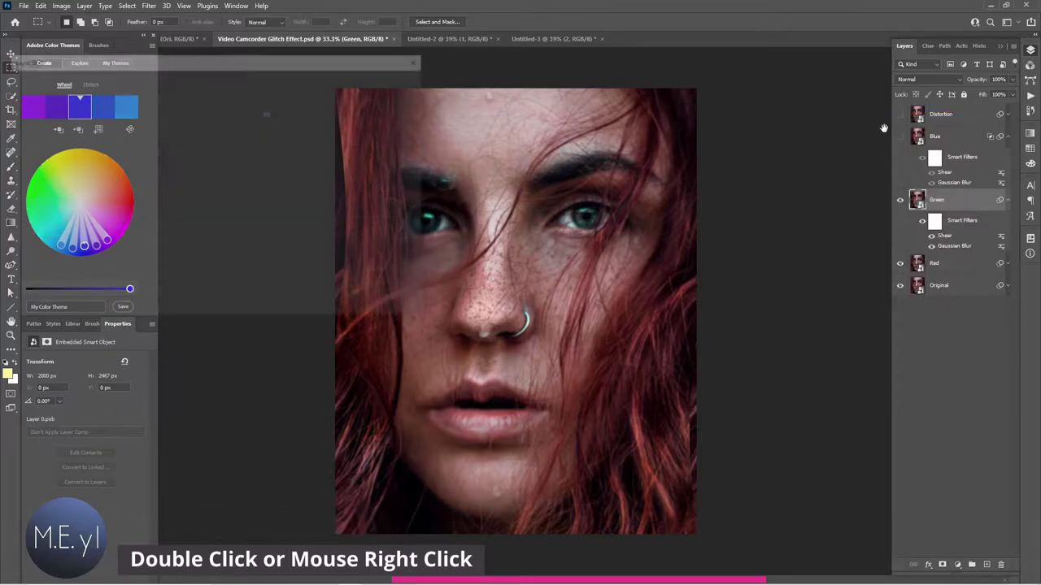
click(254, 158)
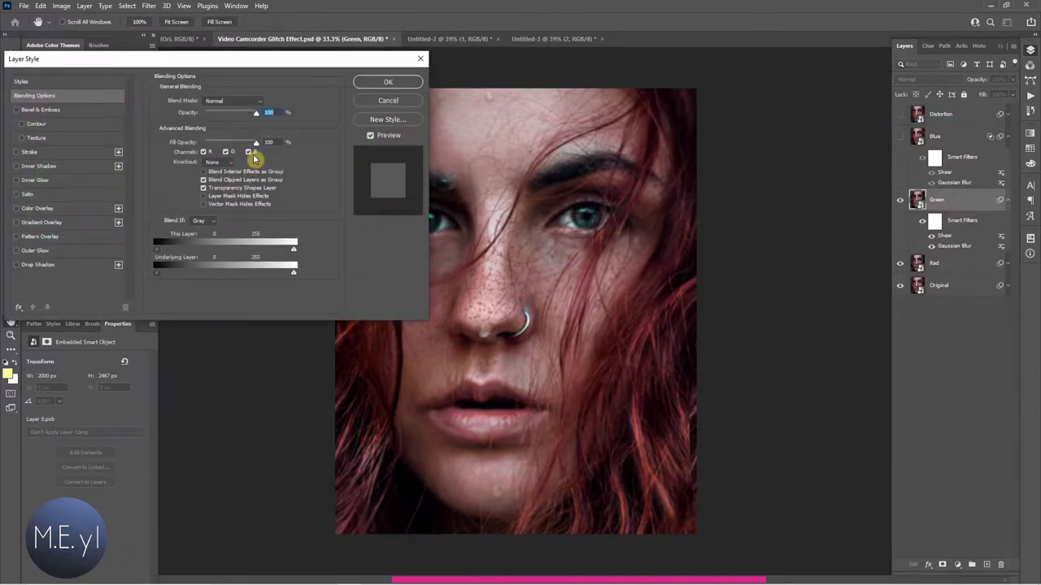
click(204, 152)
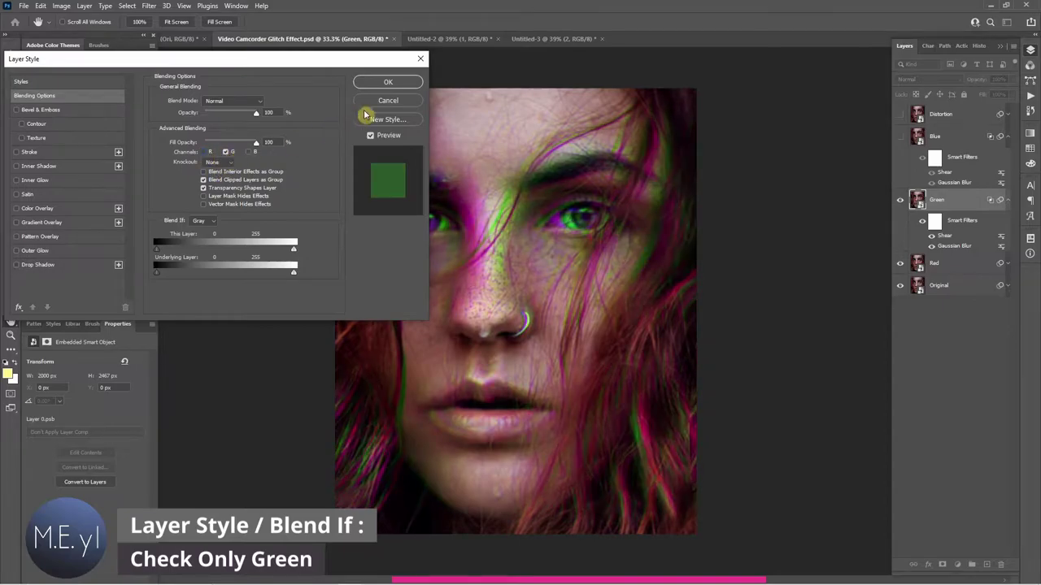
click(388, 82)
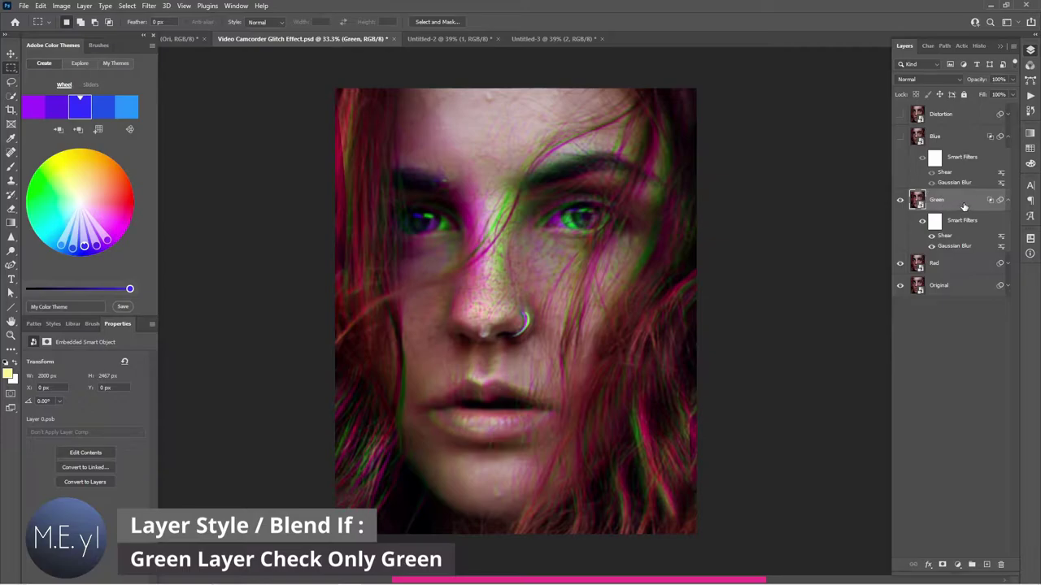
Confirm Blue's blue-only blending and hide both the Blue and Green layers.
click(900, 200)
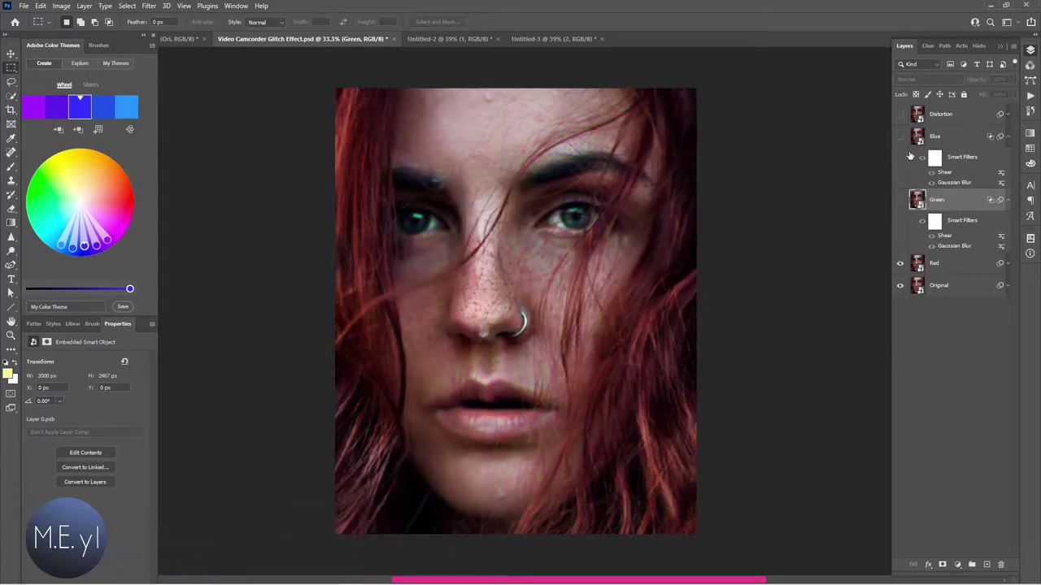
click(959, 140)
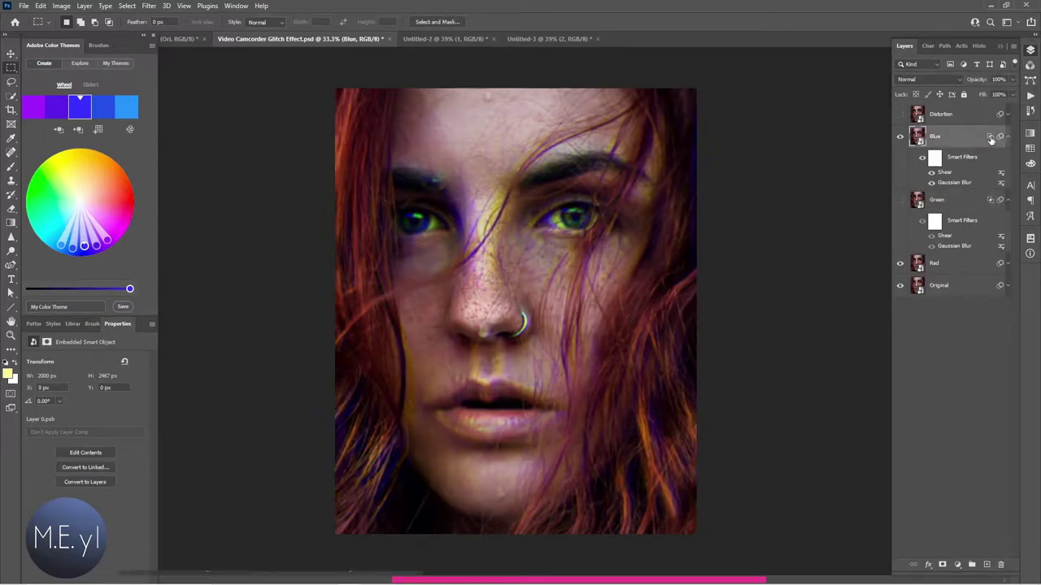
double_click(989, 139)
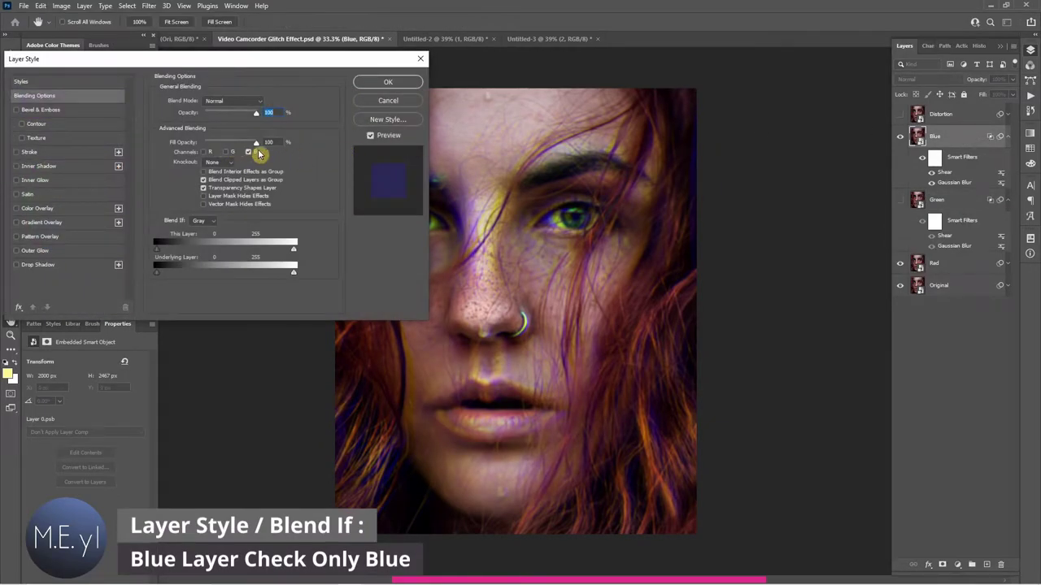
click(409, 87)
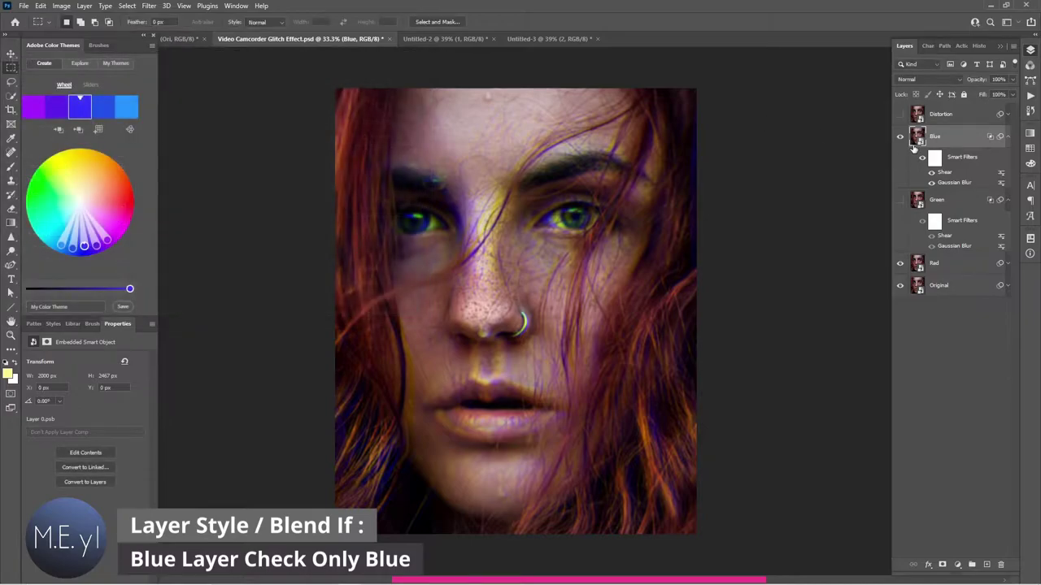
click(899, 136)
click(900, 200)
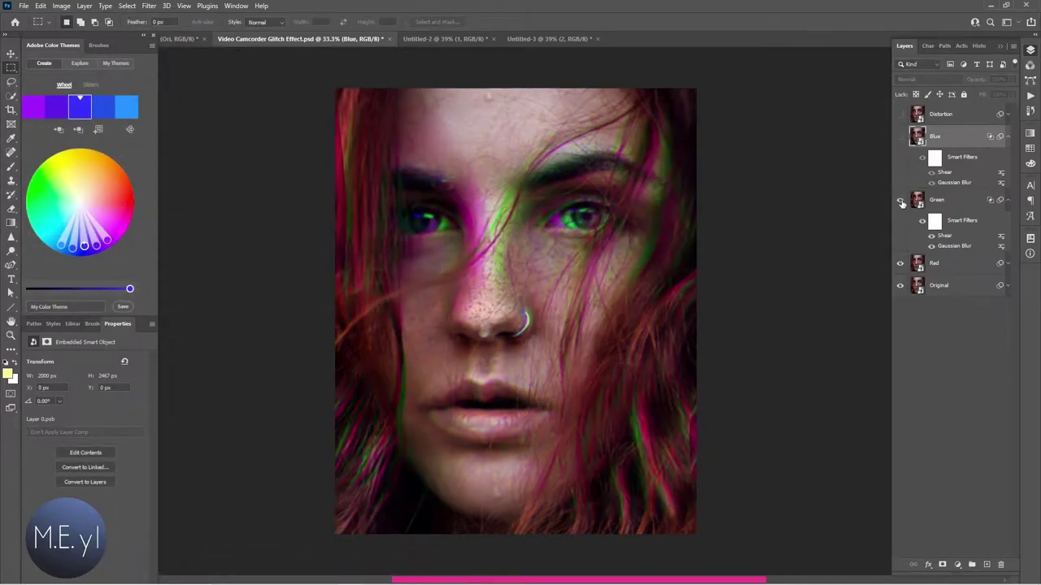
click(900, 200)
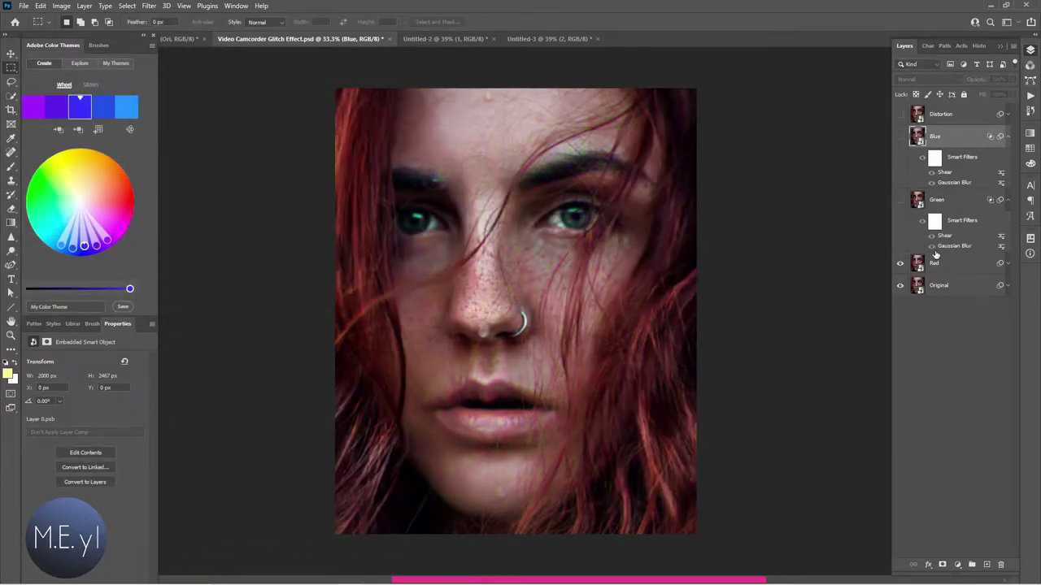
Apply a subtle Shear filter to the Red layer.
click(937, 266)
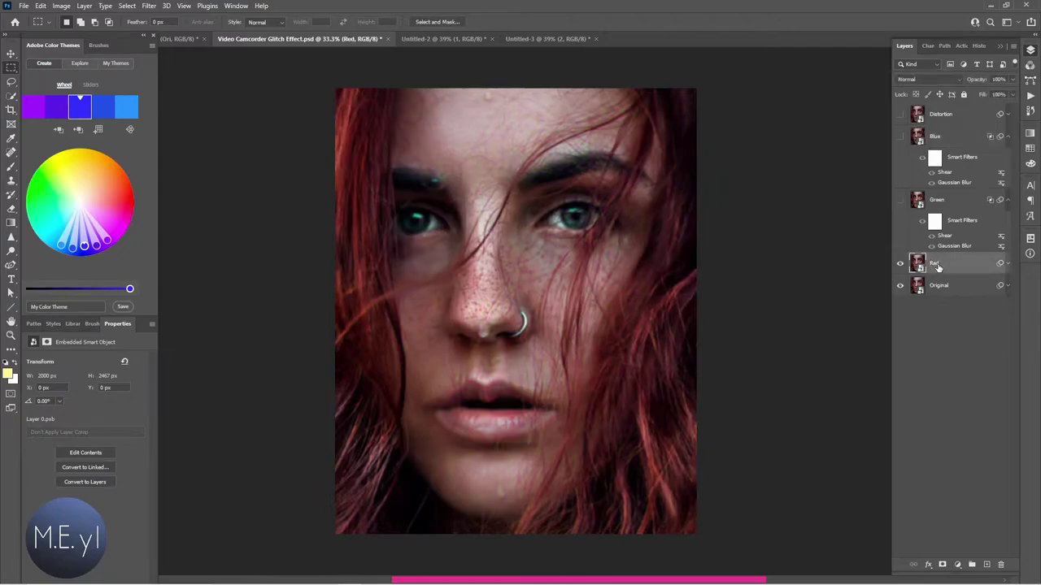
click(1008, 265)
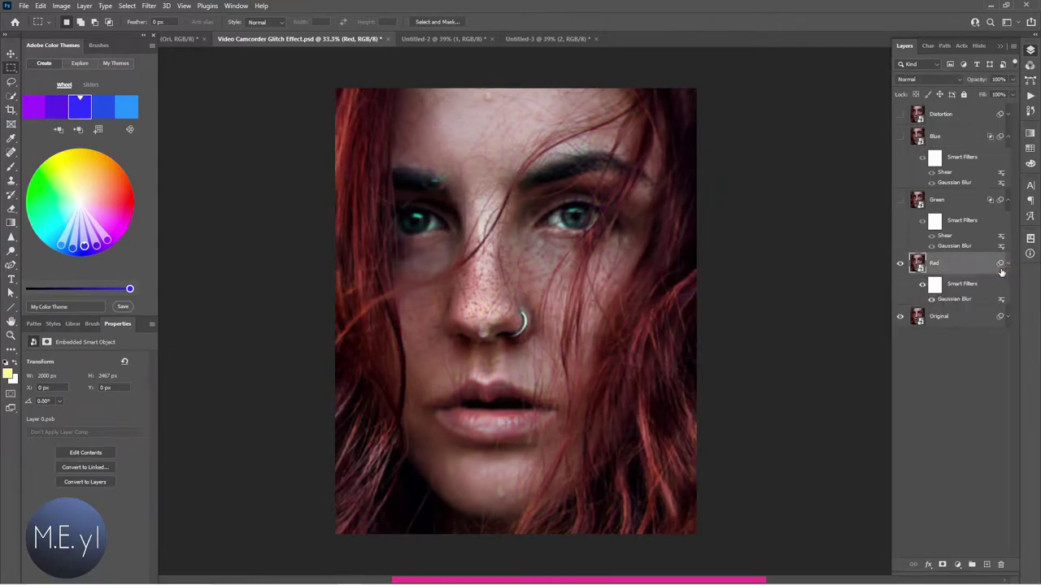
click(149, 6)
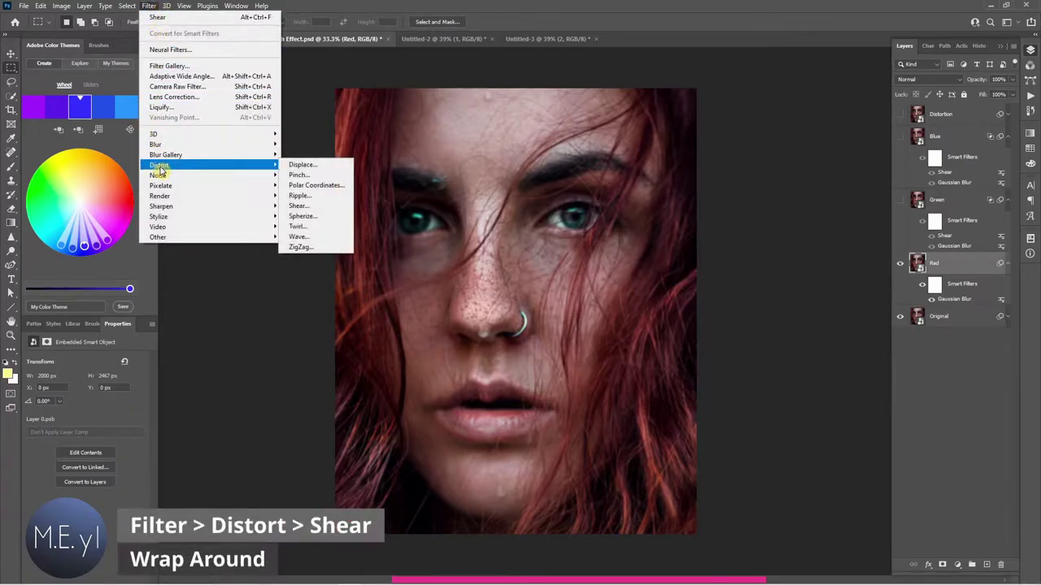
mouse_move(160, 165)
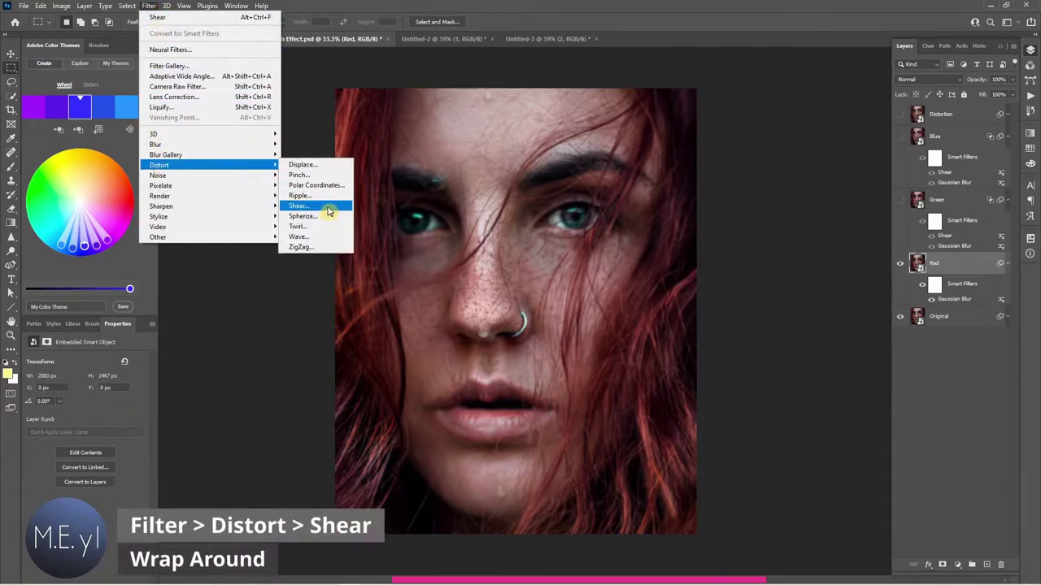
click(322, 206)
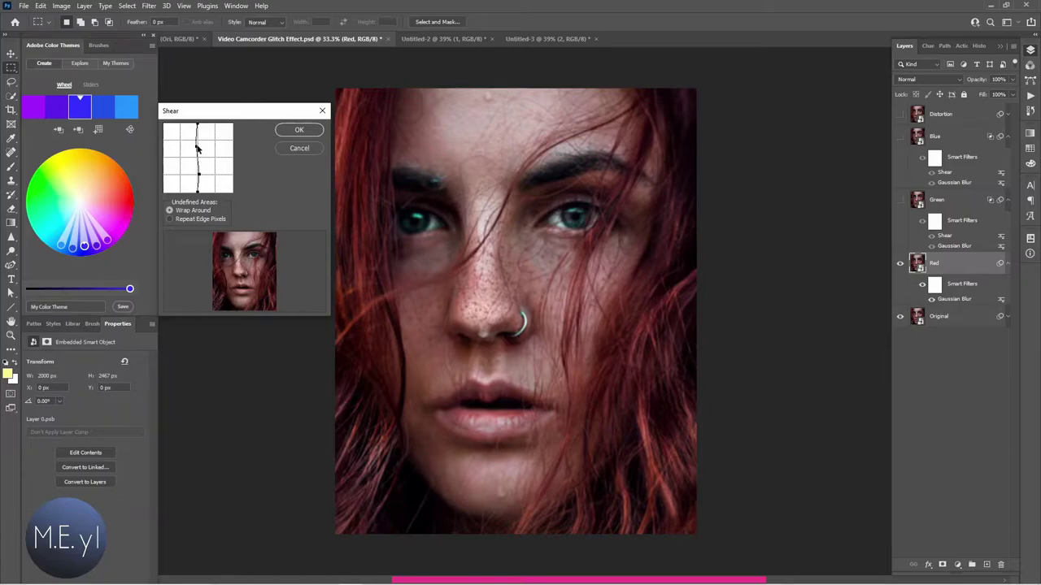
drag(196, 148, 199, 148)
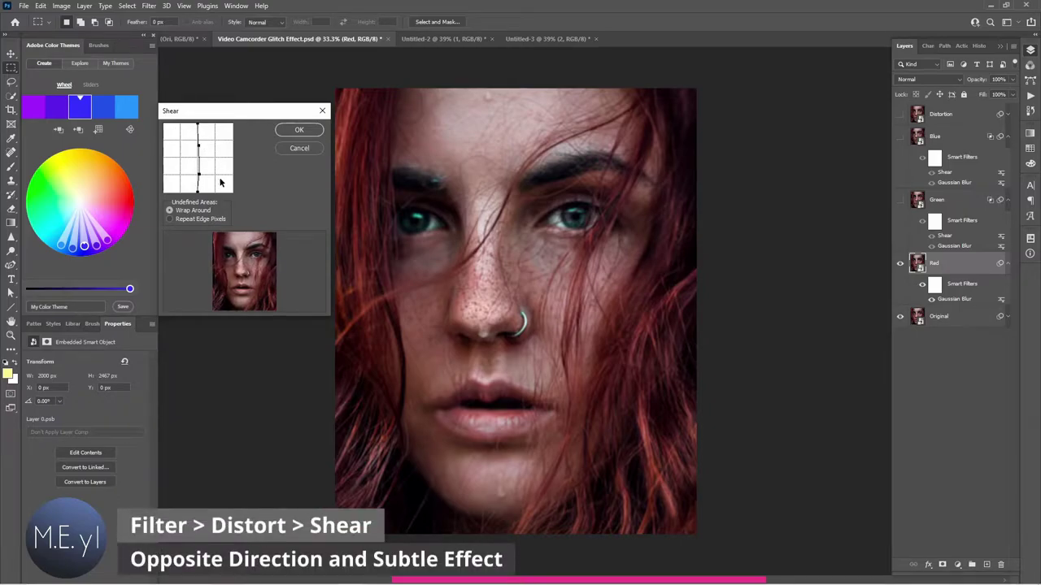
drag(198, 177, 196, 178)
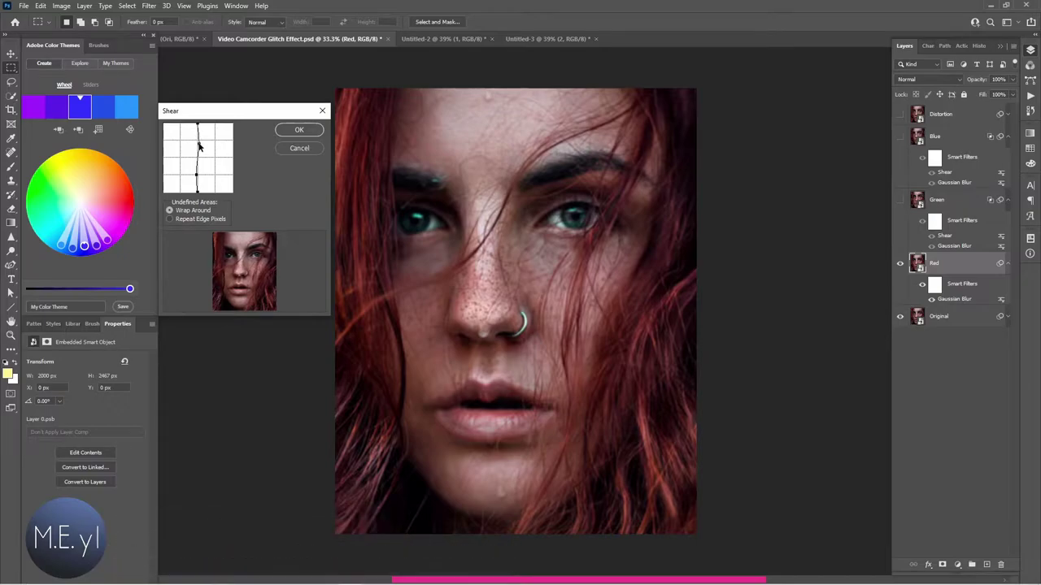
click(296, 132)
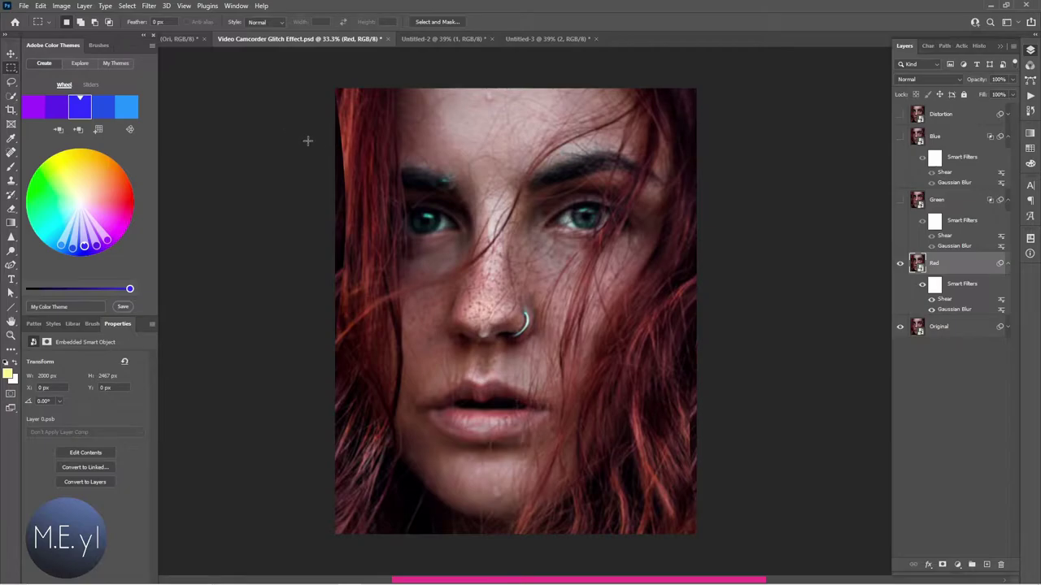
Restrict Red's blending to the R channel and show the Green layer again.
right_click(972, 263)
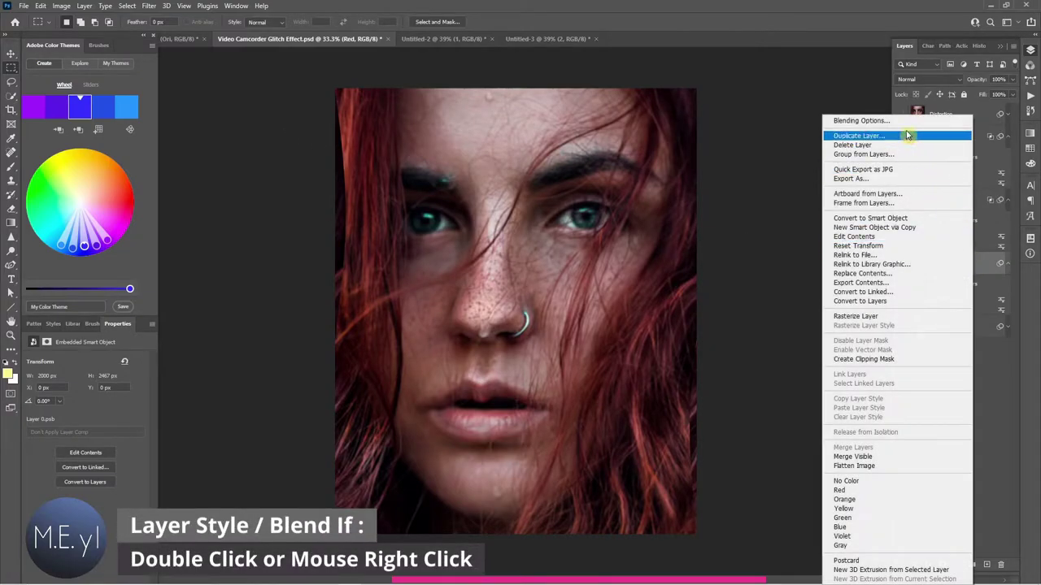
click(907, 122)
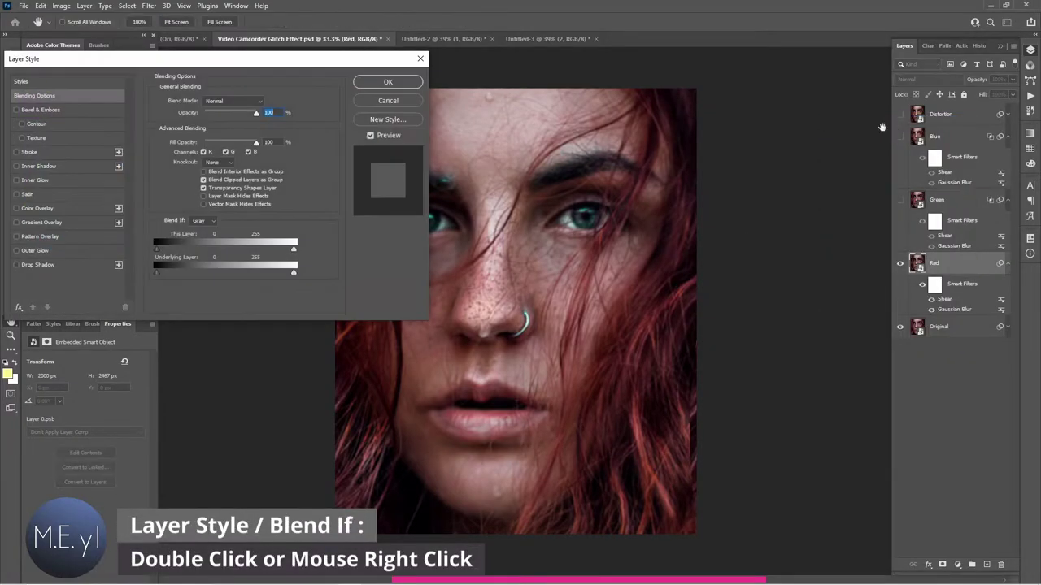
click(227, 153)
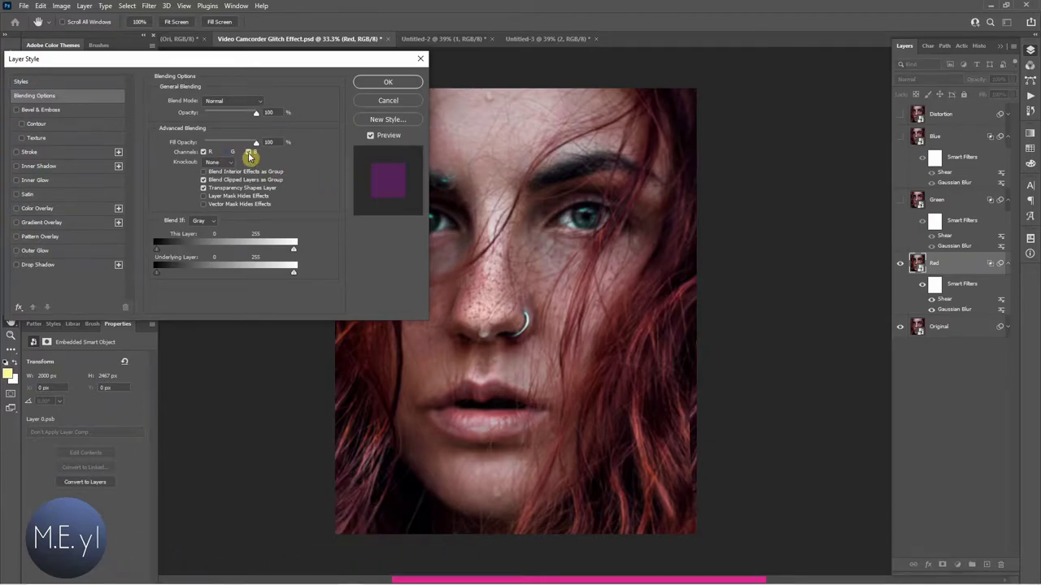
click(249, 153)
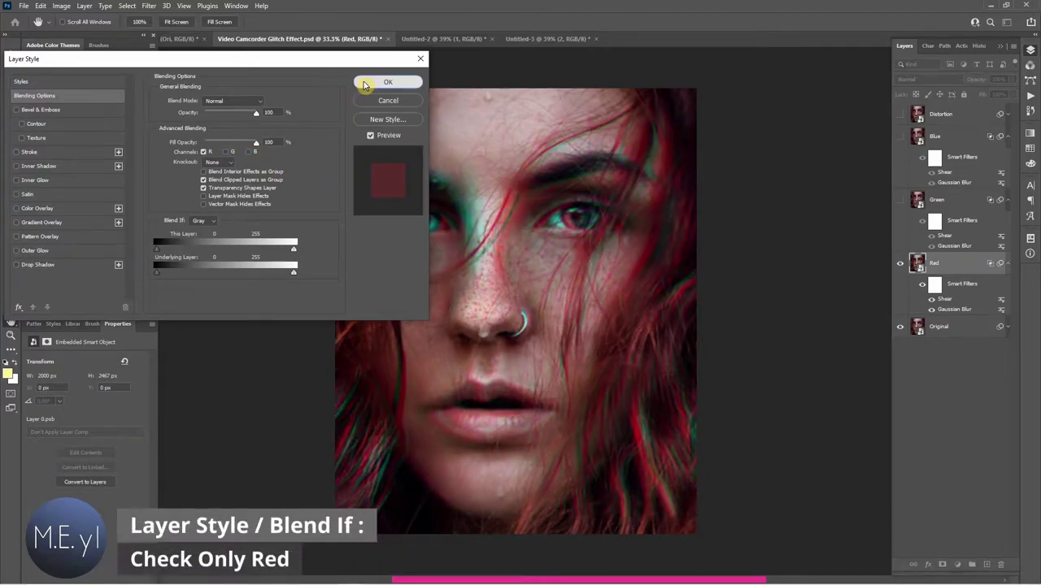
click(388, 82)
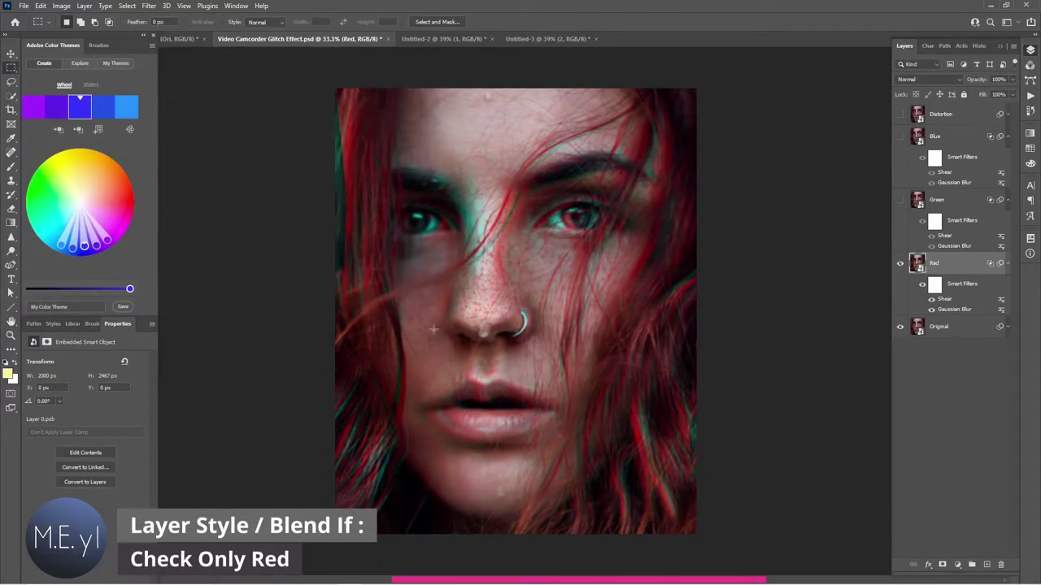
click(899, 200)
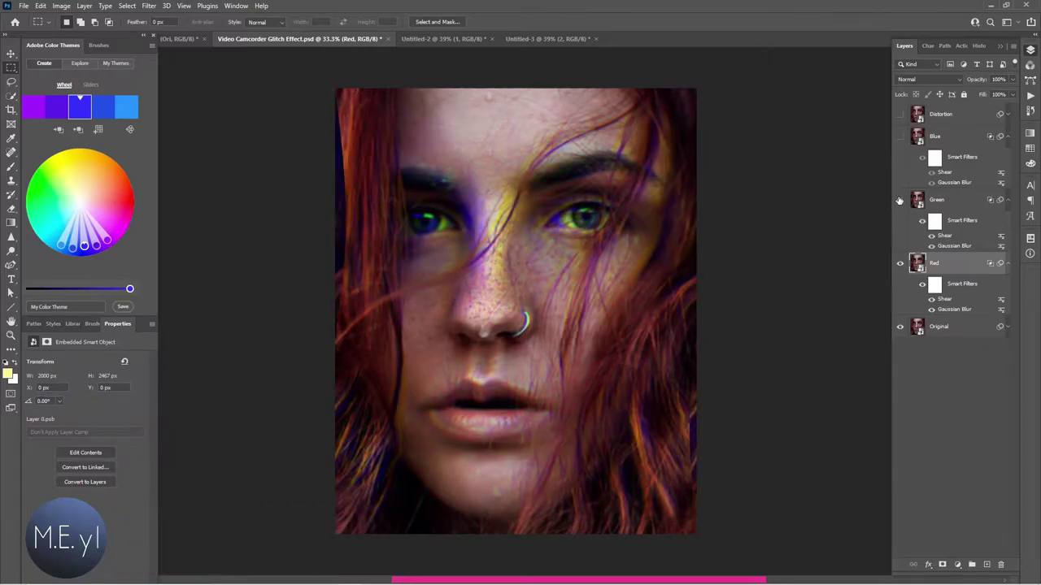
Show and select the Distortion layer, then apply an S-shaped Shear wave to it.
click(900, 114)
click(956, 114)
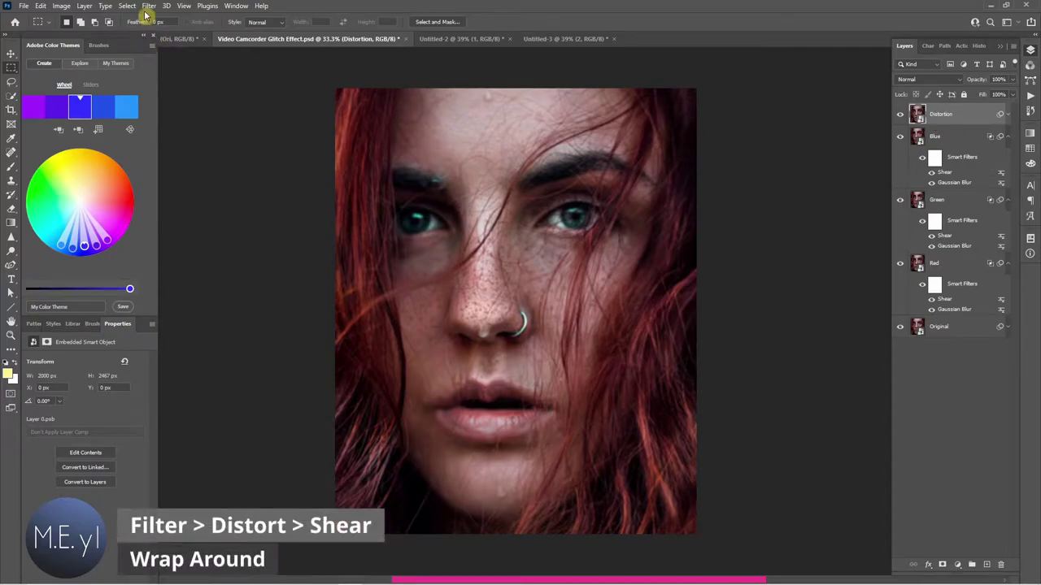
click(148, 6)
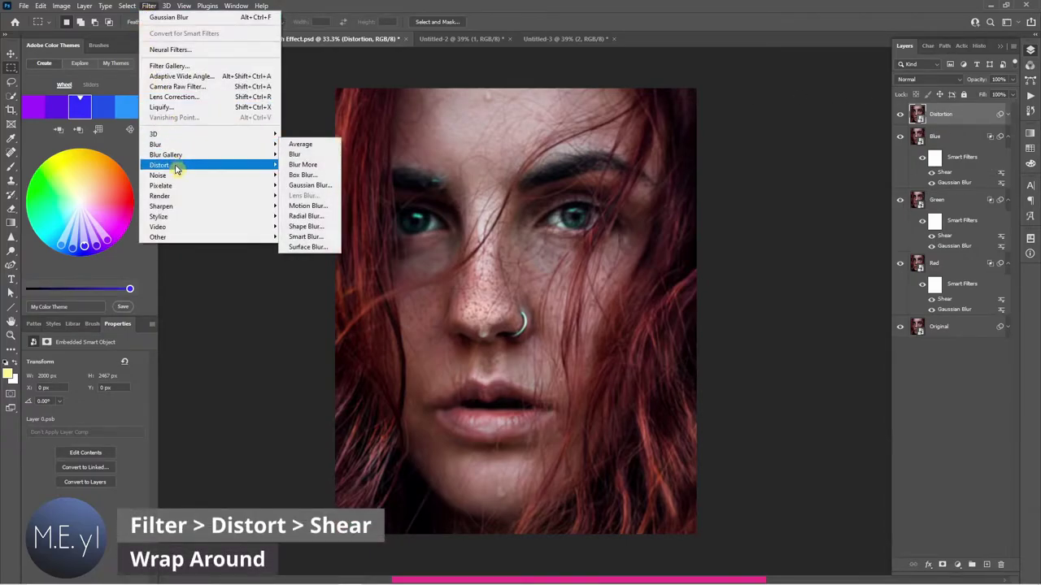
mouse_move(159, 165)
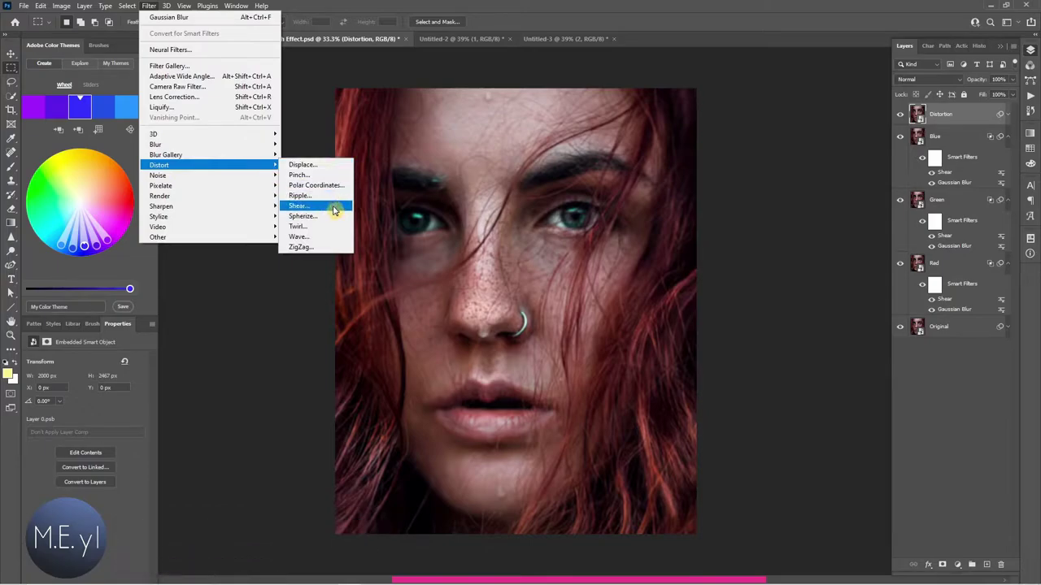
click(330, 206)
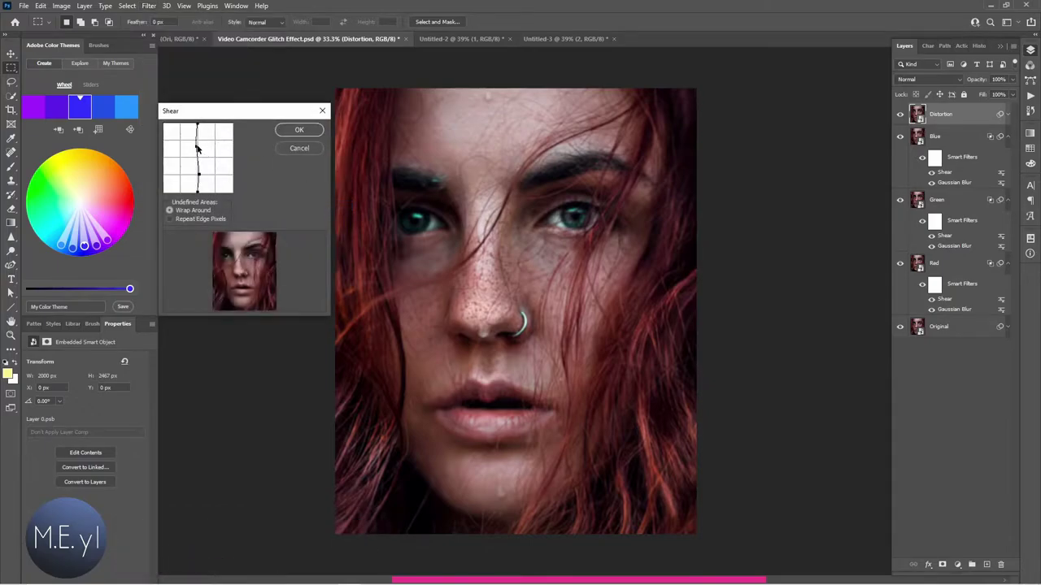
drag(196, 147, 193, 176)
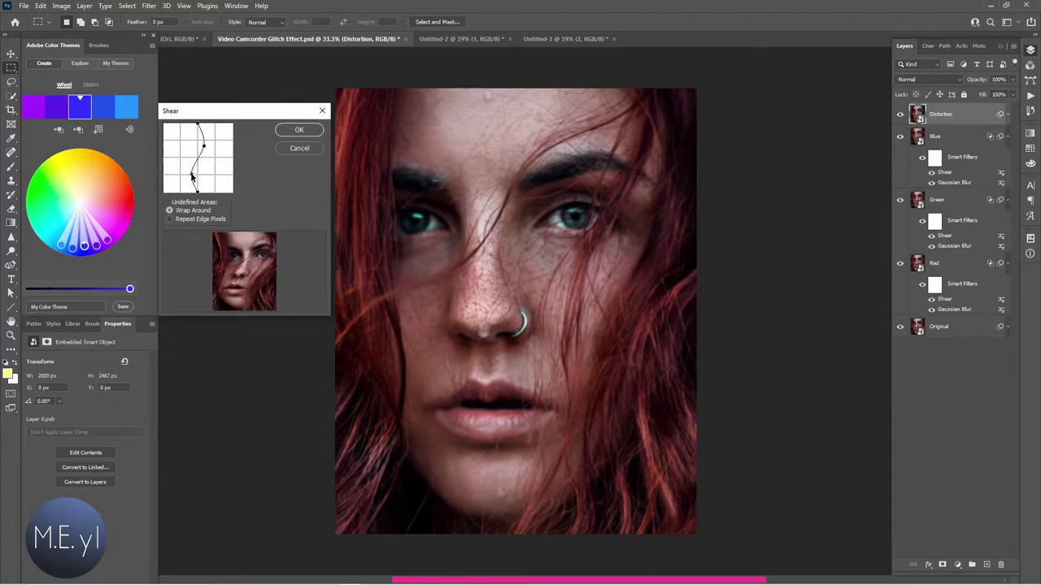
drag(192, 176, 206, 144)
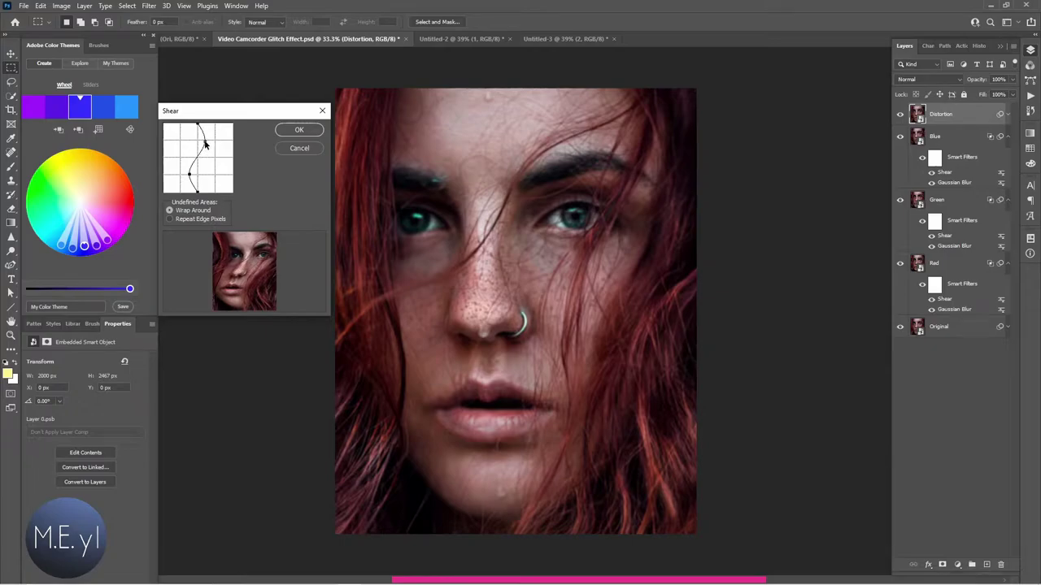
click(280, 130)
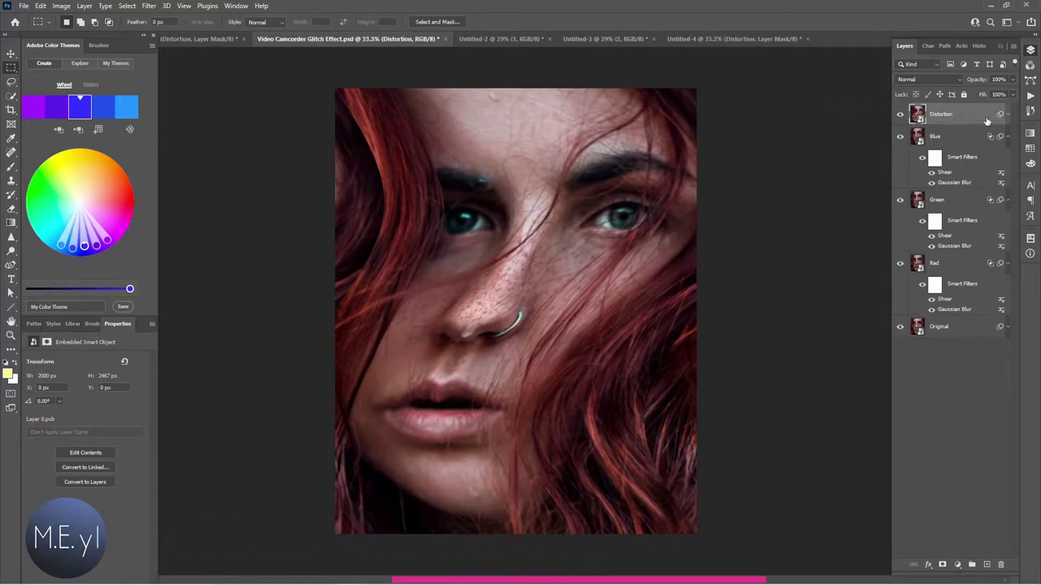
Add a layer mask to Distortion and fill thin horizontal strips of it with black.
click(942, 564)
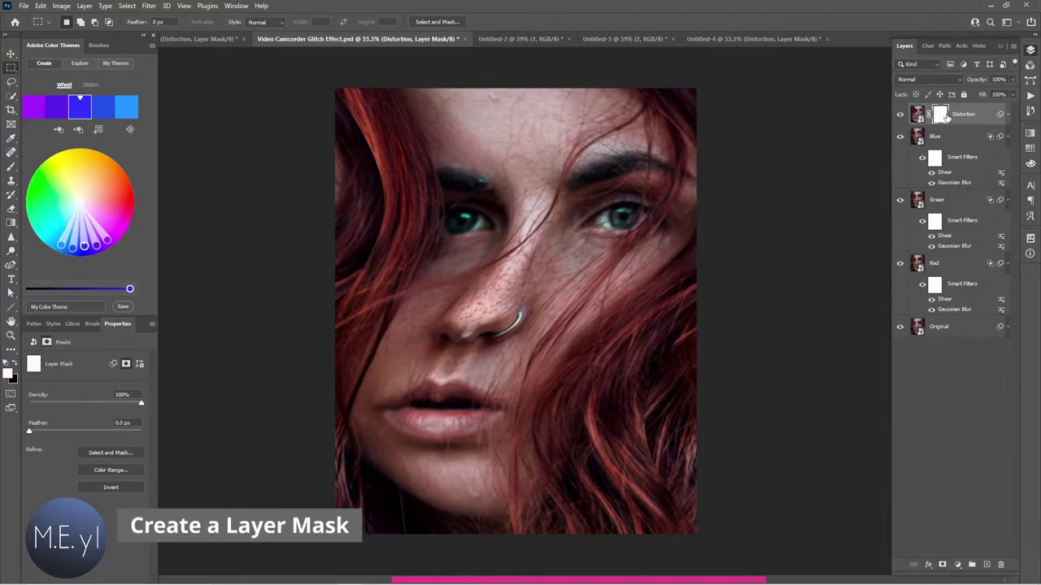
key(alt)
alt+click(941, 116)
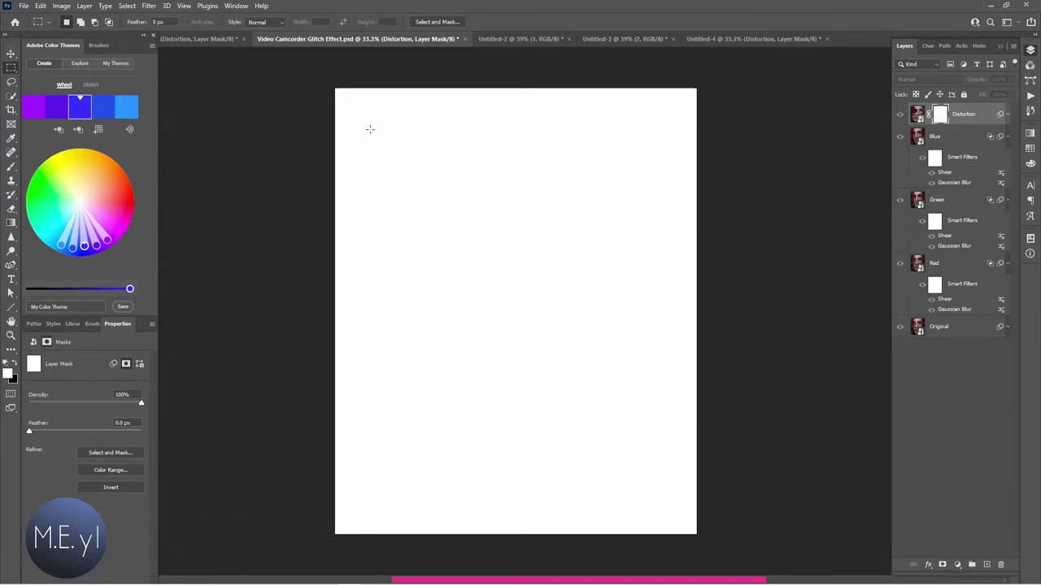
drag(323, 104, 752, 122)
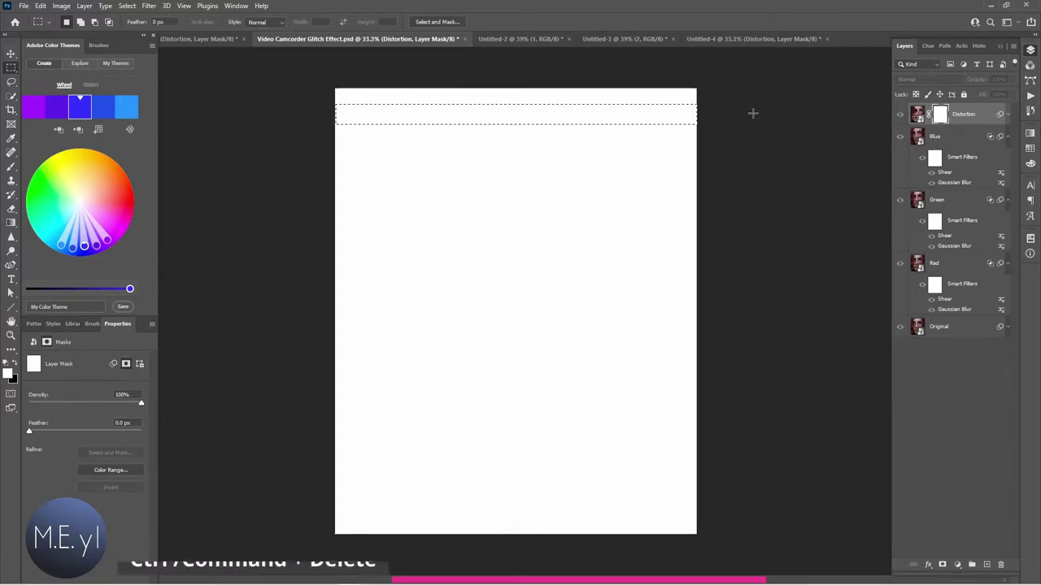
key(ctrl+Delete)
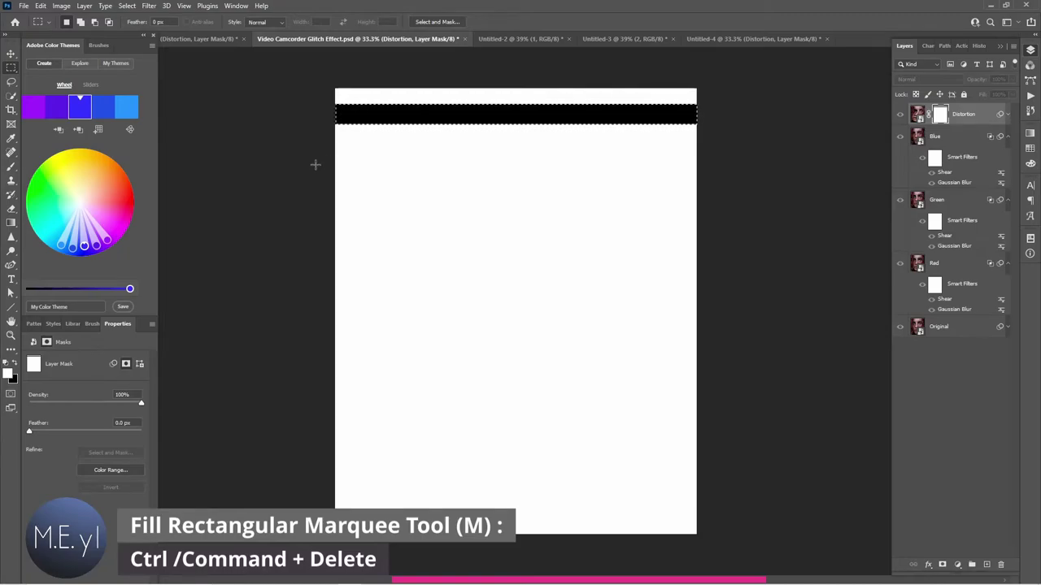
drag(323, 132, 750, 137)
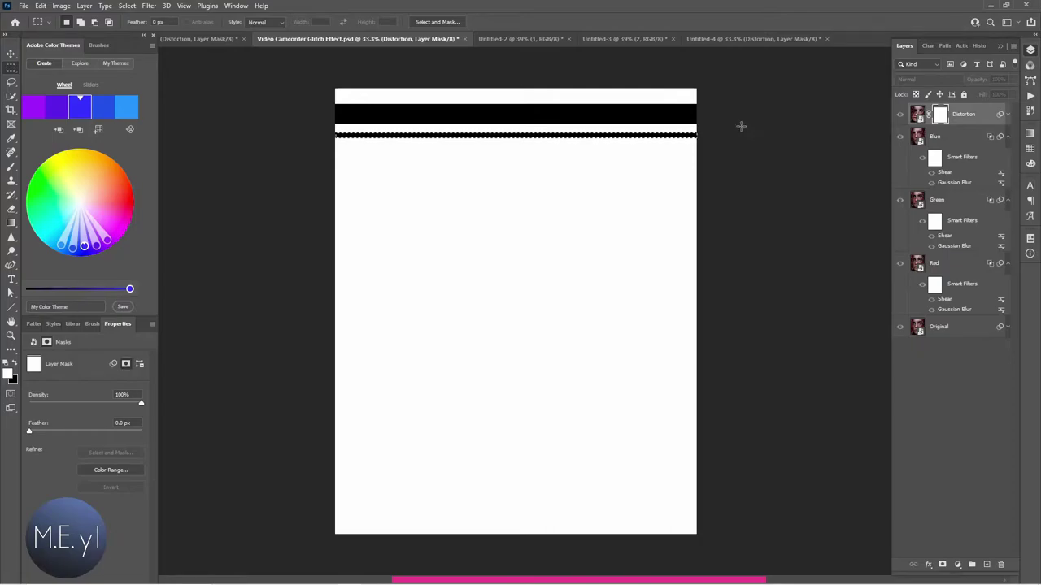
drag(391, 142, 381, 174)
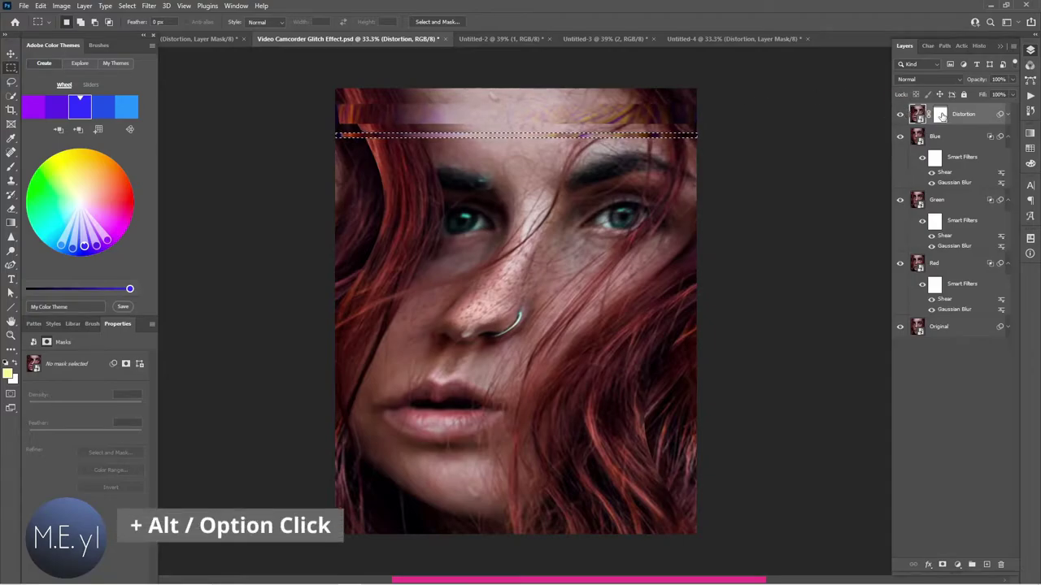
click(940, 116)
alt+click(940, 118)
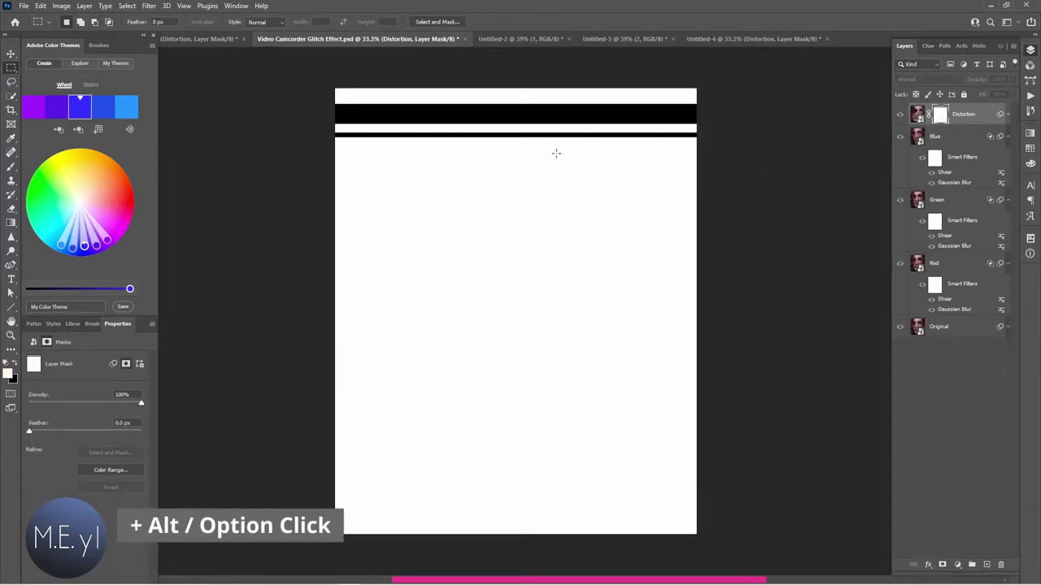
Add another black strip, paste the stripe pattern into the mask, and review the mask.
drag(341, 140, 741, 157)
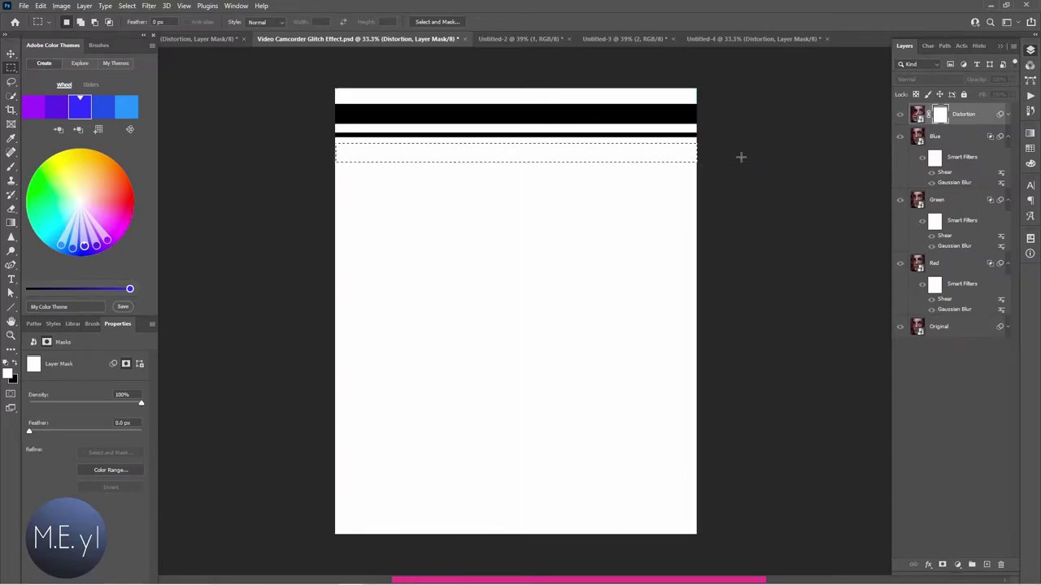
key(ctrl+Delete)
click(580, 222)
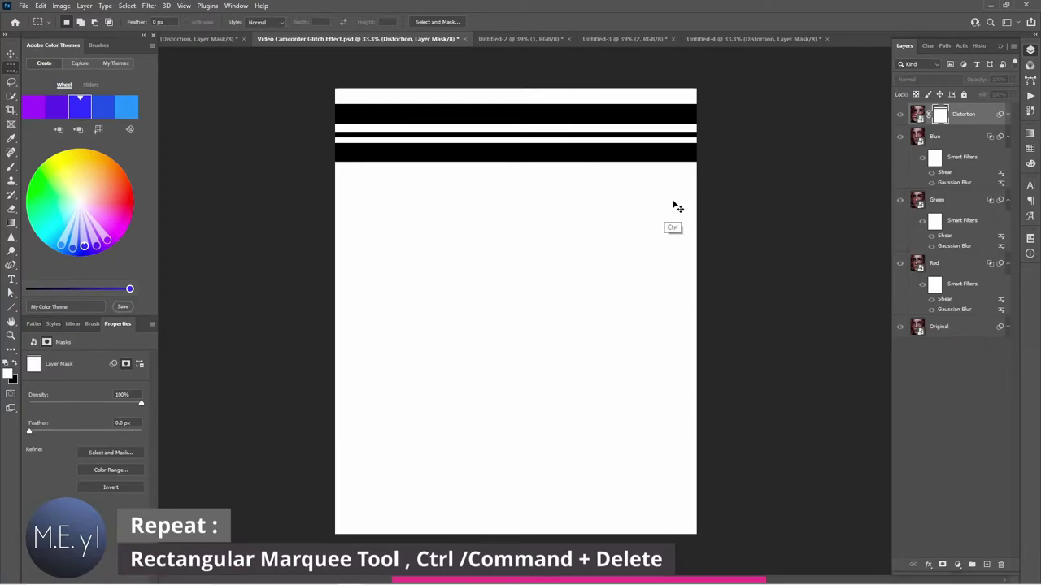
key(ctrl+a)
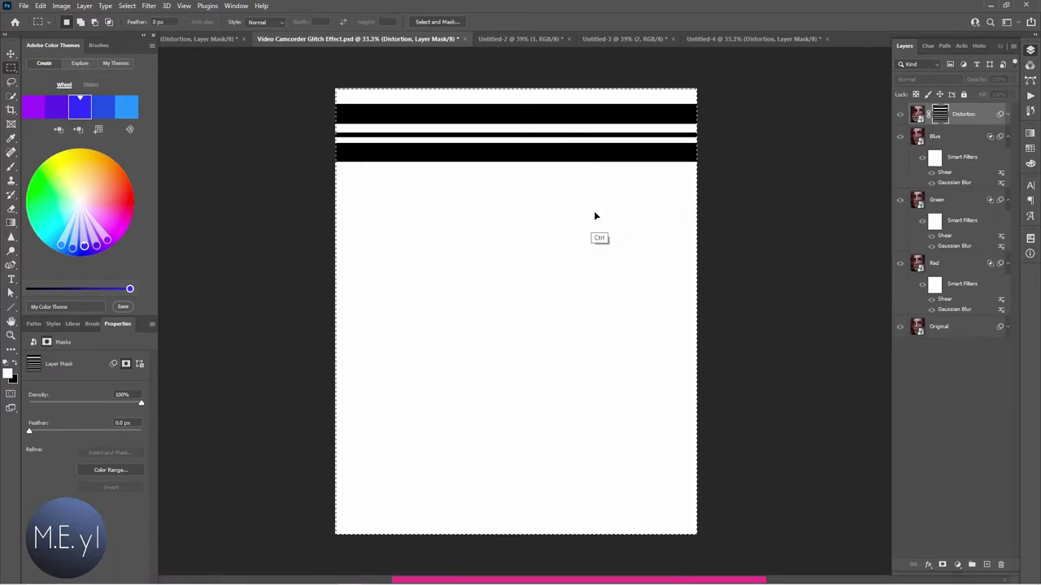
key(ctrl+alt+f)
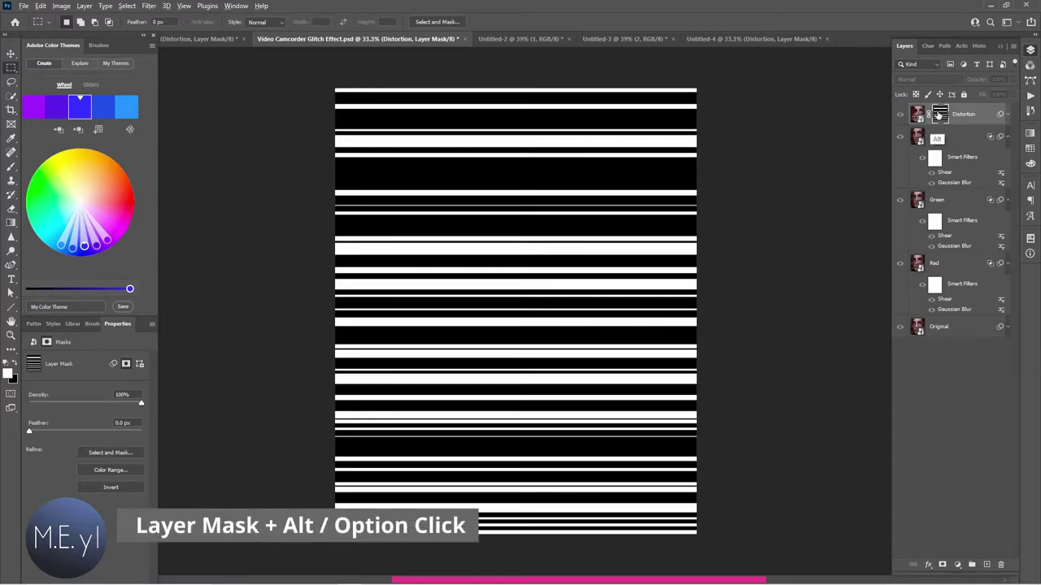
alt+click(943, 115)
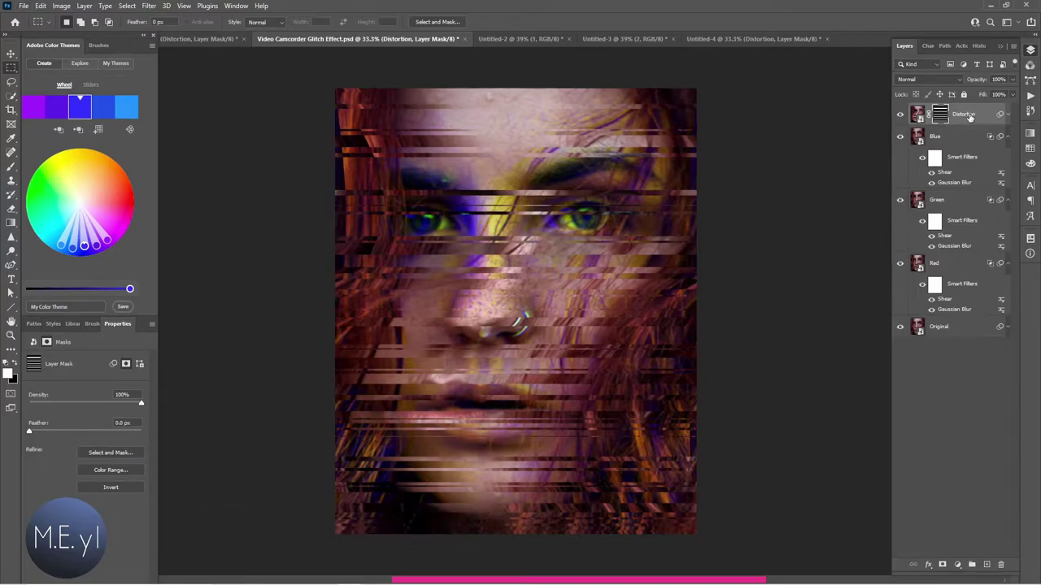
click(983, 120)
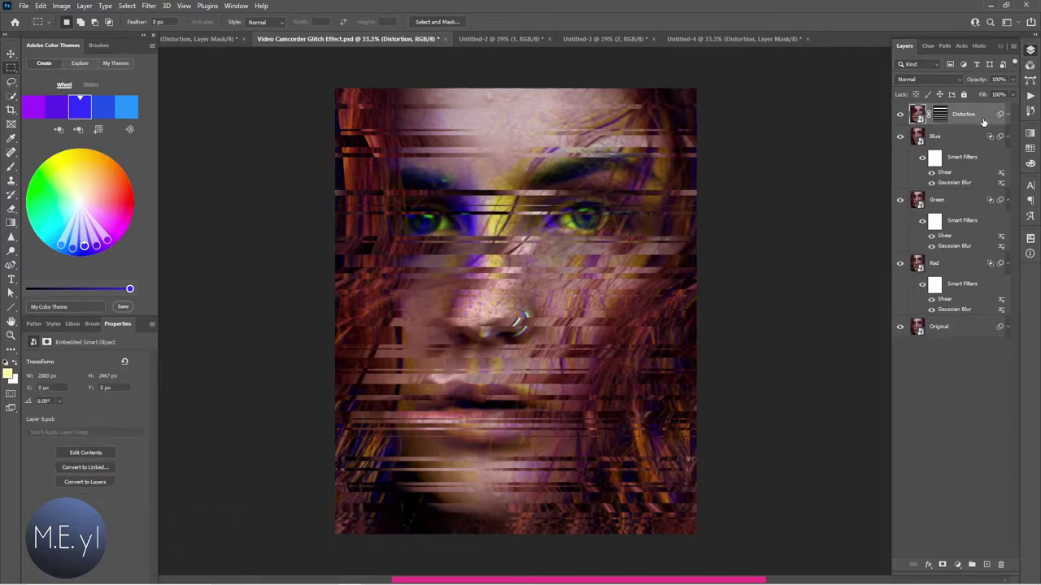
alt+click(941, 114)
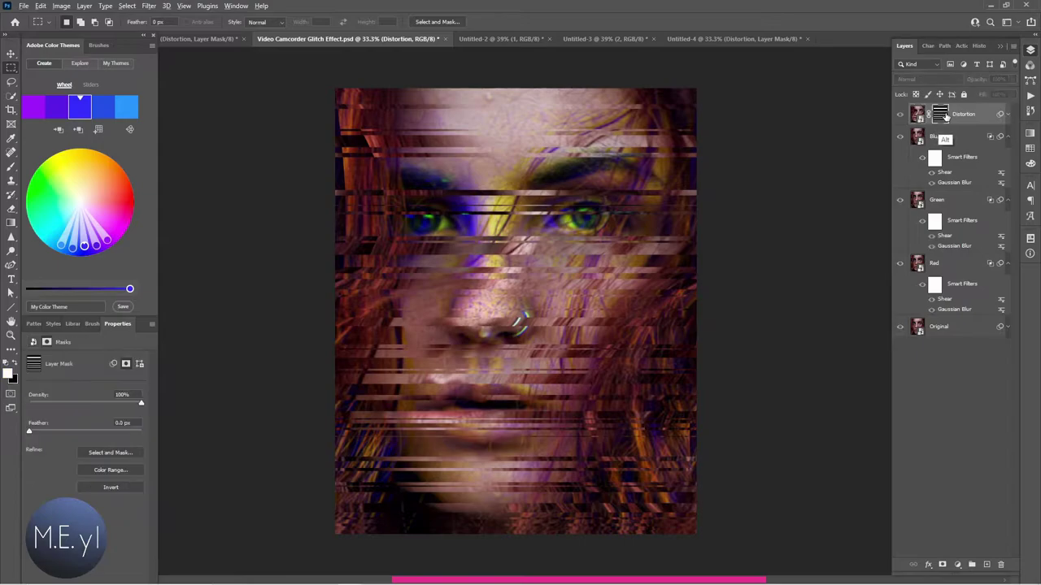
Reopen the Distortion layer's Shear filter and reshape its curve into a gentler S-curve.
alt+click(941, 114)
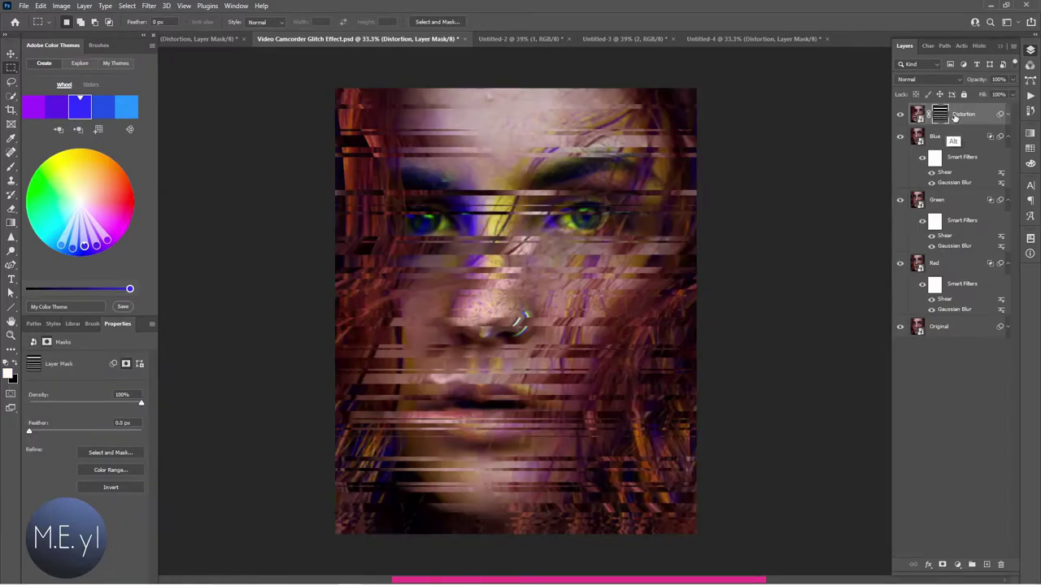
click(1009, 116)
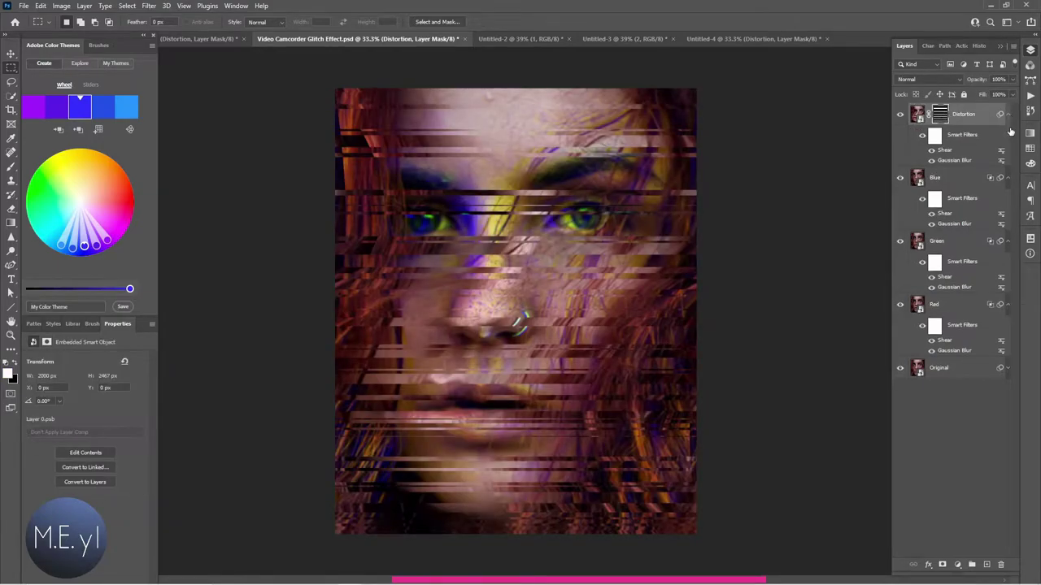
double_click(957, 150)
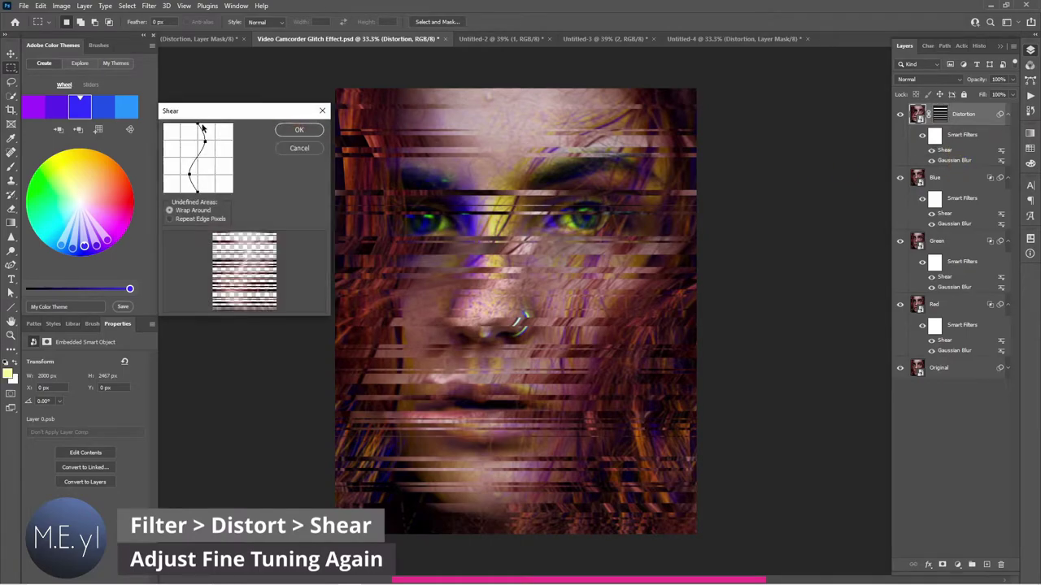
drag(190, 173, 193, 175)
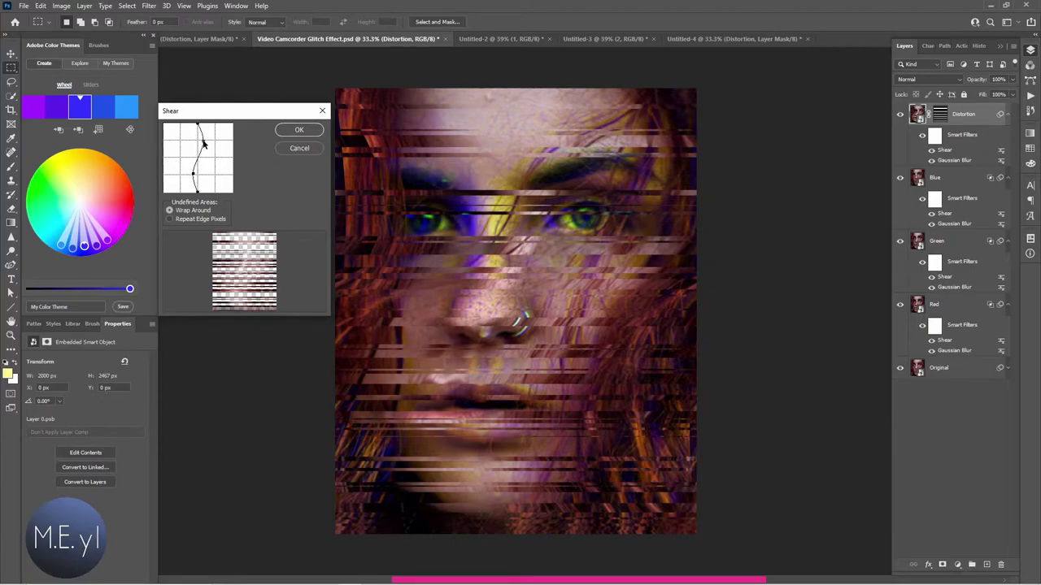
click(290, 130)
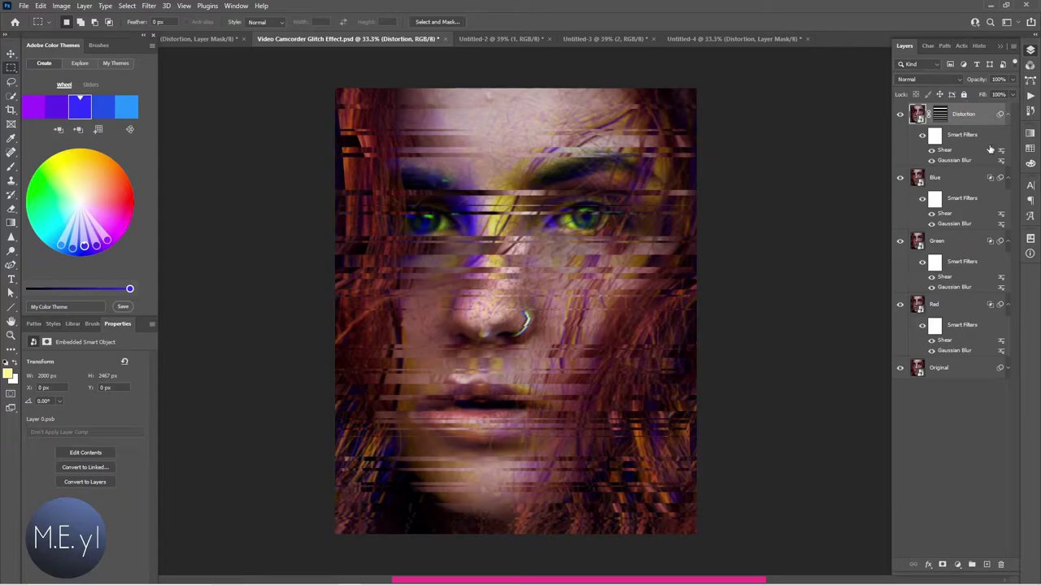
Collapse the smart filter lists on the Blue, Green and Red layers.
click(1008, 178)
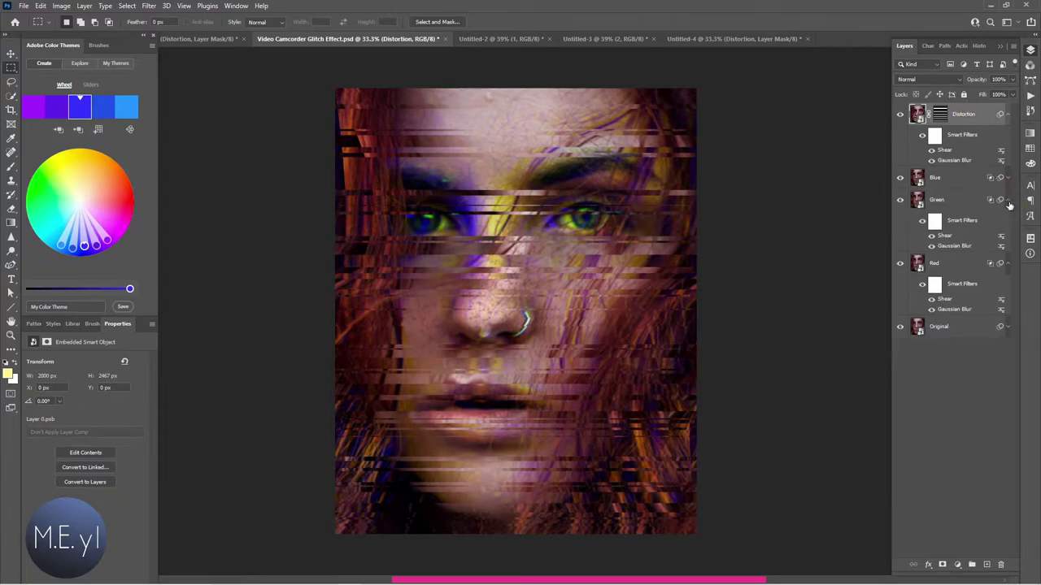
click(1008, 200)
click(1008, 222)
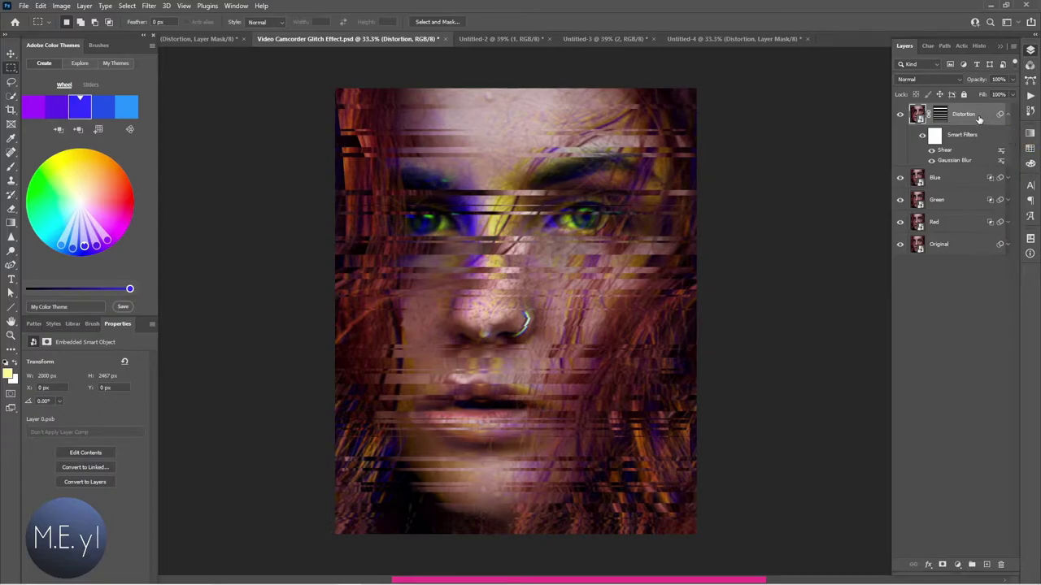
Add a Levels 1 adjustment layer clipped to the Distortion layer.
click(957, 566)
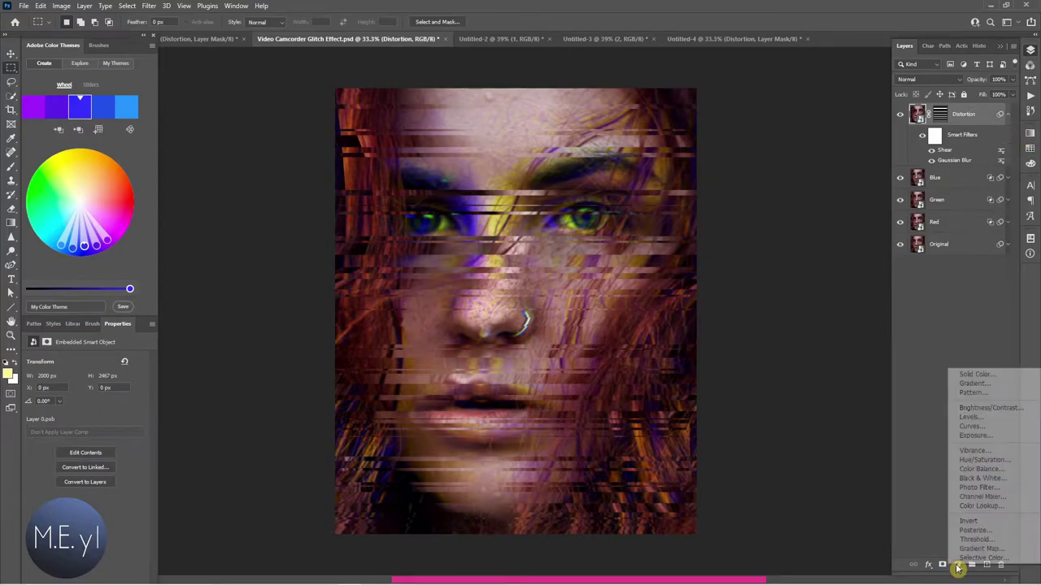
click(984, 420)
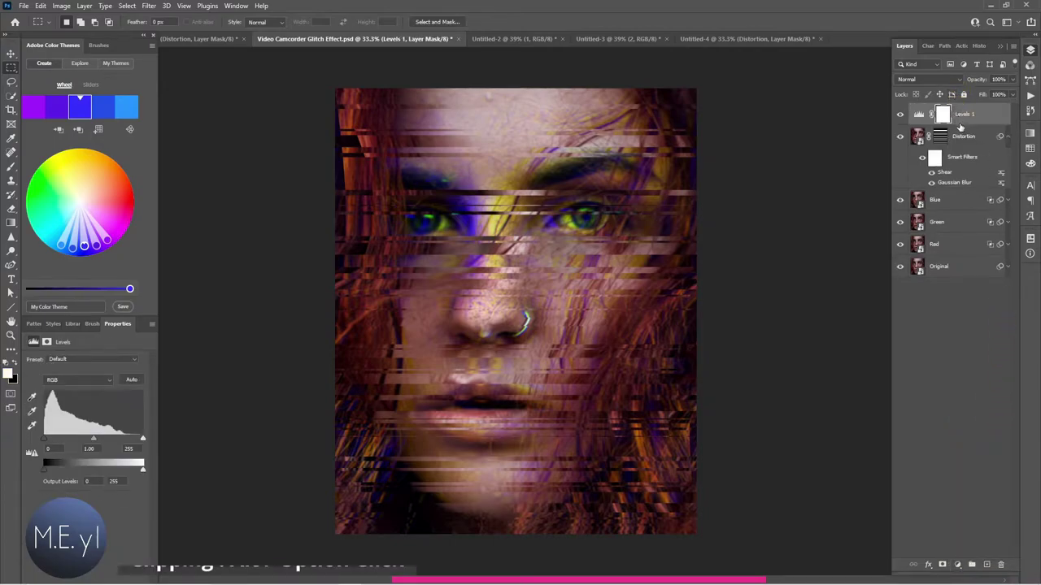
alt+click(960, 126)
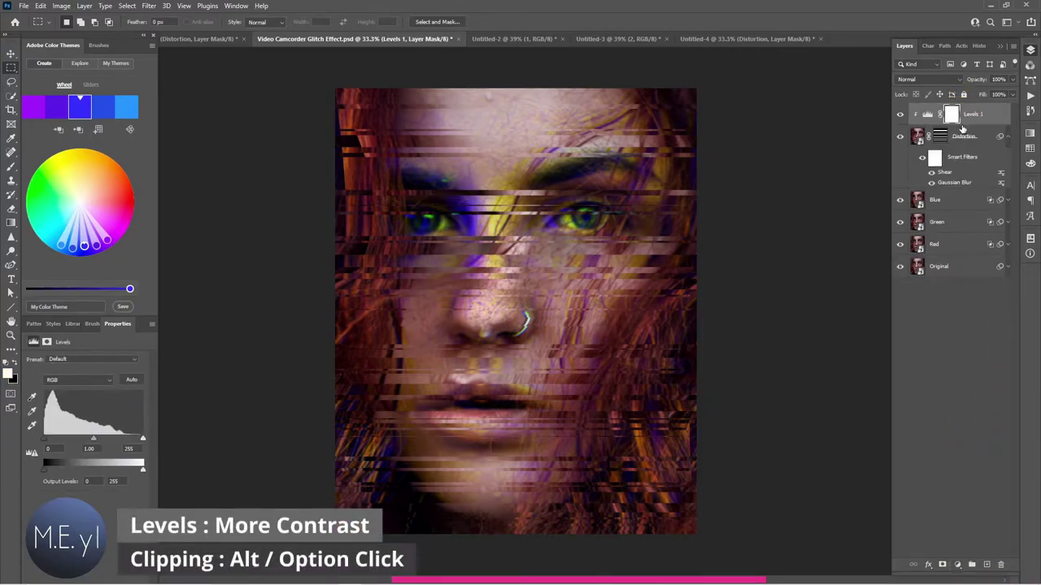
click(928, 117)
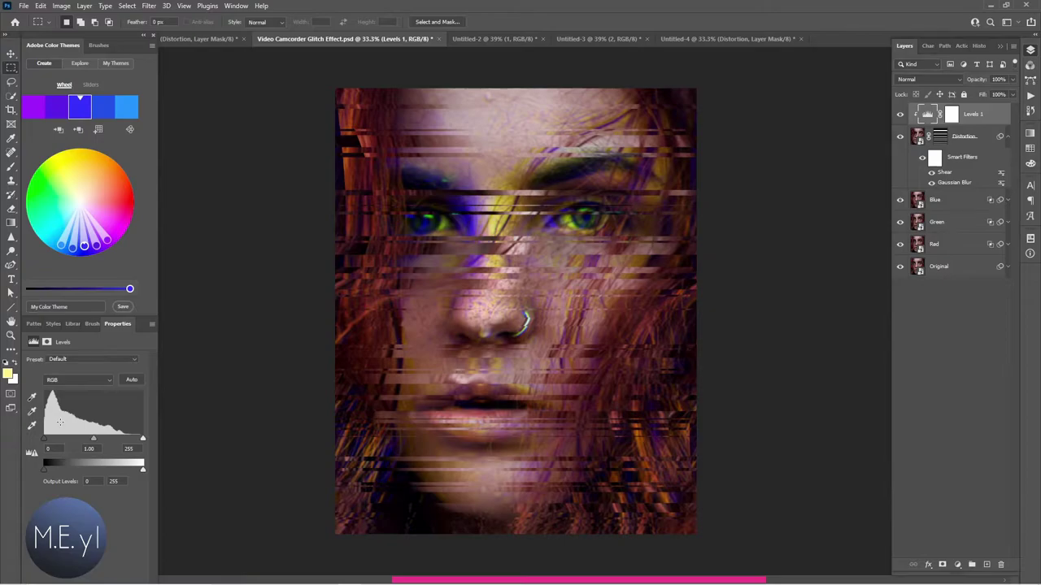
Darken the shadows and set midtones to 0.93 in Levels, then reselect Distortion.
mouse_move(47, 440)
mouse_down()
mouse_move(65, 442)
mouse_move(43, 440)
mouse_up()
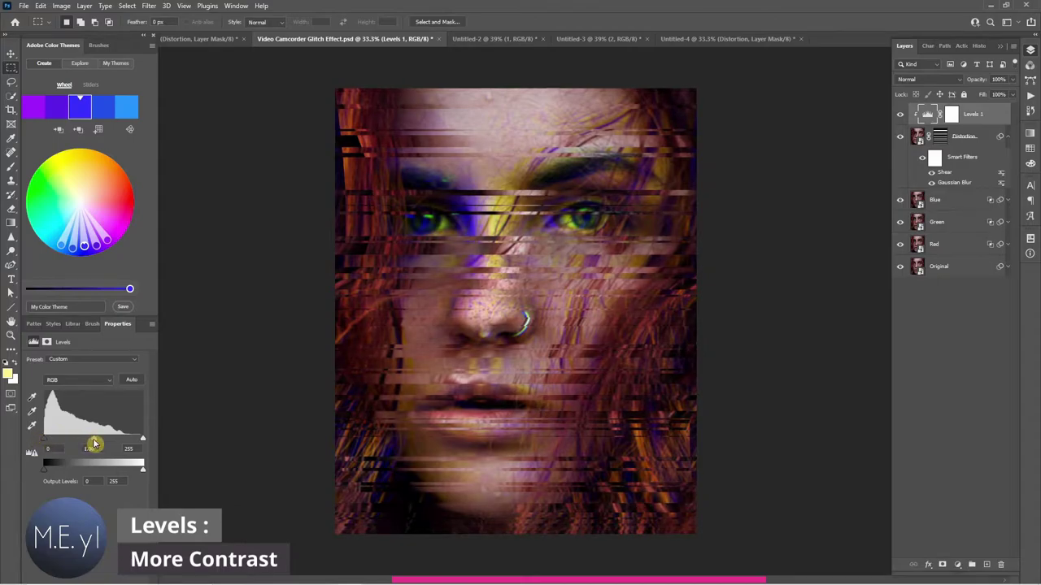
drag(92, 444, 95, 444)
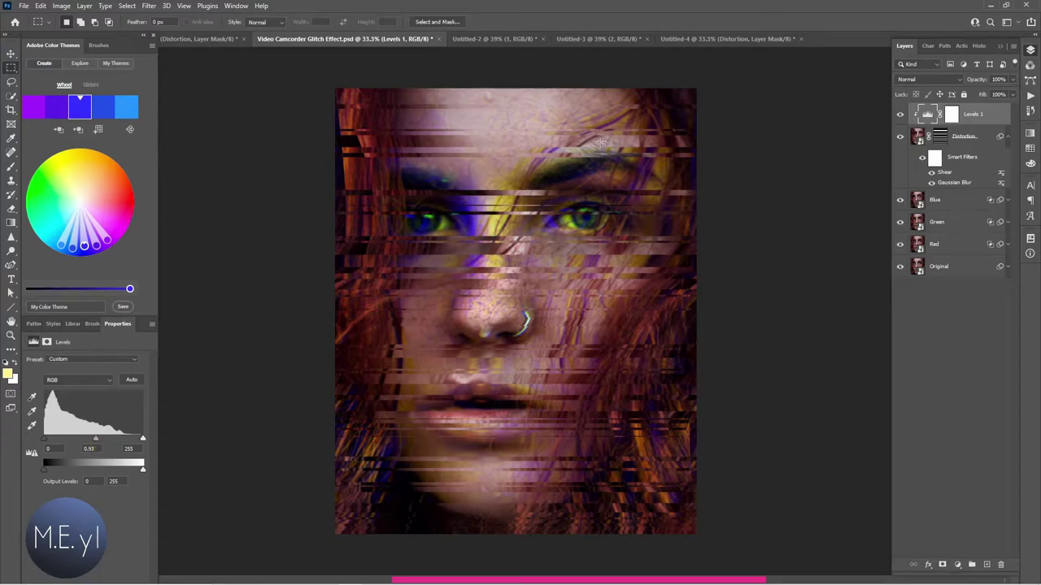
click(985, 140)
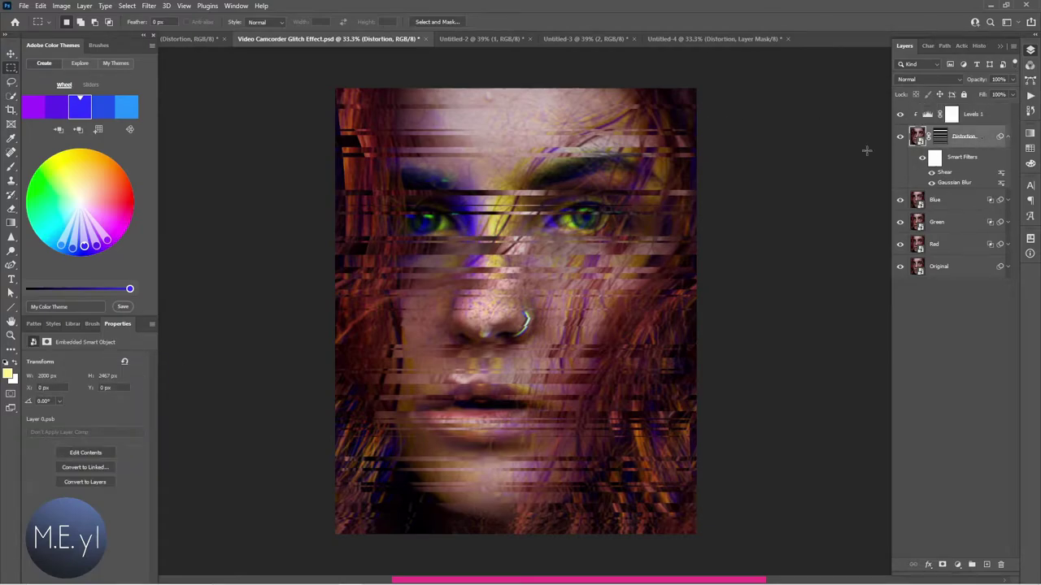
Apply a subtle Add Noise filter to the Distortion layer.
click(149, 5)
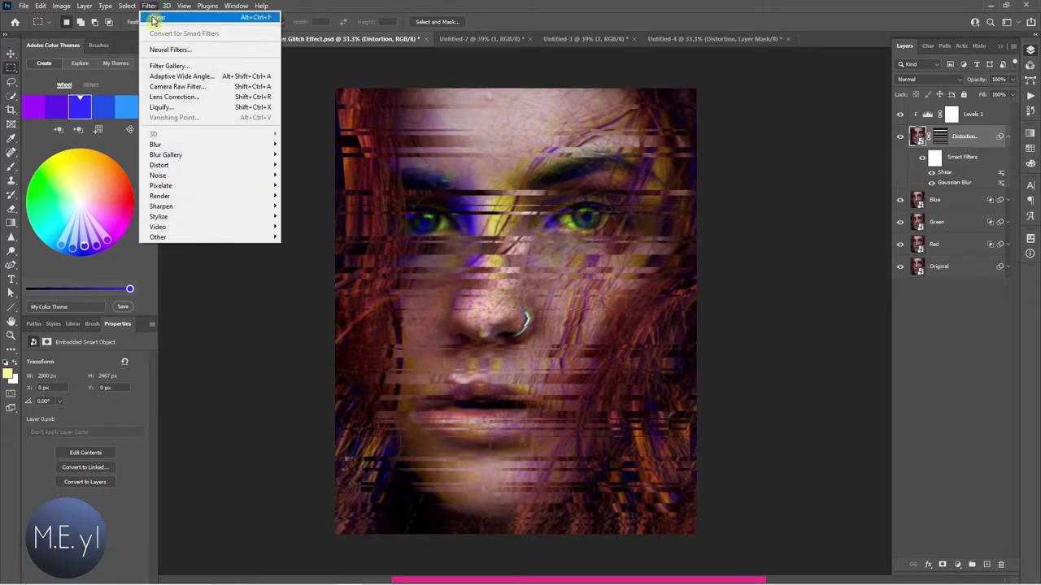
mouse_move(159, 175)
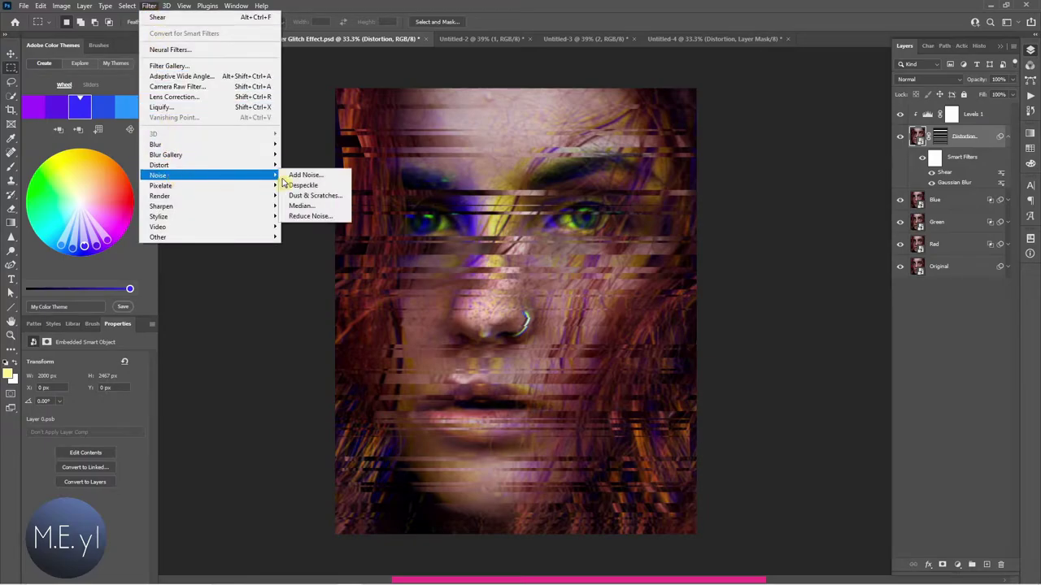
click(307, 174)
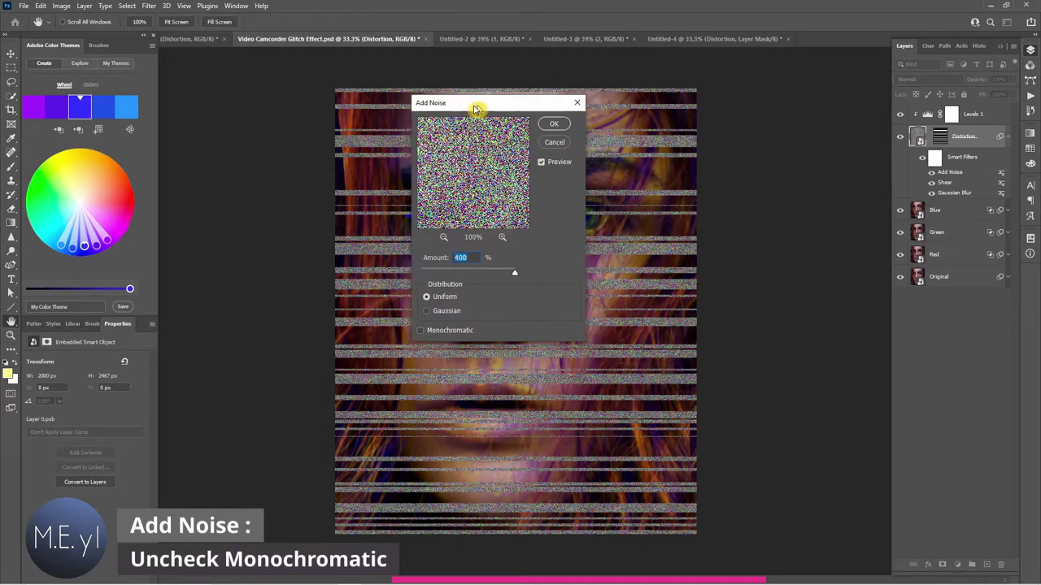
drag(476, 104, 225, 129)
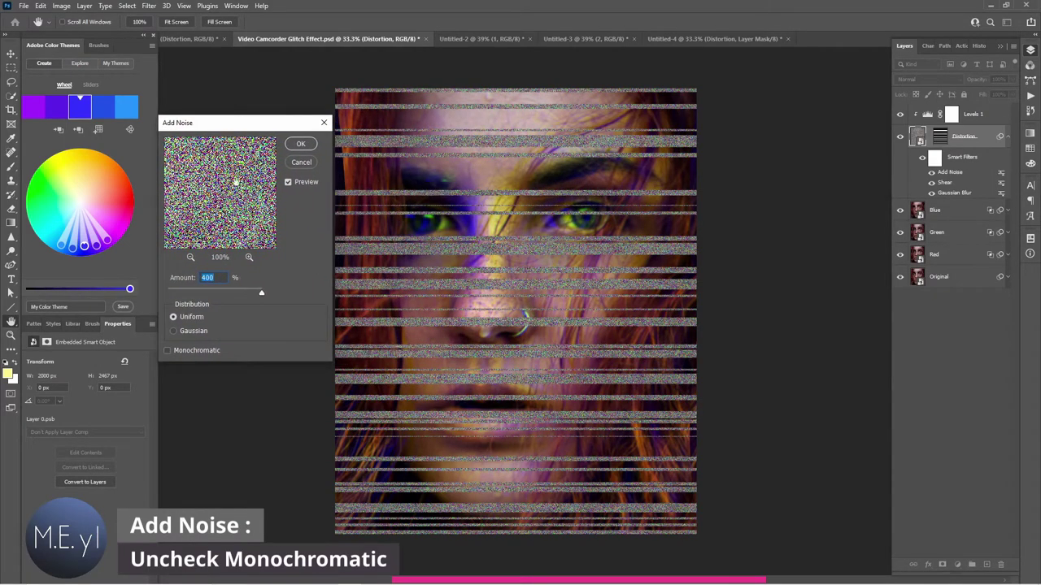
drag(261, 300, 176, 296)
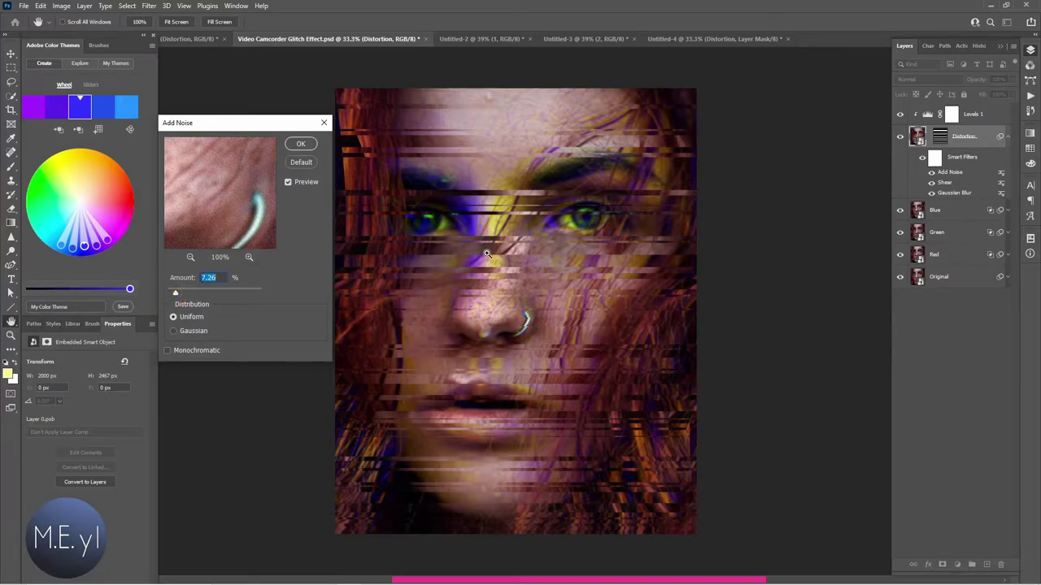
scroll(483, 248, up, 5)
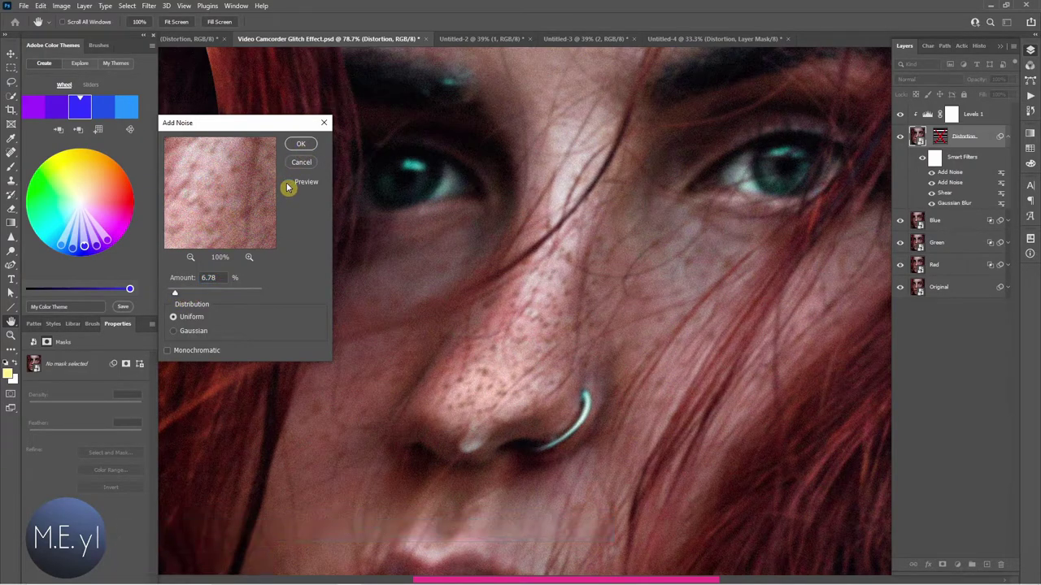
key(ctrl+plus)
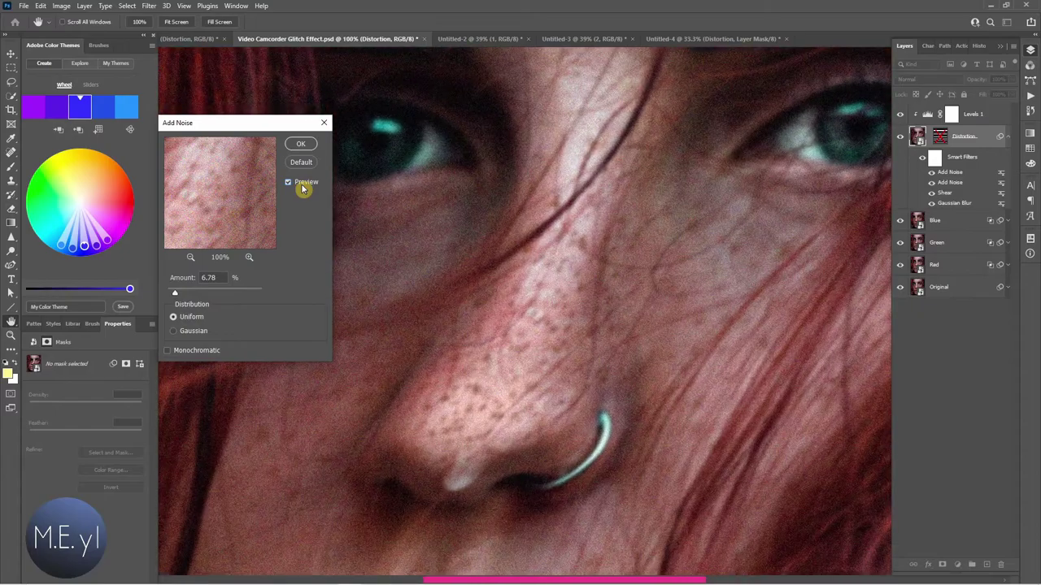
key(ctrl+plus)
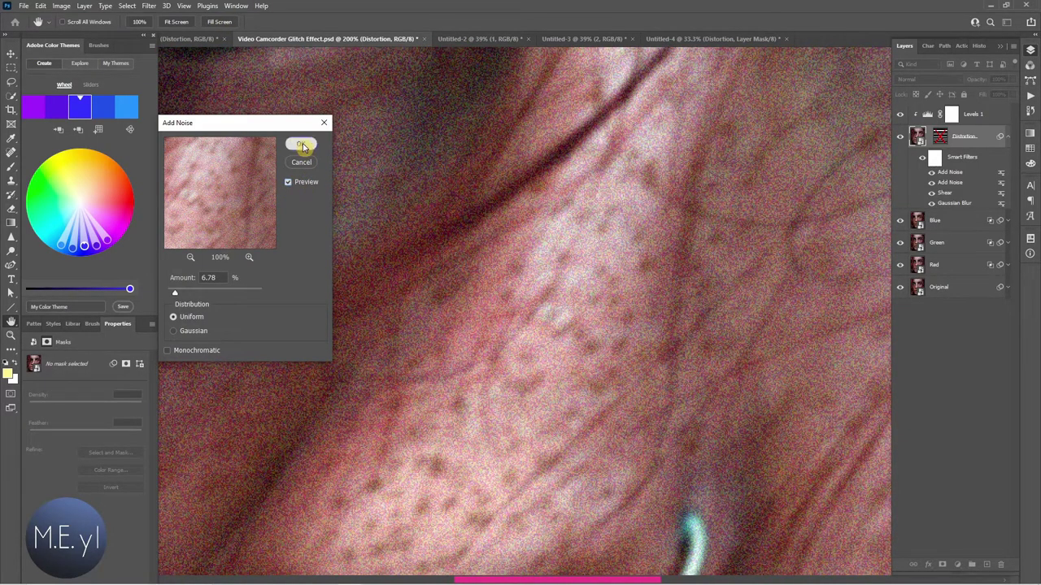
click(301, 145)
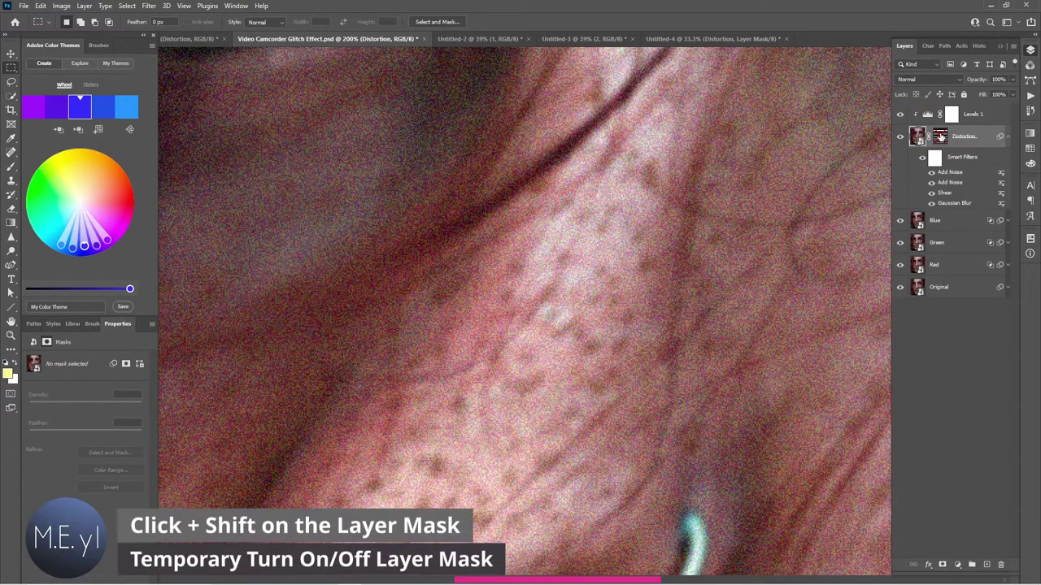
Re-enable the Distortion layer mask, target its image, and select Levels 1.
shift+click(941, 137)
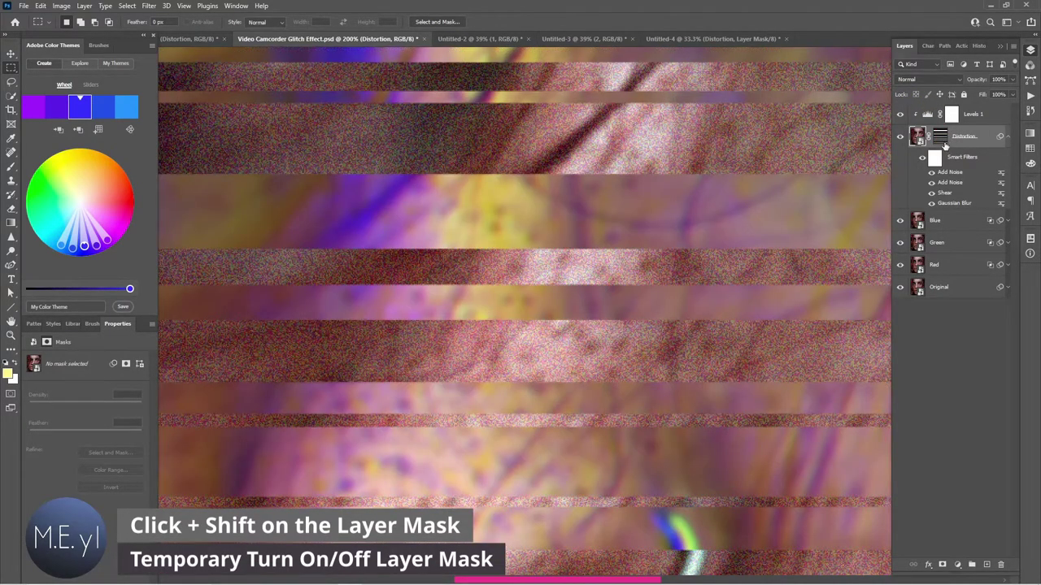
key(ctrl+0)
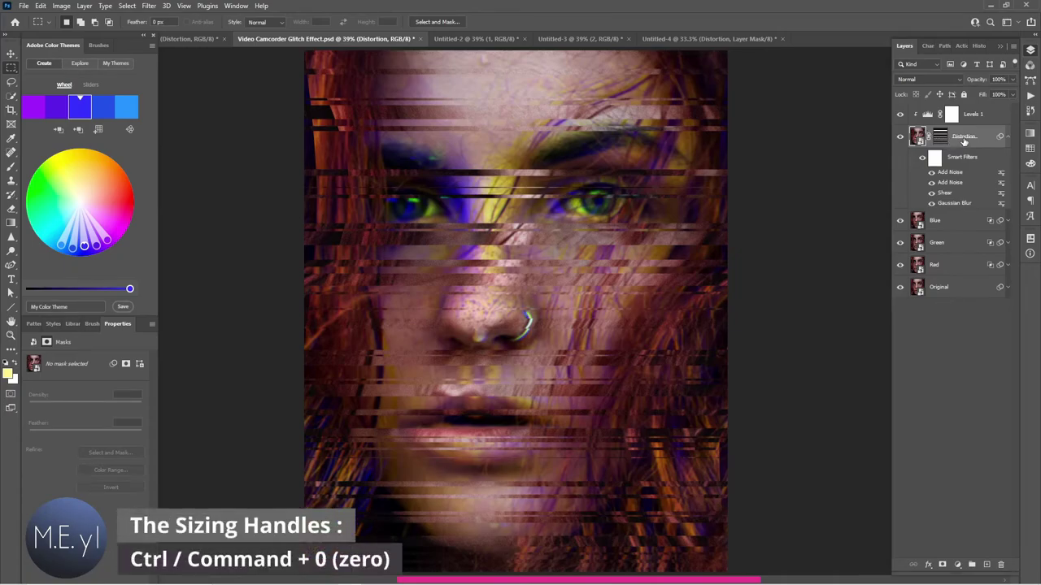
click(917, 135)
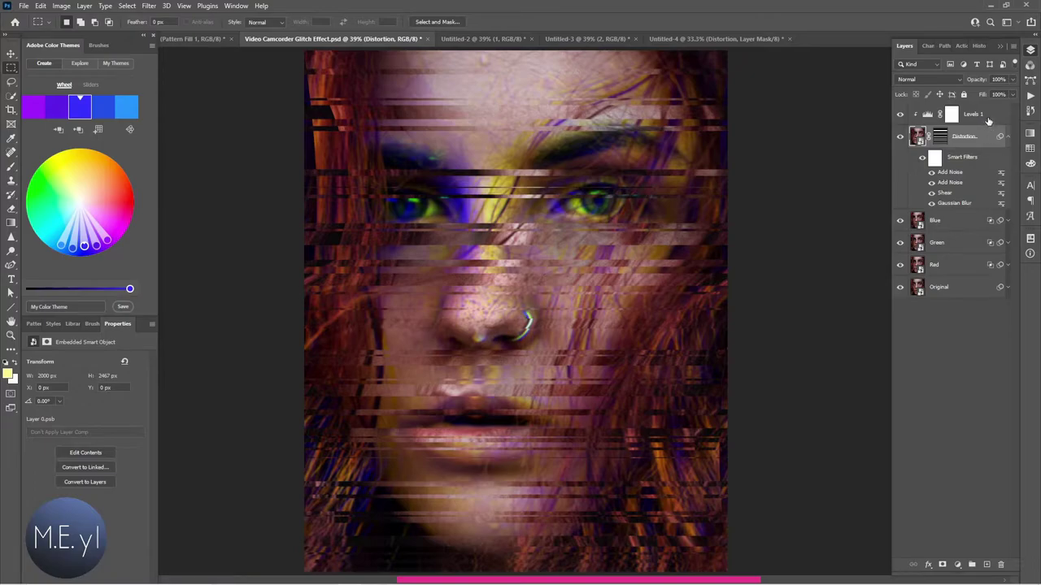
click(988, 120)
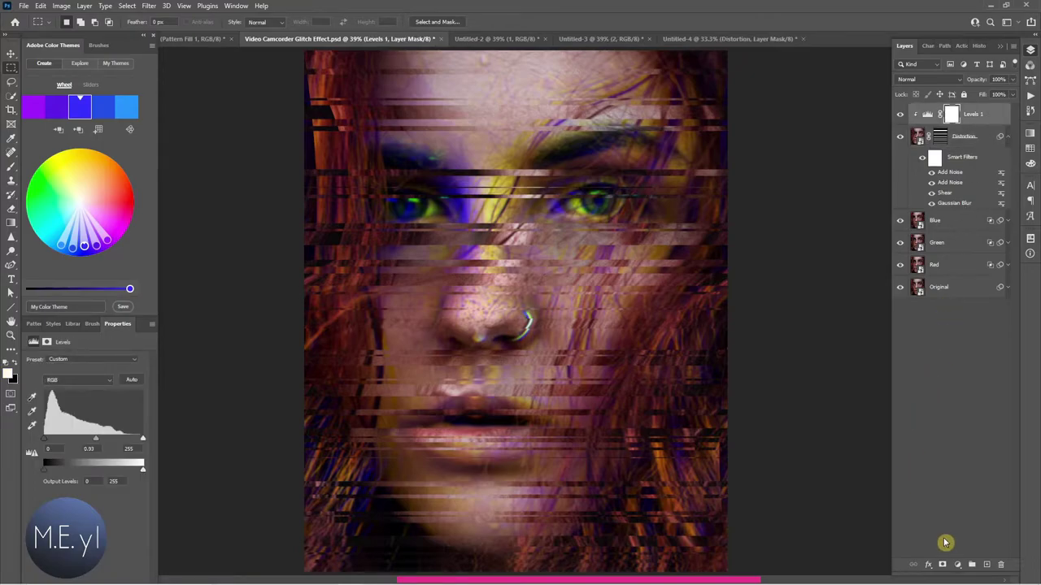
click(958, 567)
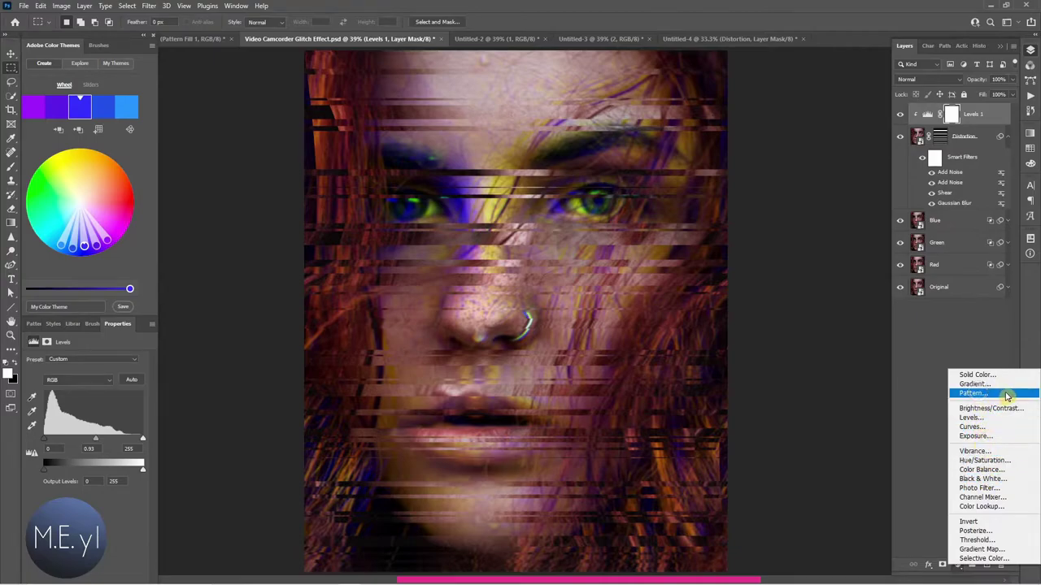
Add a Pattern Fill layer using the horizontal stripes from Legacy Default Patterns.
click(980, 394)
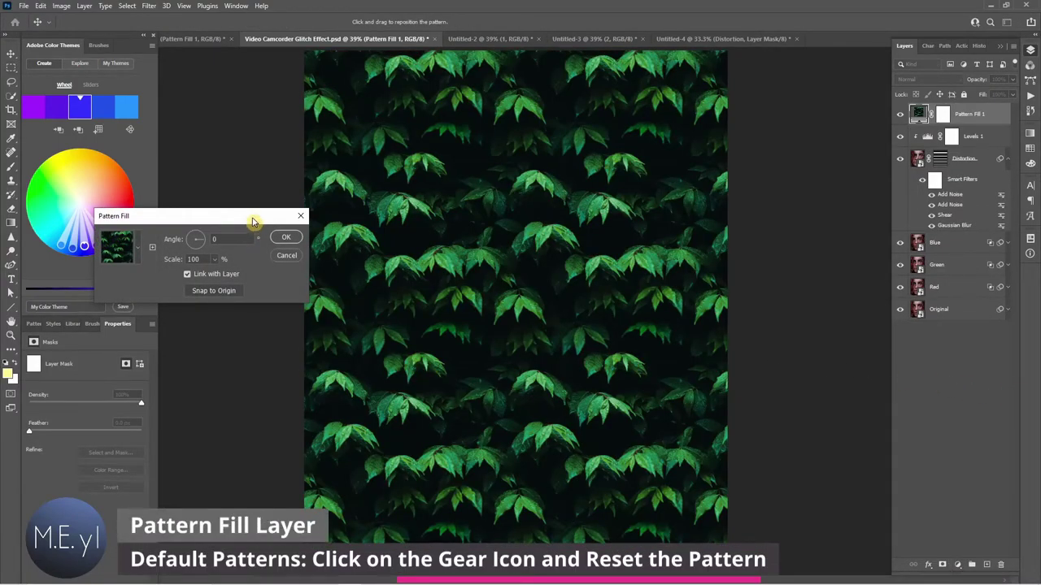
drag(252, 218, 248, 253)
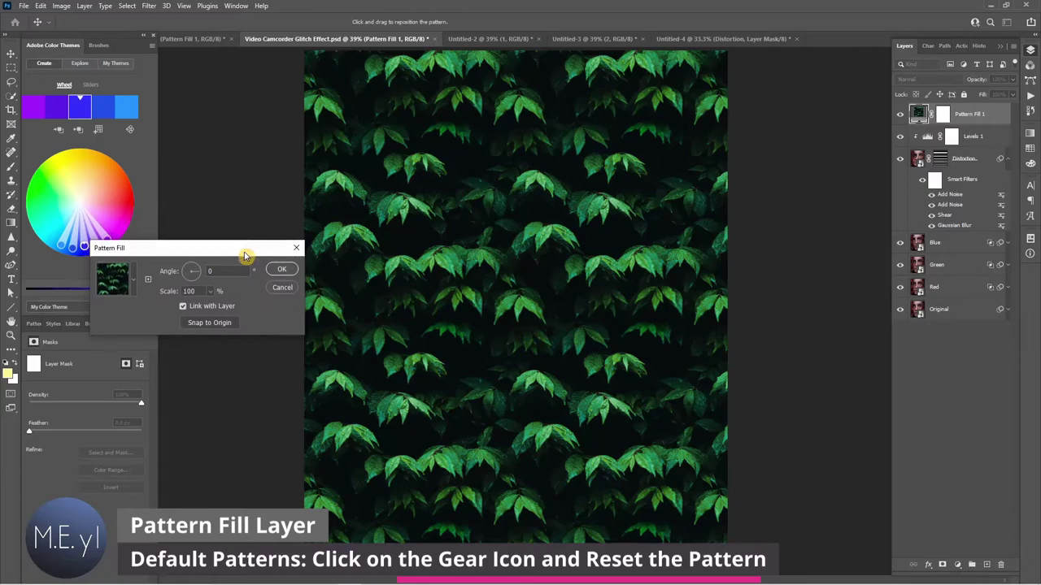
click(137, 282)
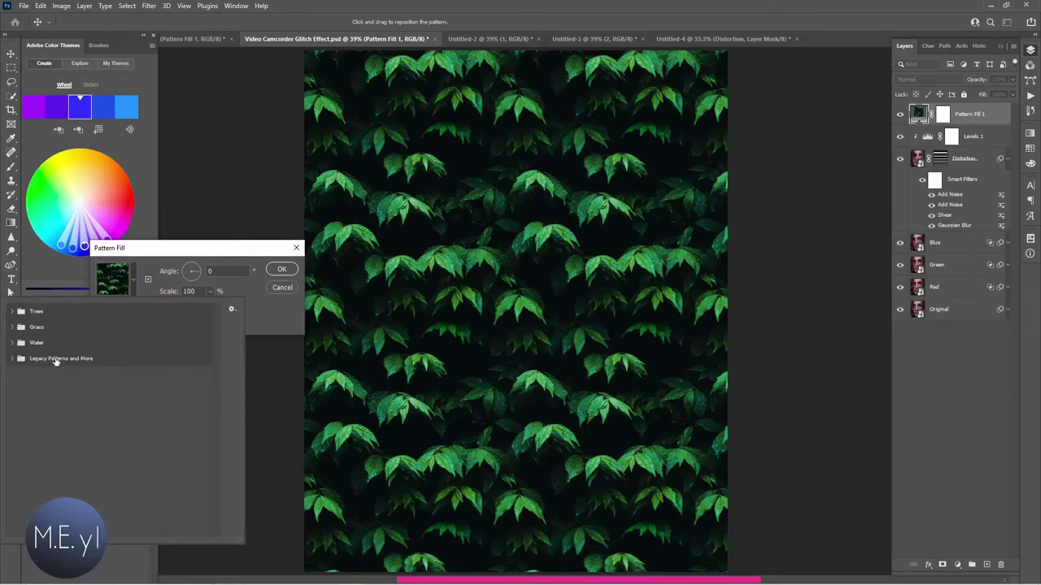
click(12, 360)
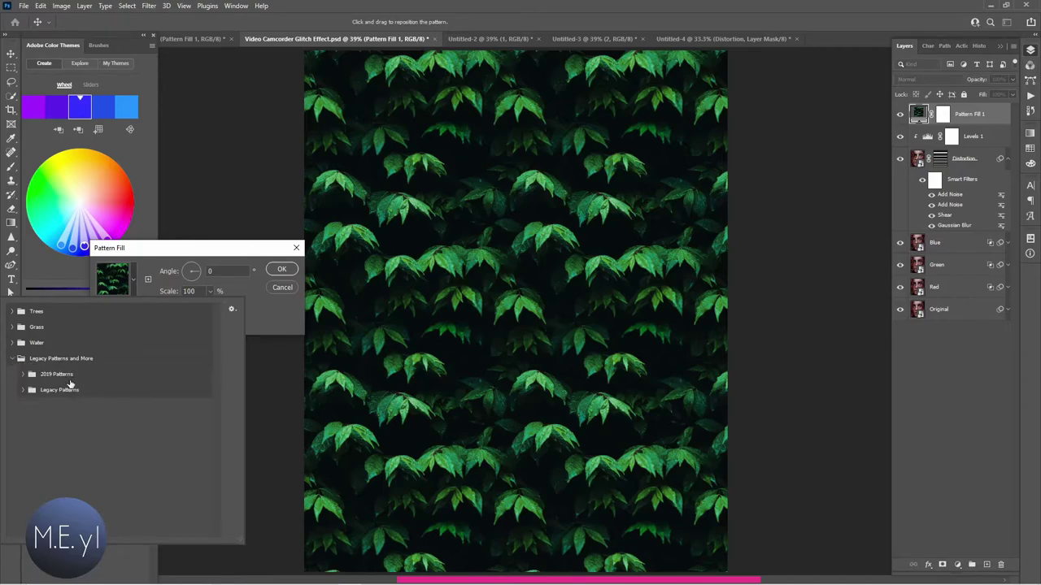
click(23, 391)
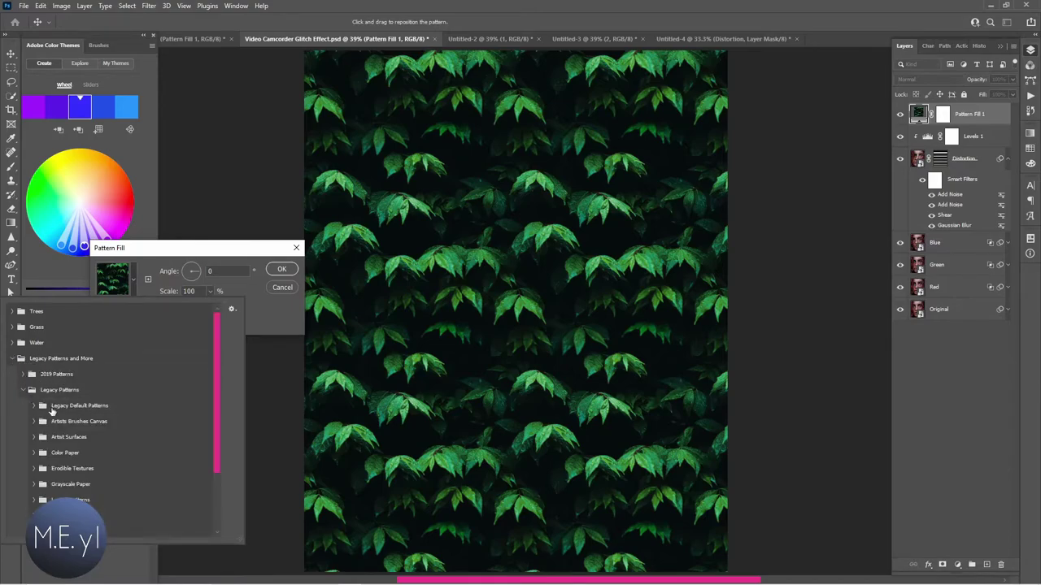
click(34, 405)
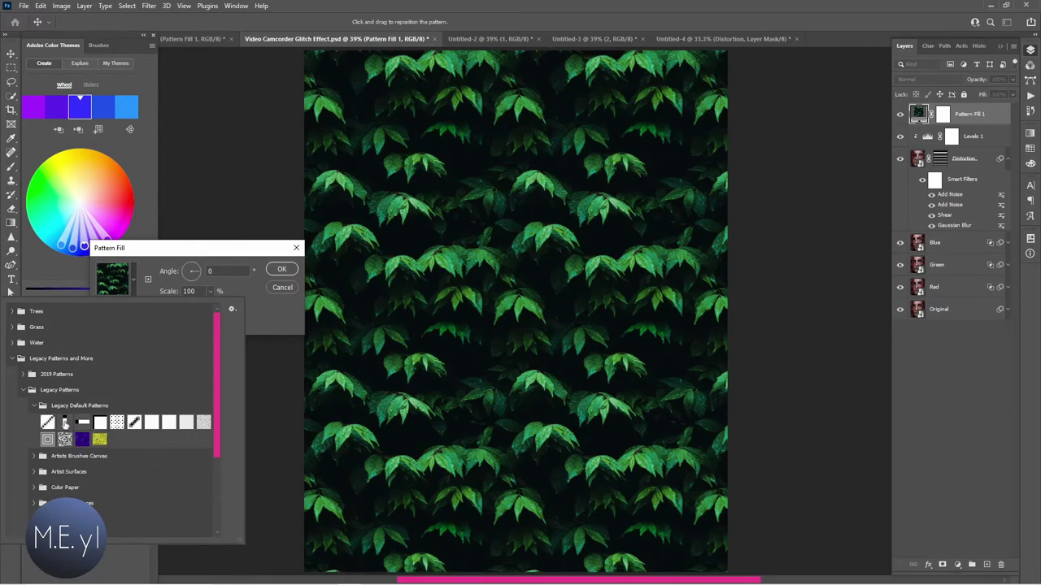
click(64, 422)
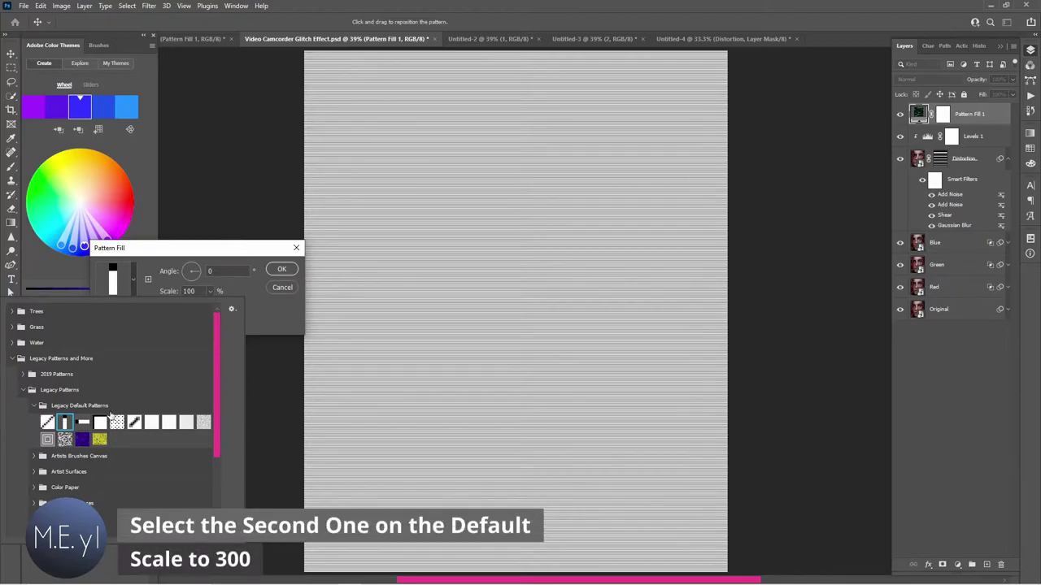
key(Return)
Scale the stripe pattern to 300% and confirm the fill.
key(ctrl+plus)
key(ctrl+plus)
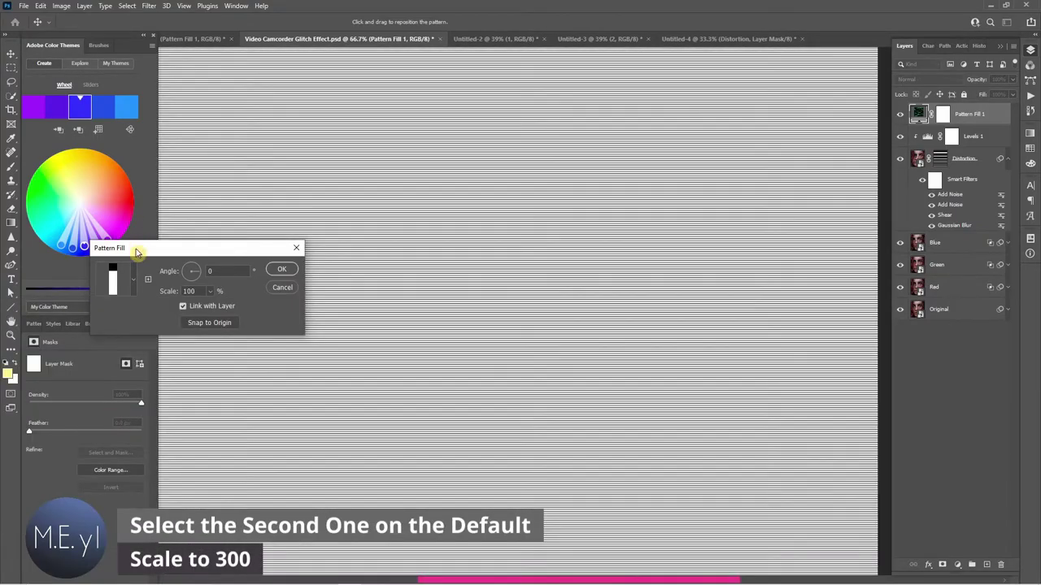
click(199, 291)
mouse_move(166, 291)
mouse_down()
mouse_move(180, 278)
mouse_move(165, 291)
mouse_up()
key(ctrl+0)
text(300)
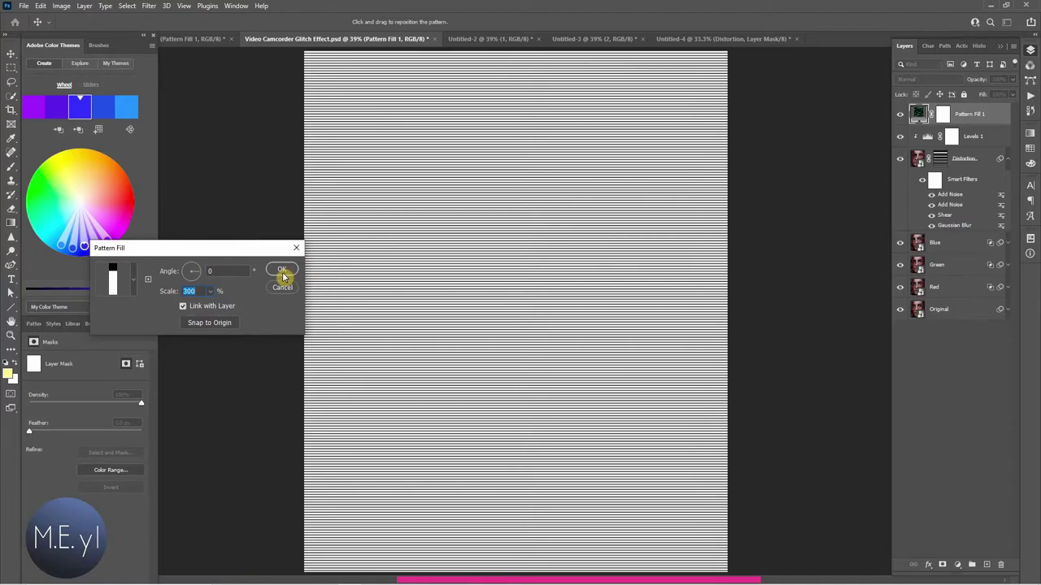
click(283, 272)
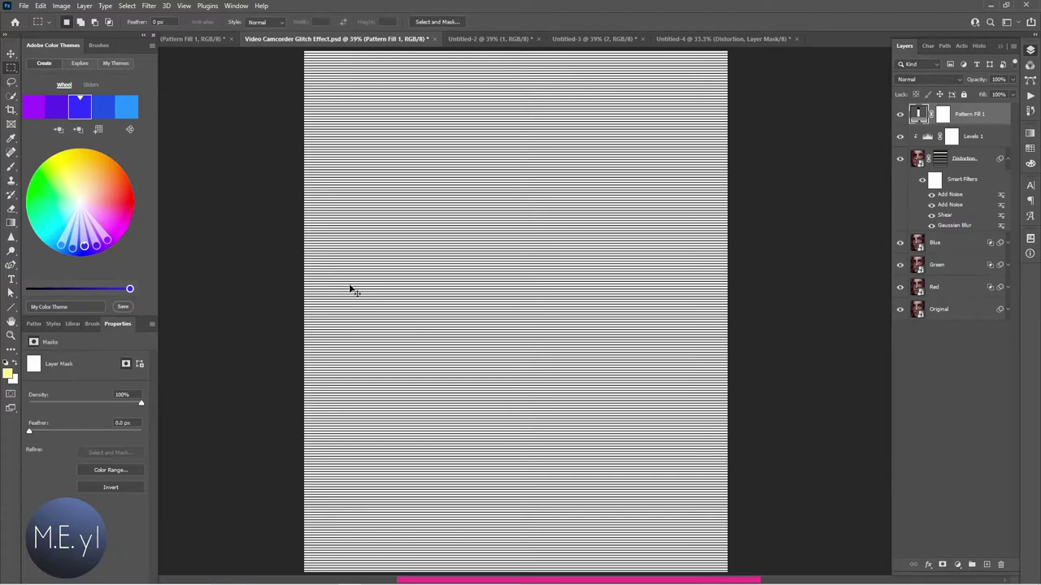
Set the Pattern Fill 1 stripe layer's blend mode to Multiply.
key(ctrl+1)
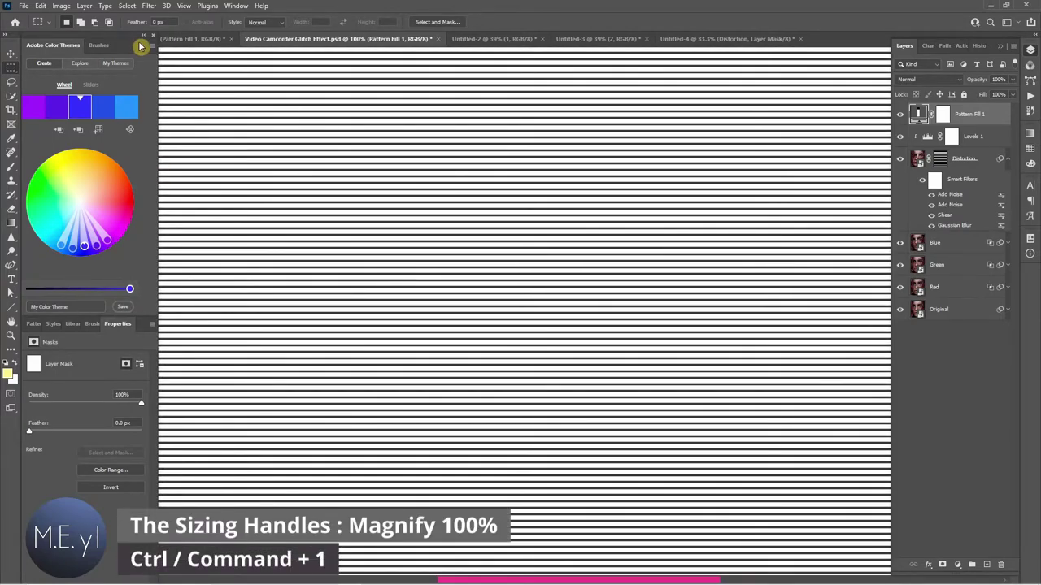
double_click(118, 34)
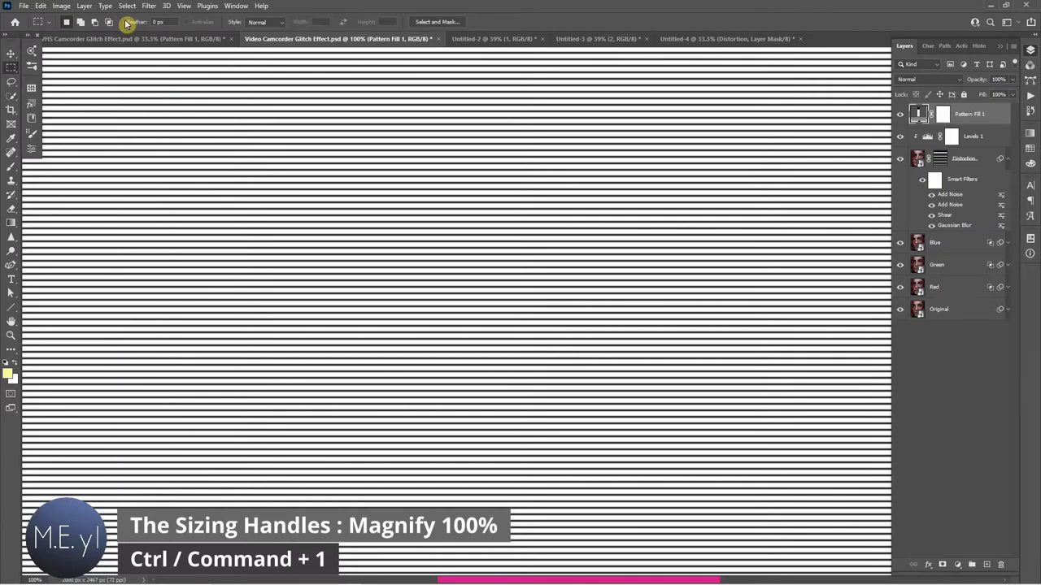
click(32, 55)
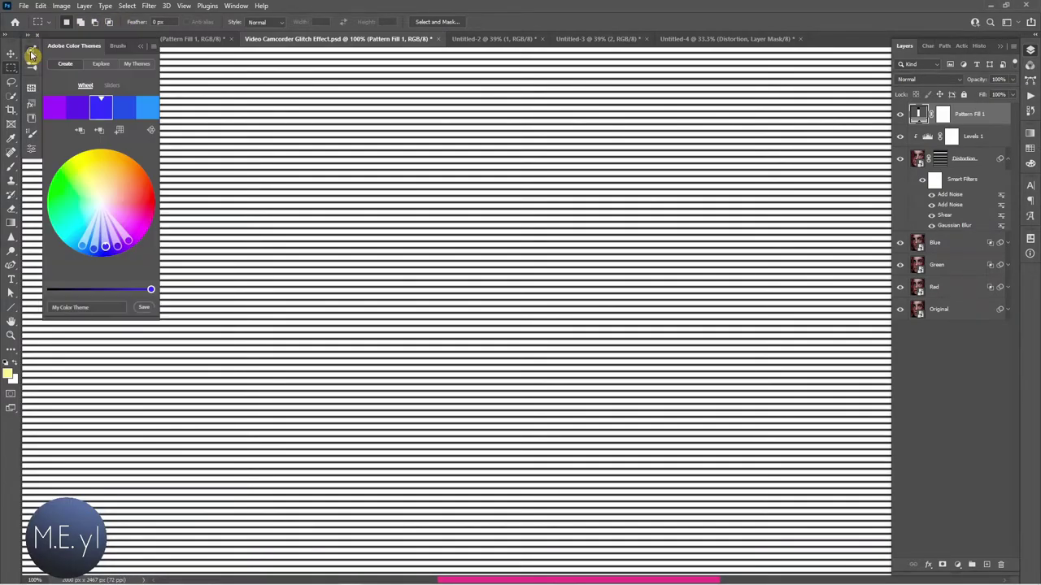
click(32, 55)
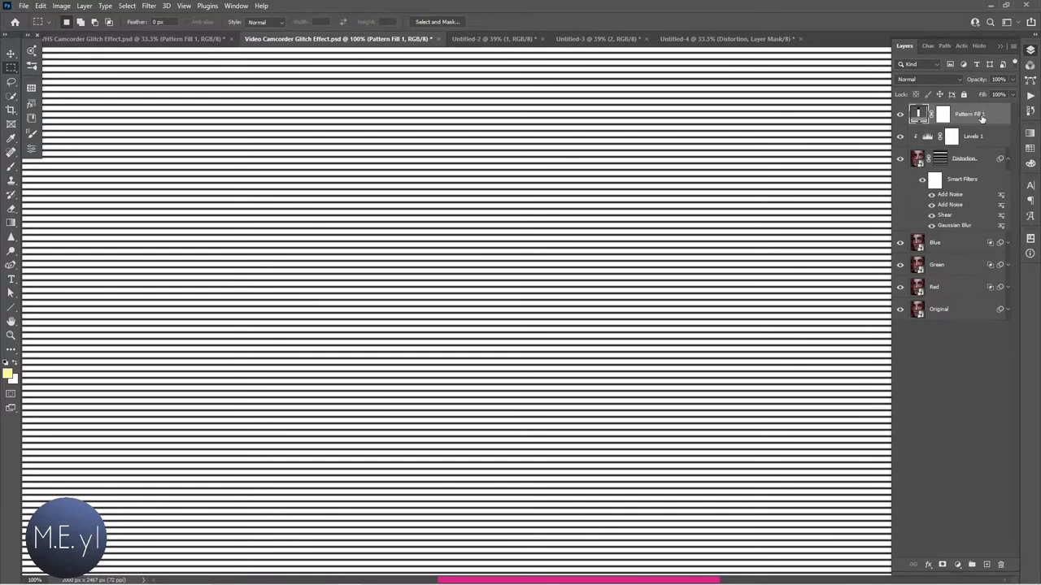
click(941, 81)
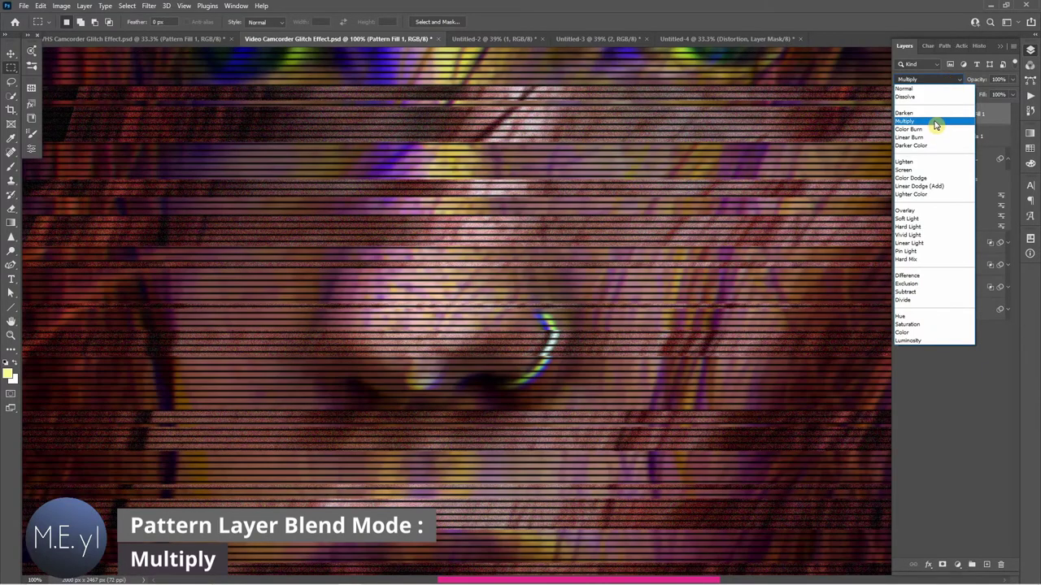
click(935, 122)
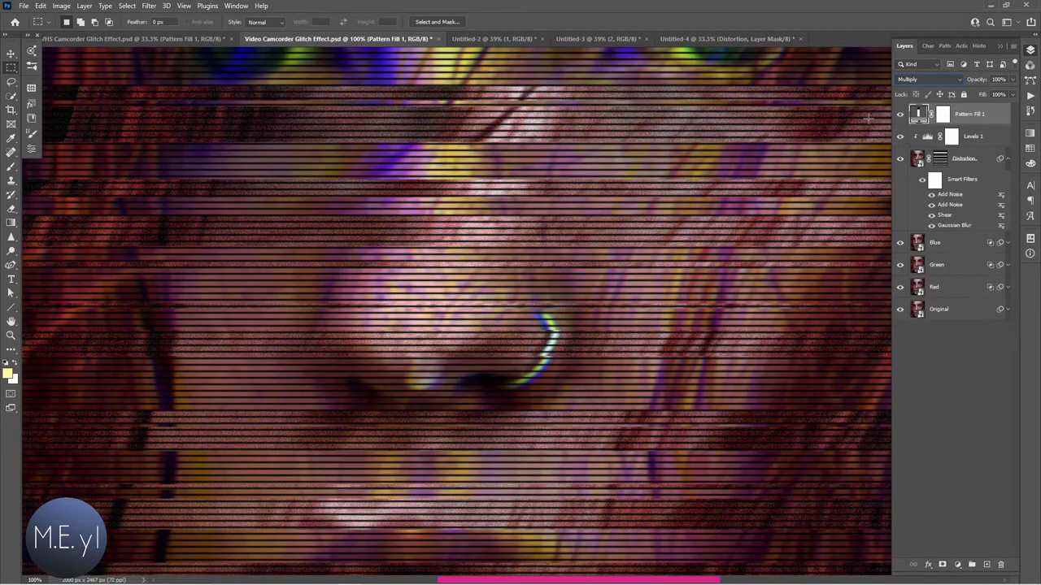
key(ctrl+0)
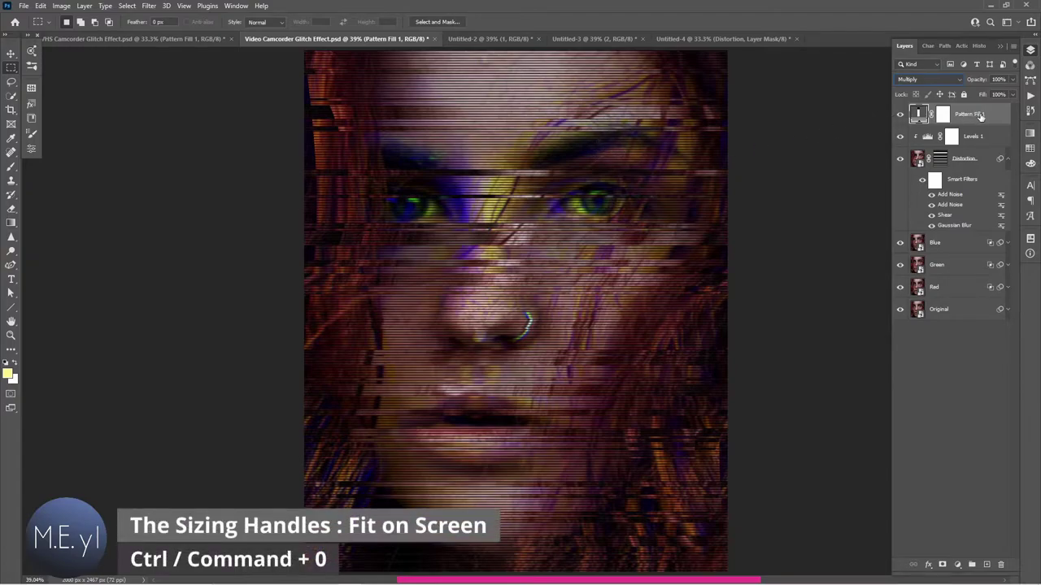
Lower Pattern Fill 1 opacity to 25% and check the faint scanlines.
click(1012, 78)
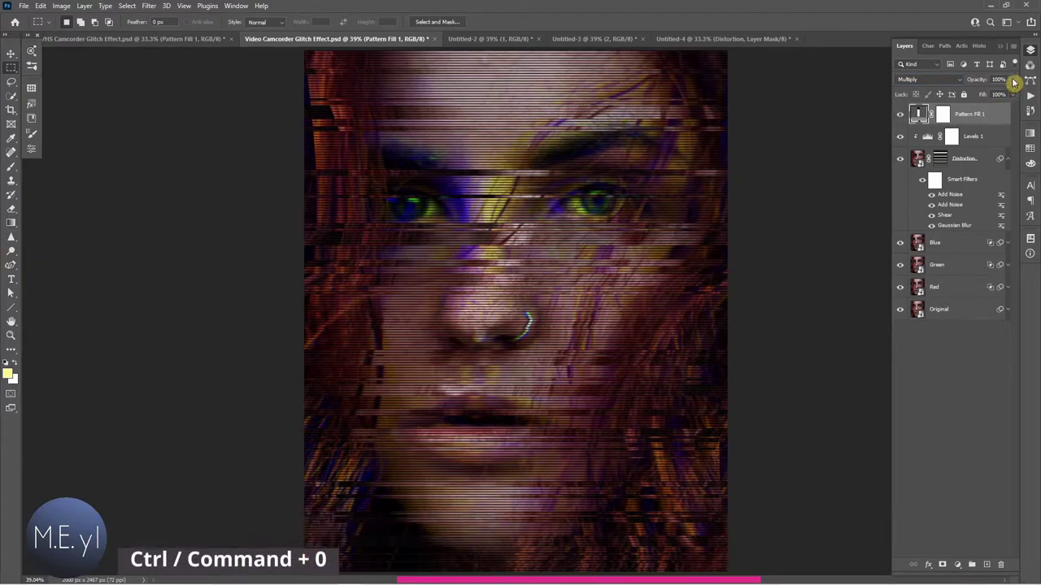
drag(1008, 92, 927, 82)
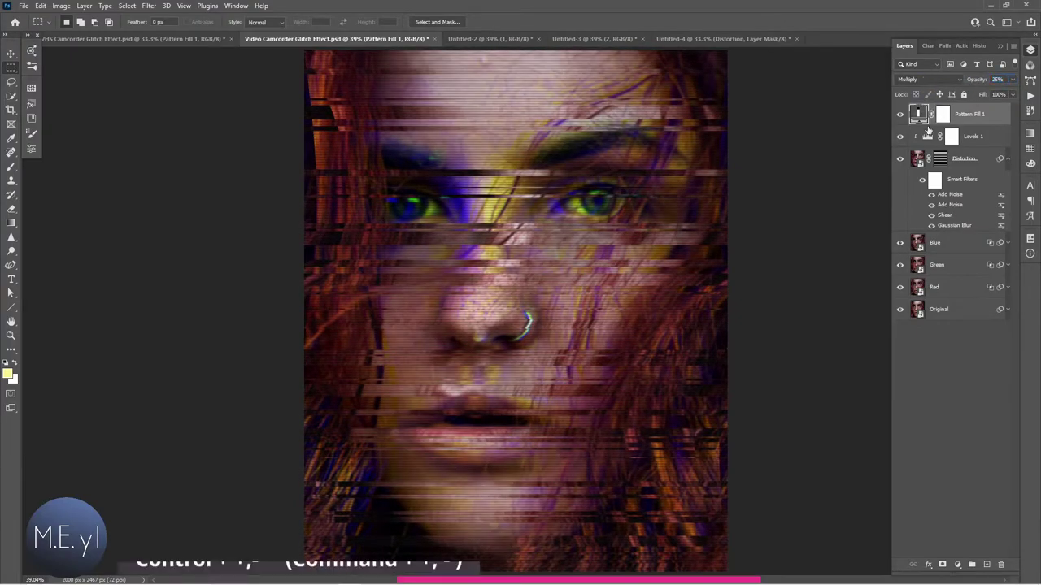
key(ctrl+plus)
key(ctrl+plus)
key(ctrl+plus)
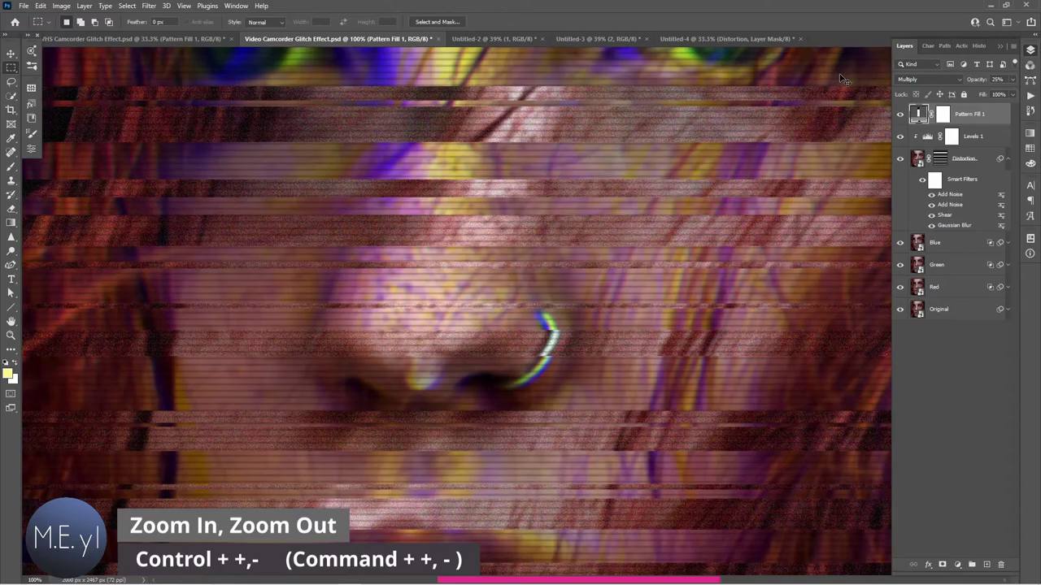
key(ctrl+minus)
key(ctrl+minus)
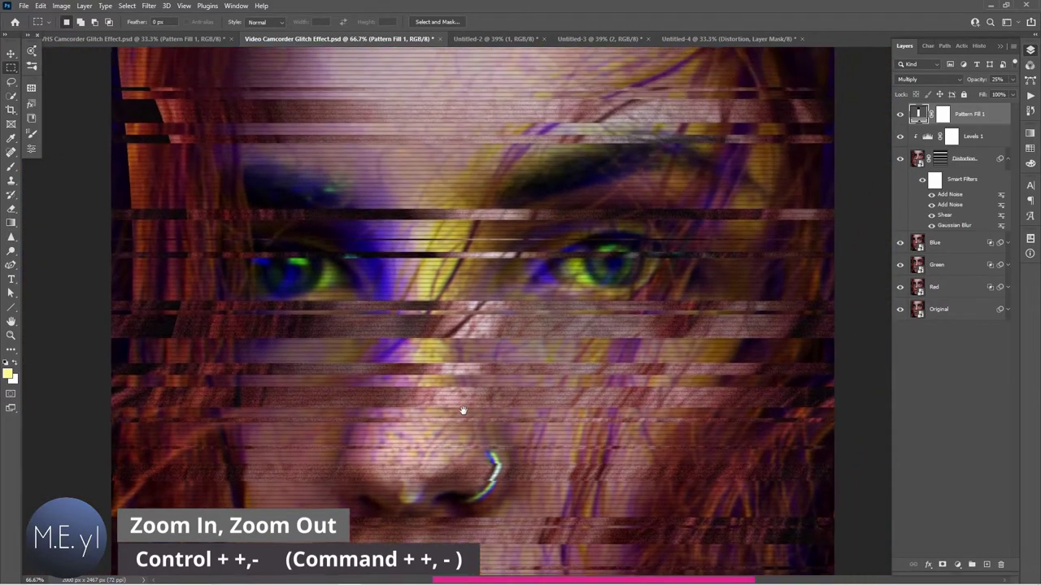
scroll(499, 261, down, 2)
scroll(472, 326, down, 3)
key(ctrl+0)
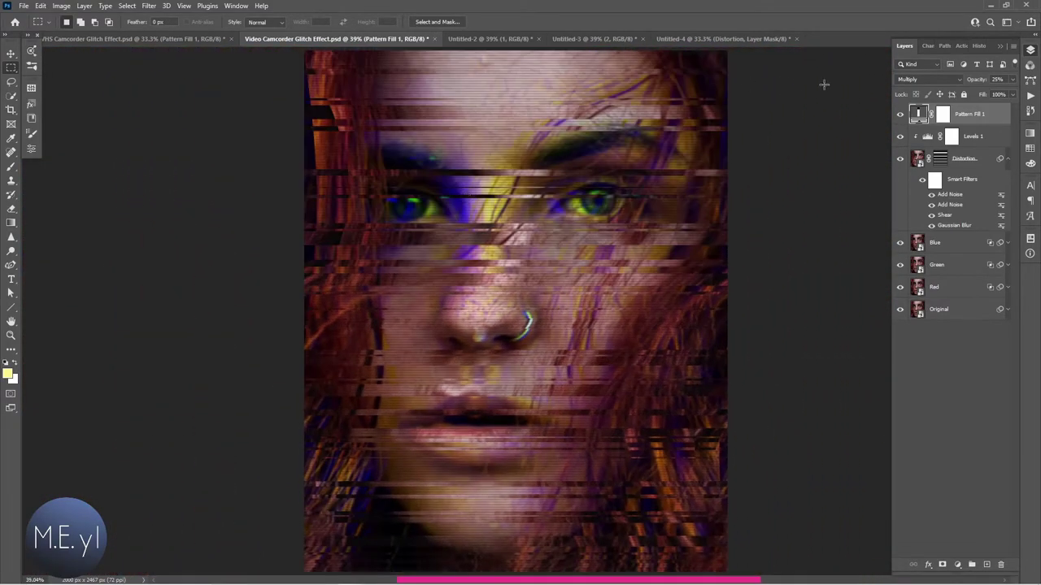
click(991, 116)
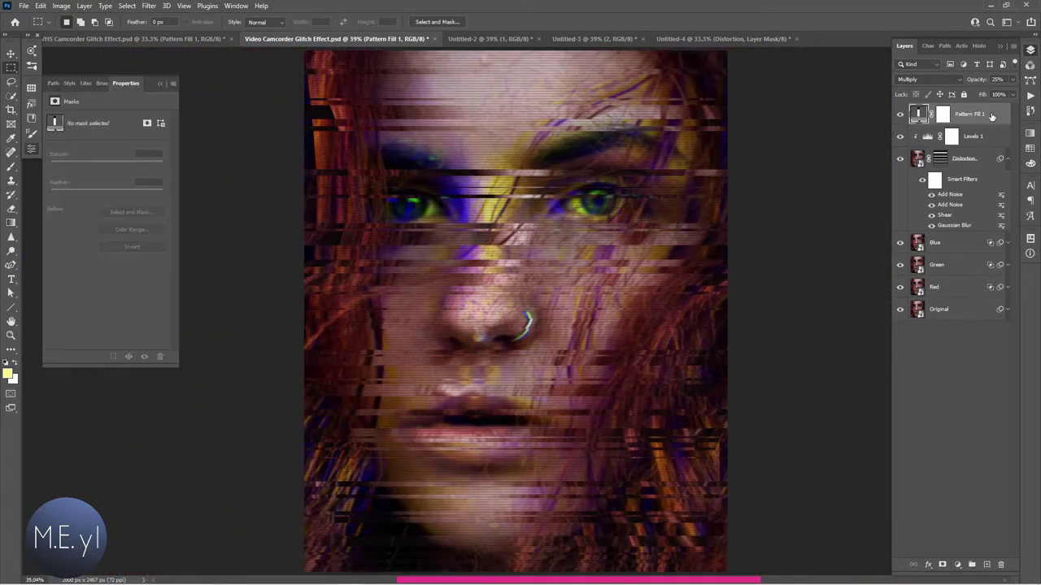
Add a Selective Color adjustment layer in Color blend mode.
click(957, 565)
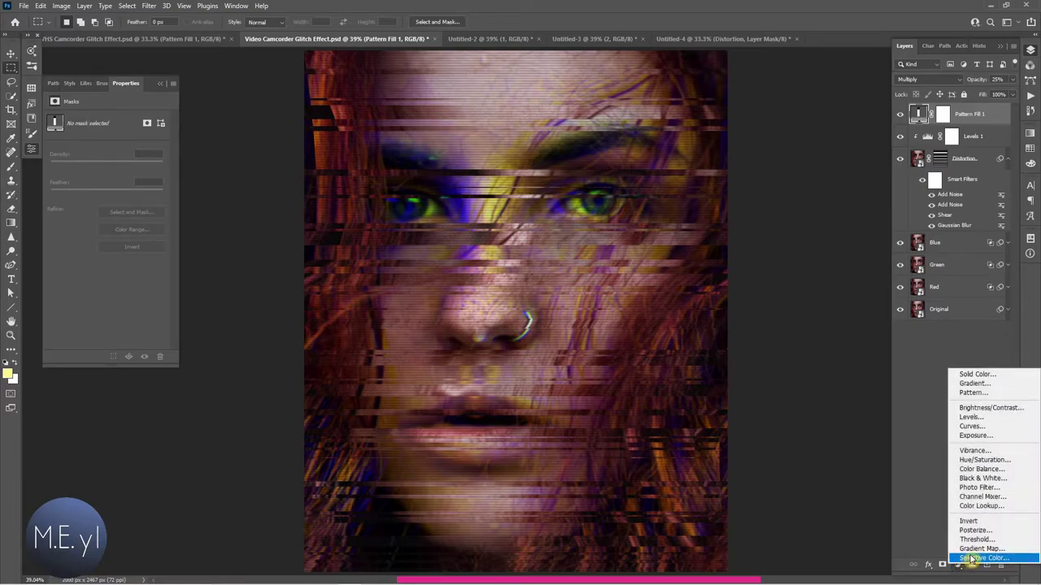
click(972, 558)
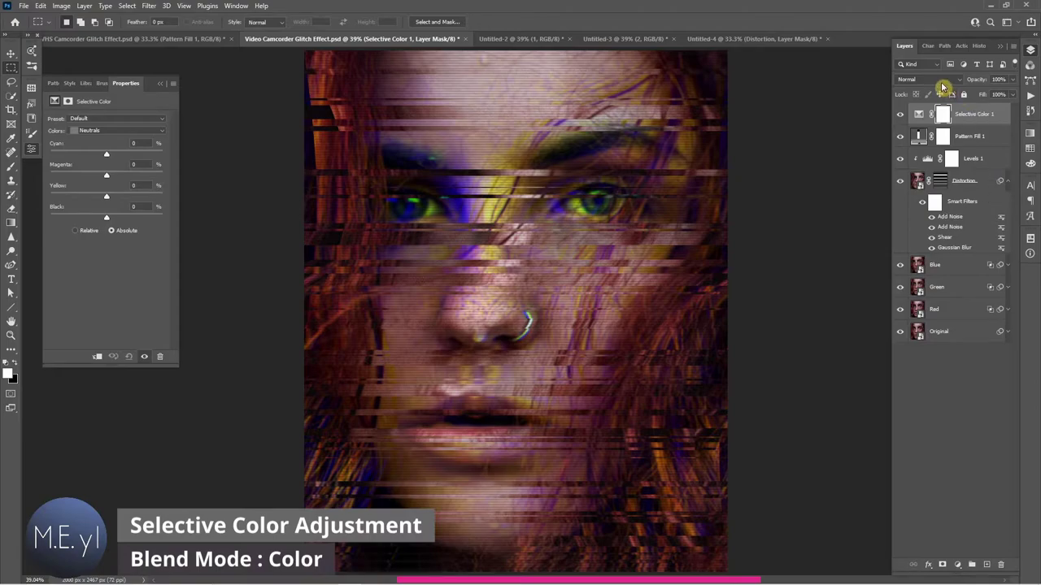
click(941, 80)
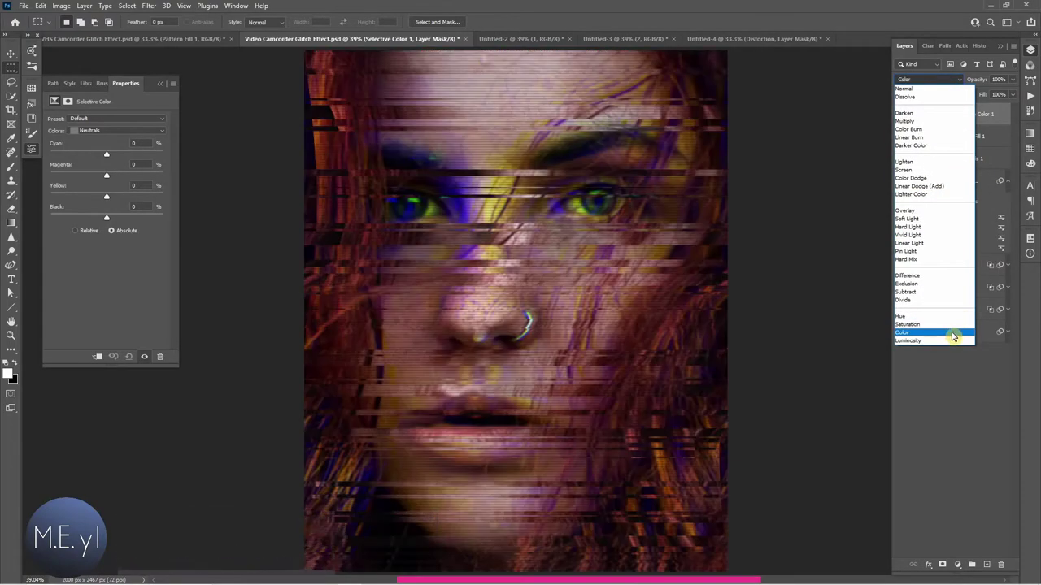
click(953, 335)
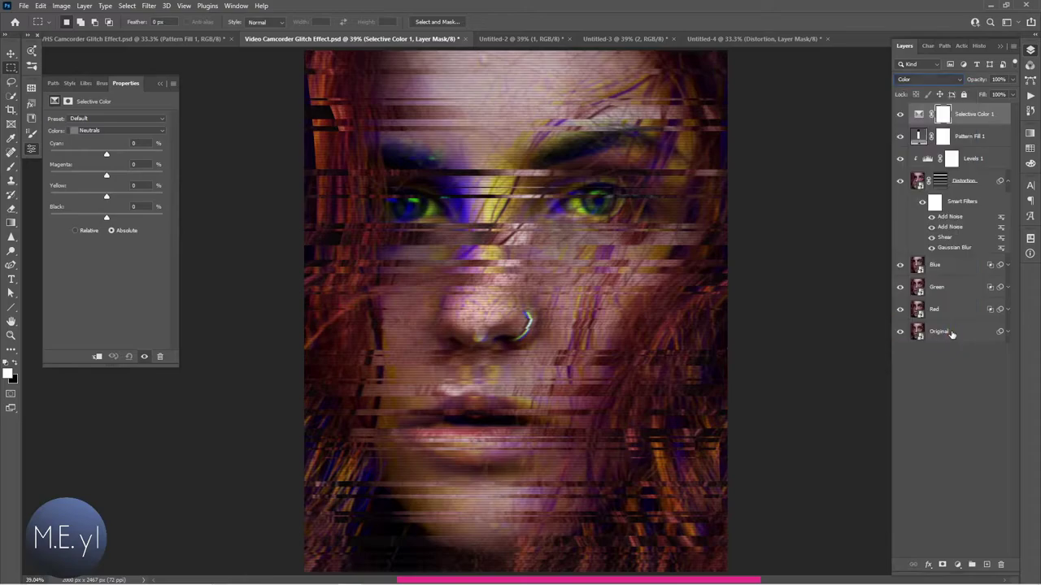
Rename the layer from 'Selective Color 1' to 'Selective Color tone'.
double_click(973, 114)
key(End)
key(BackSpace)
text(tone)
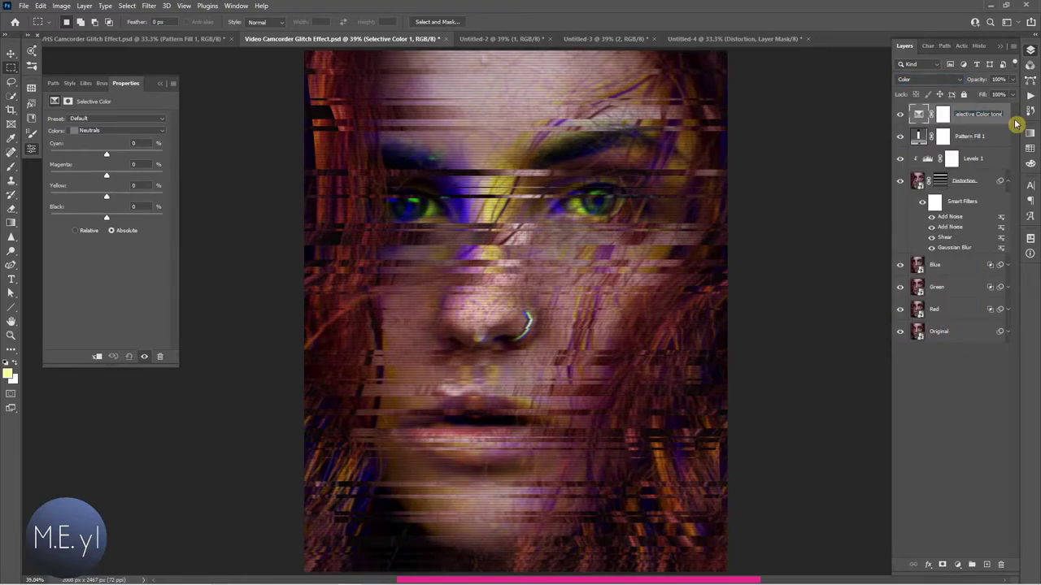
key(Return)
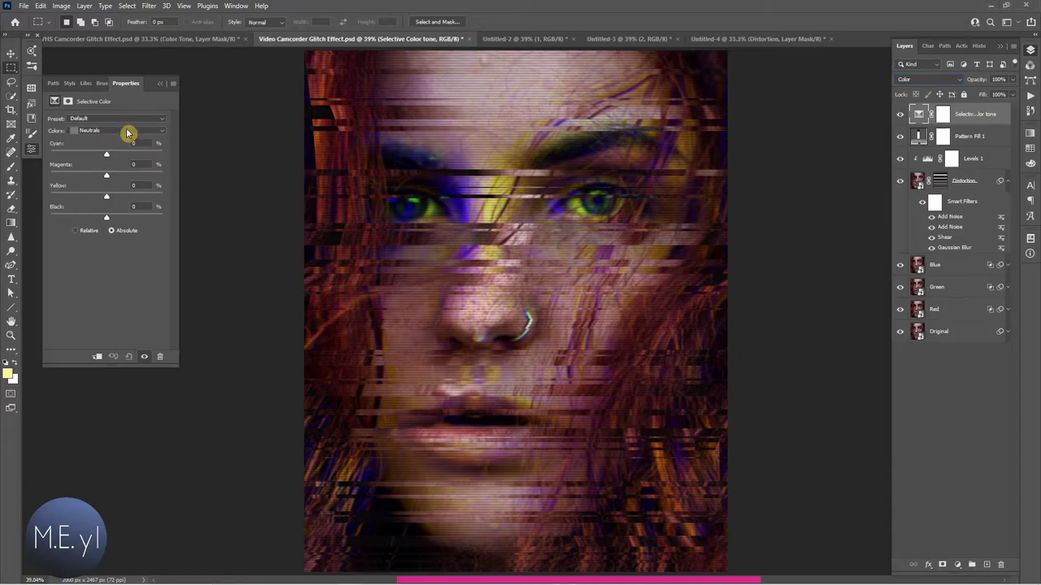
Shift the Blacks colour range to Cyan +10 and Yellow -10.
click(127, 131)
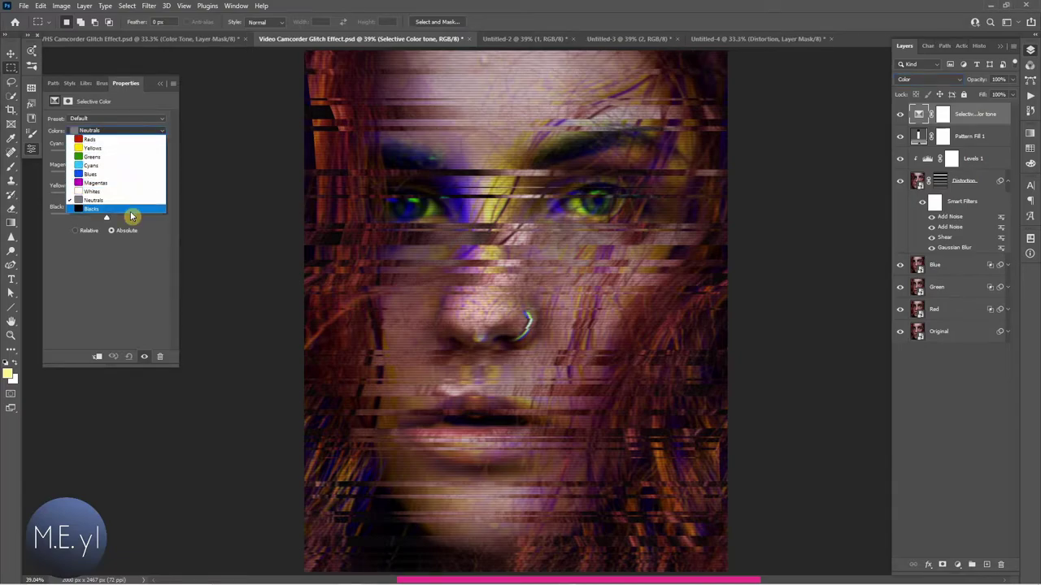
click(130, 211)
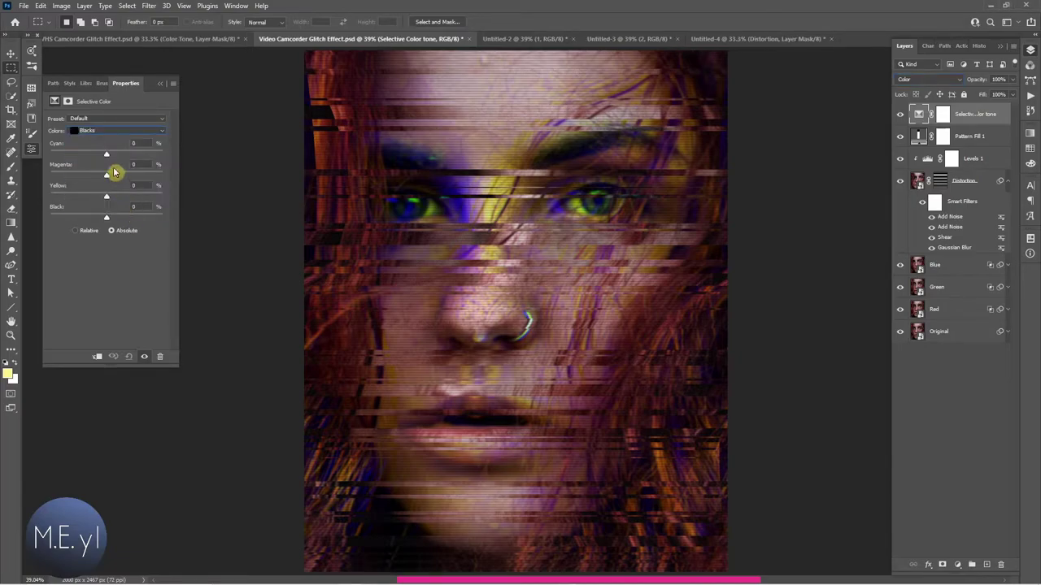
drag(109, 158, 111, 156)
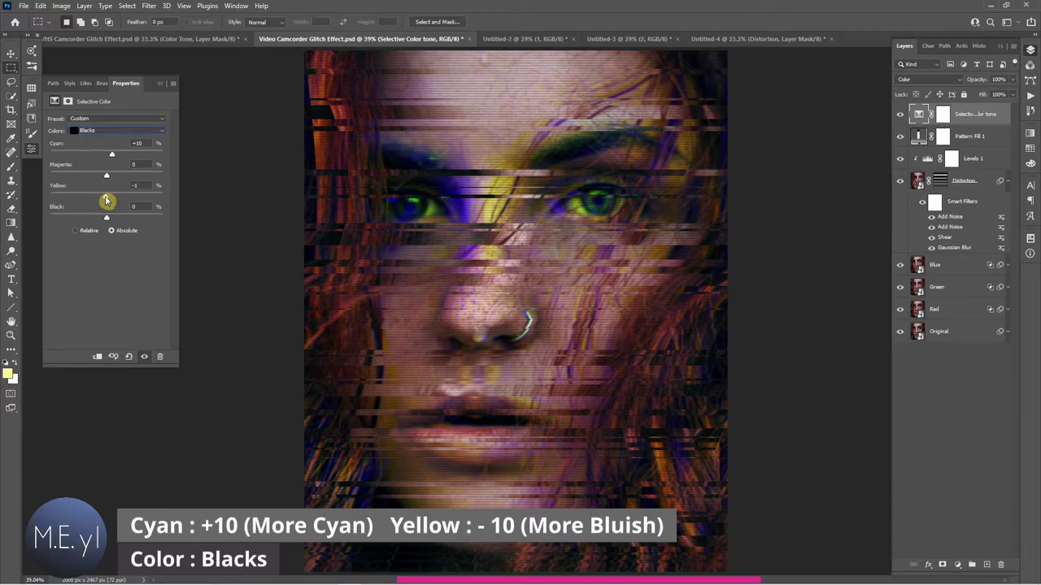
drag(105, 201, 101, 200)
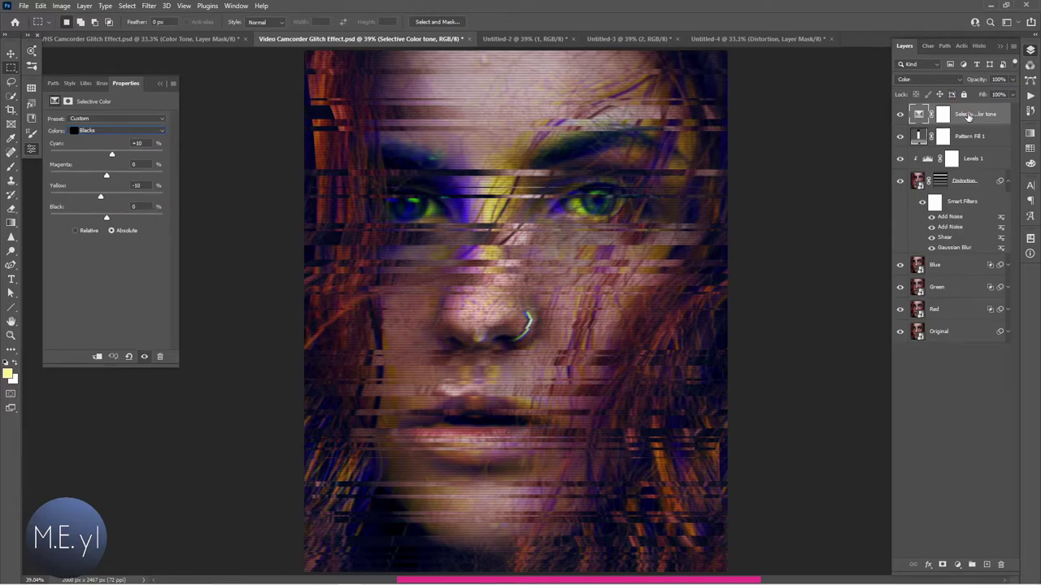
Dock the adjustment Properties panel back with the other panels.
mouse_move(153, 83)
mouse_down()
mouse_move(133, 134)
mouse_move(109, 323)
mouse_up()
drag(134, 45, 113, 43)
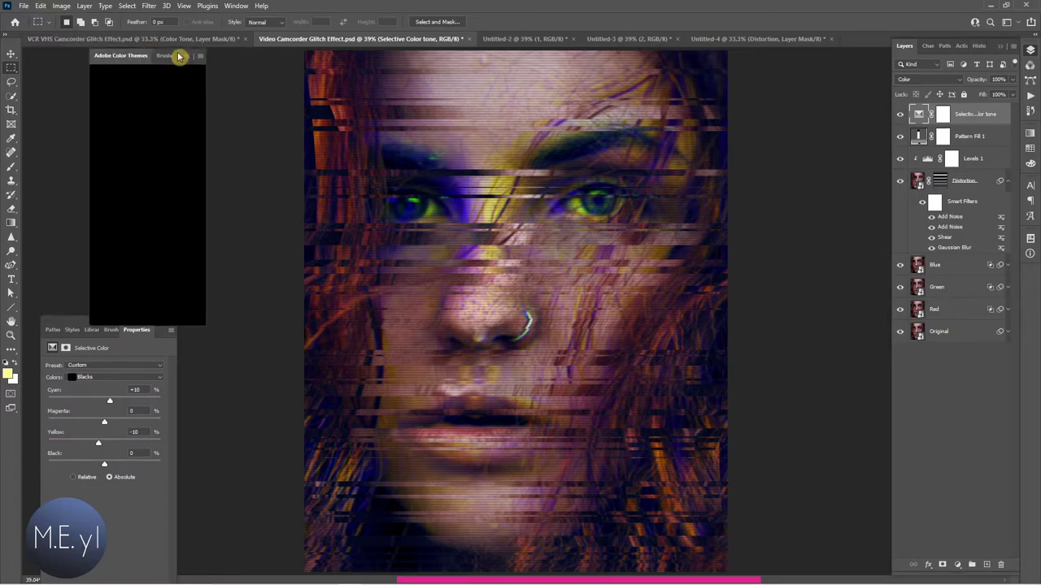
drag(140, 339, 162, 185)
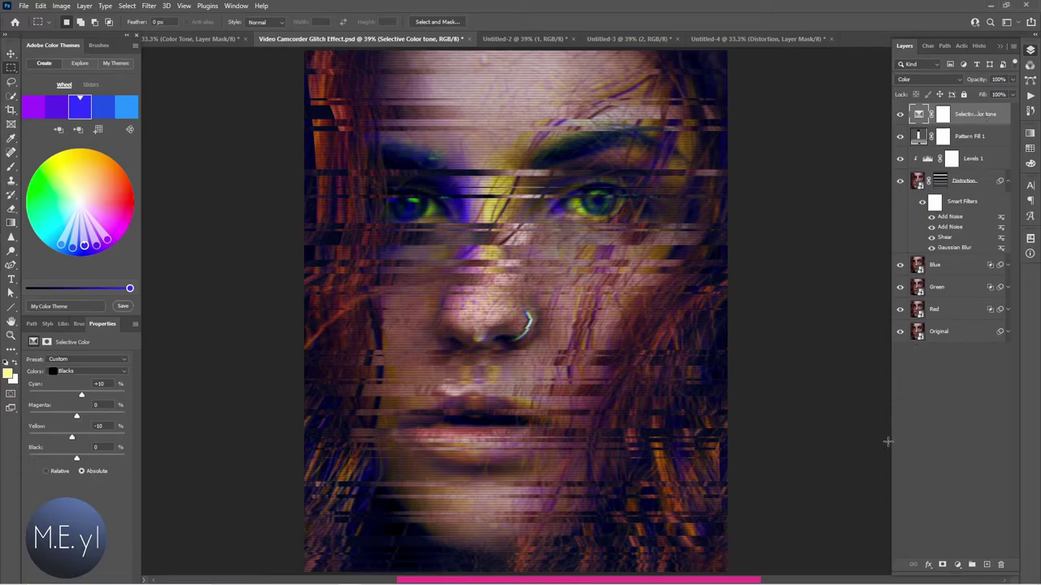
click(957, 564)
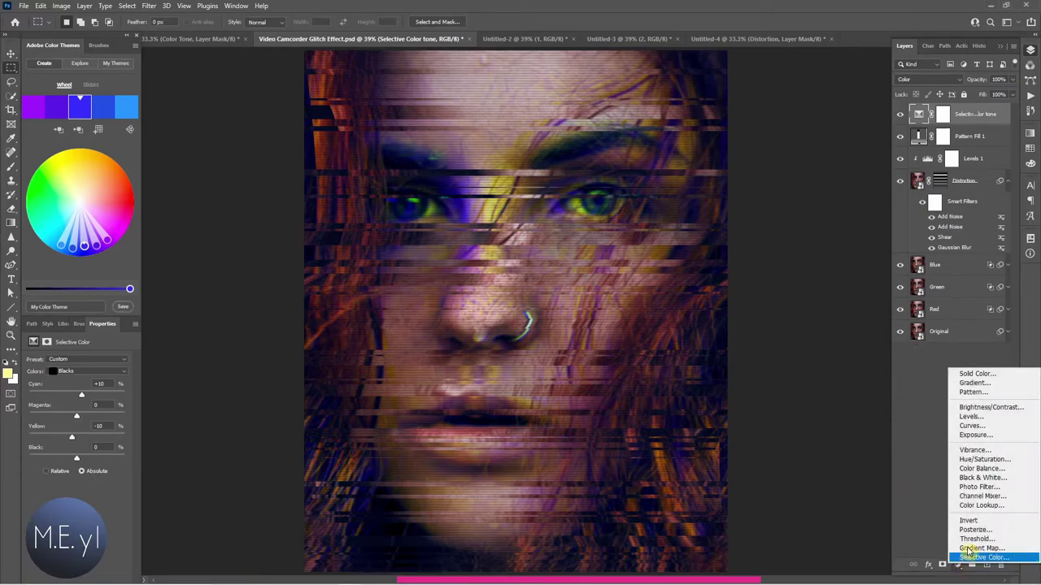
Create Levels layer 'Luminosity' in Luminosity blend mode with output levels 10 to 248.
click(989, 417)
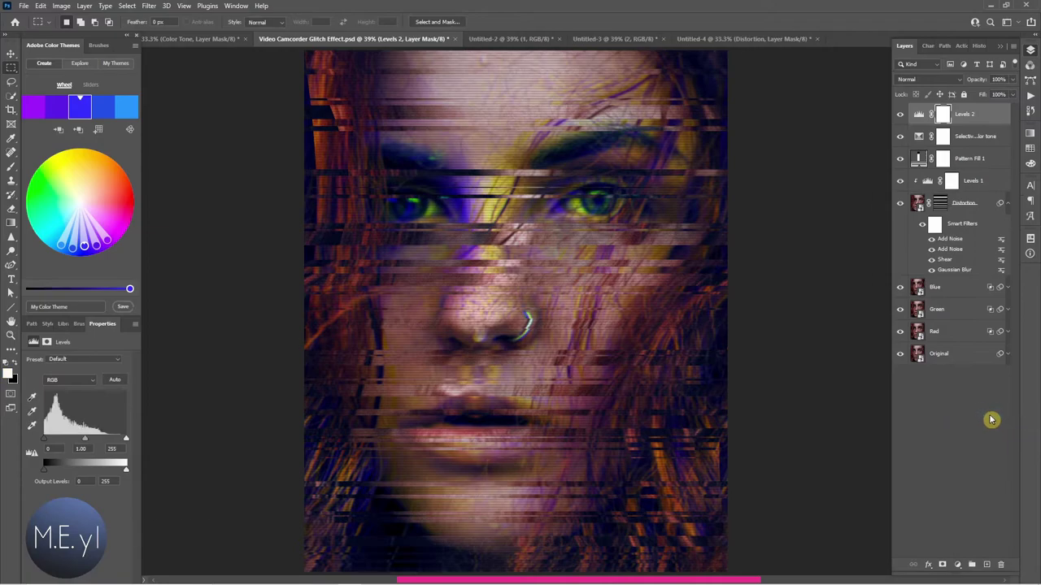
click(946, 81)
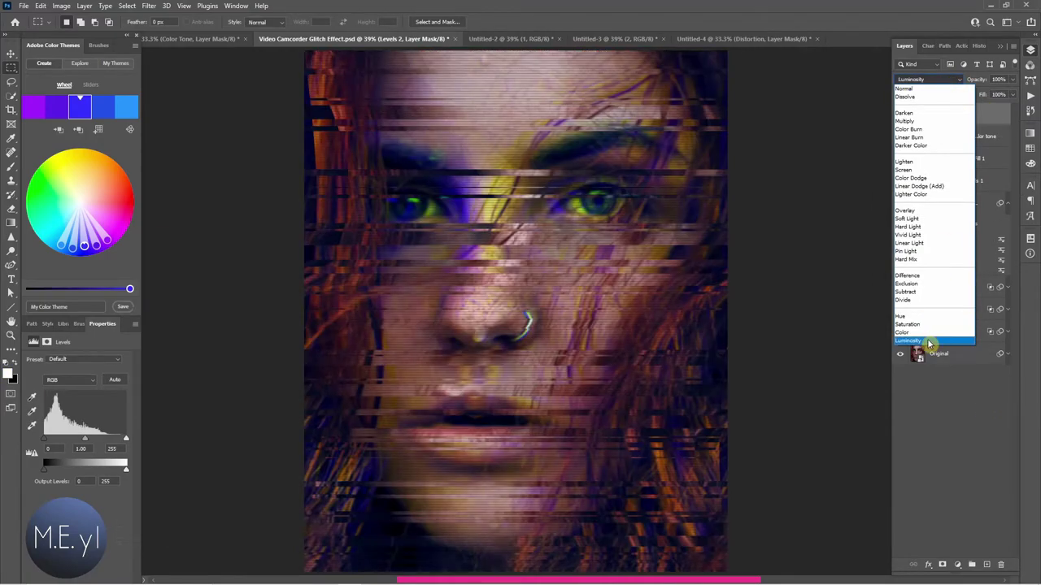
click(930, 341)
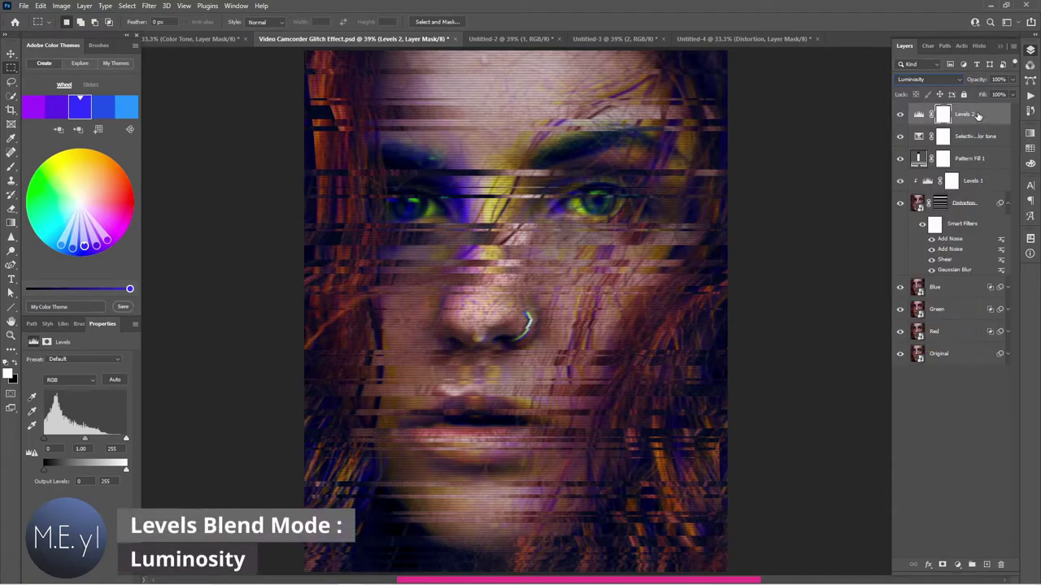
double_click(974, 114)
text(Lumin)
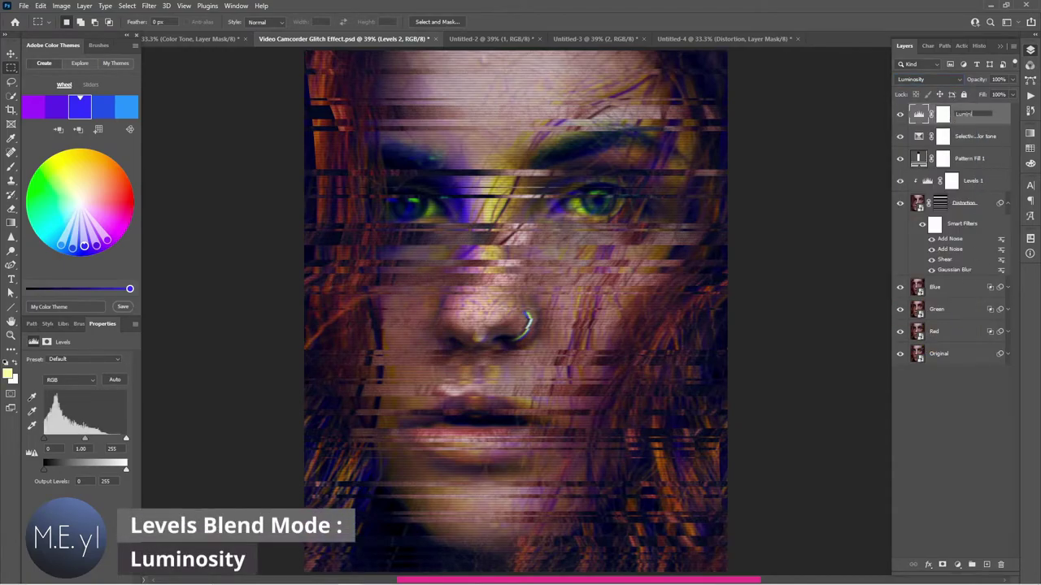
text(osity)
key(Return)
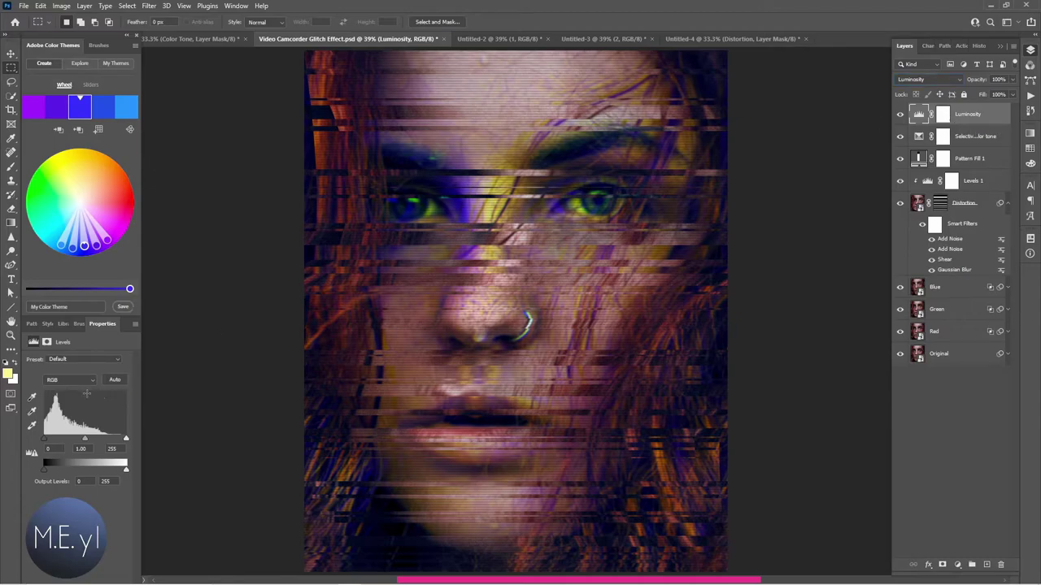
drag(45, 470, 49, 471)
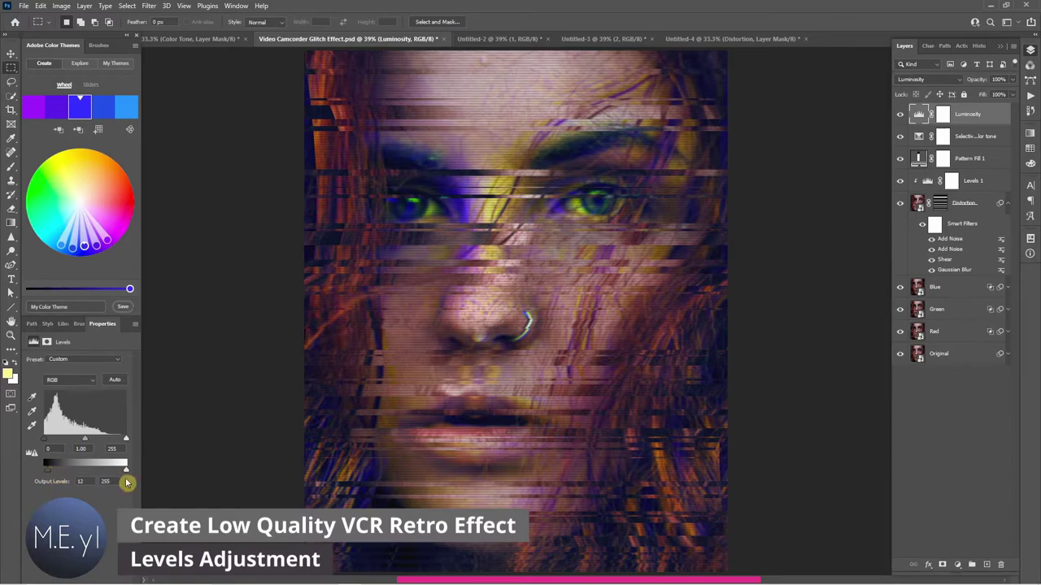
drag(126, 470, 125, 471)
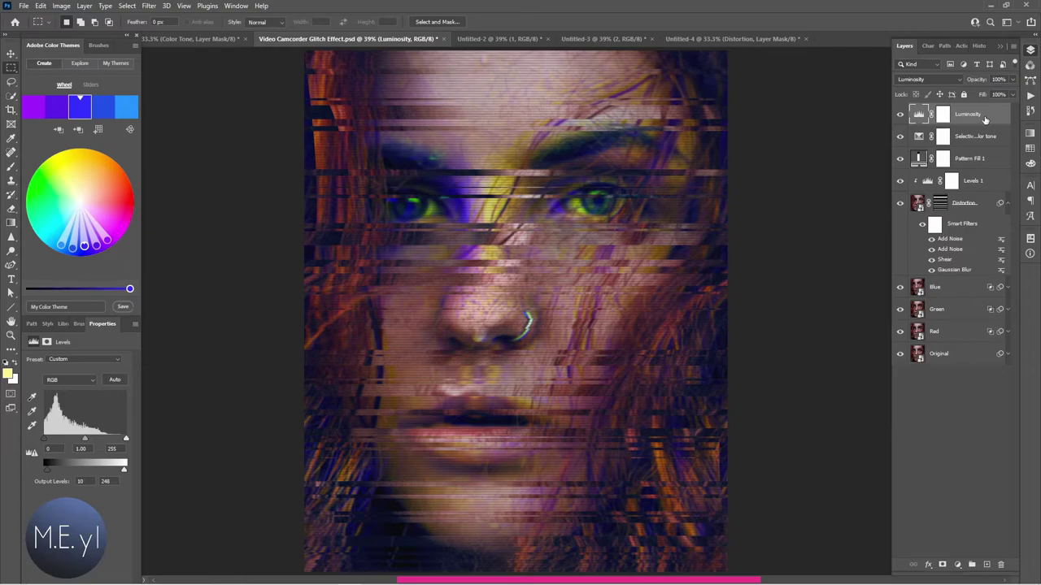
Create a new Layer 1 and fill it with solid black.
key(ctrl+shift+n)
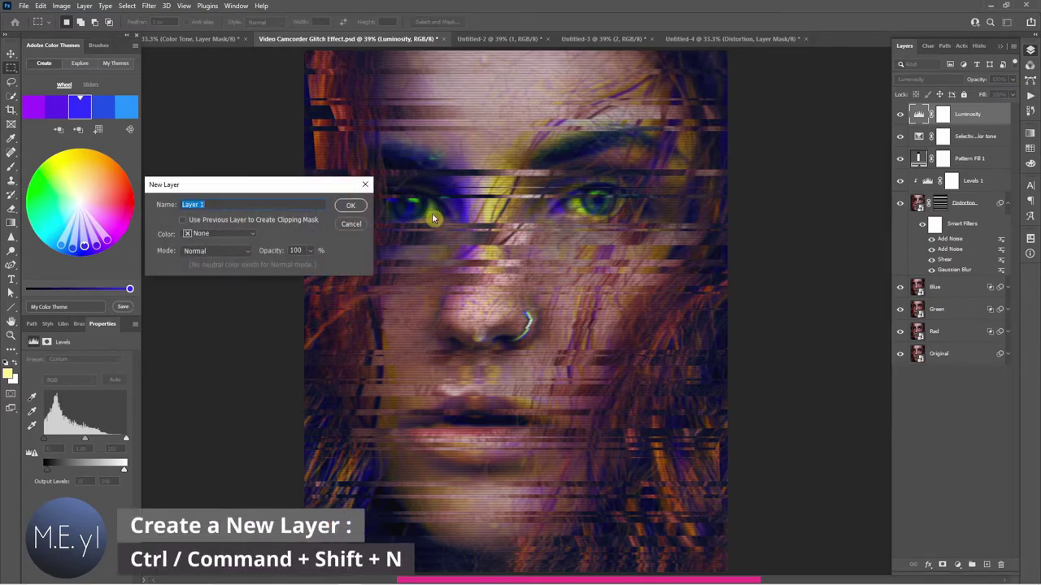
click(351, 208)
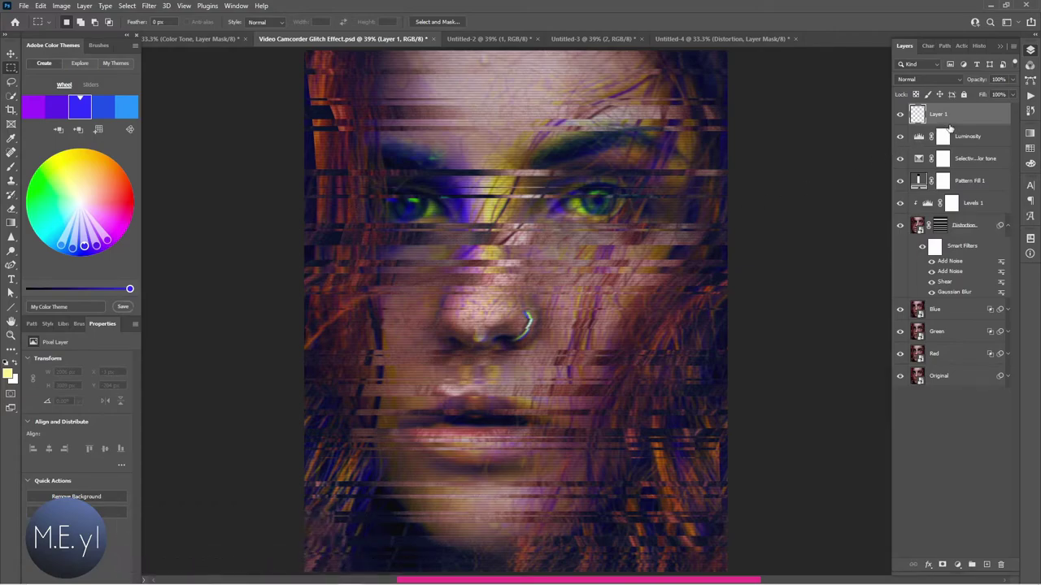
key(d)
key(alt+Delete)
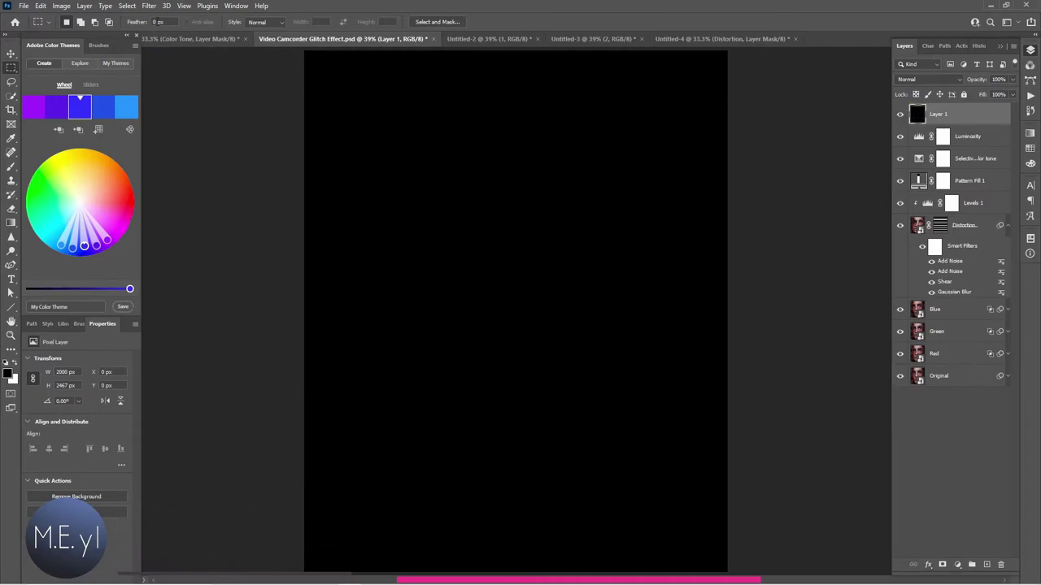
Apply coloured Add Noise at 400%, Uniform, and rename the layer Noise.
click(149, 6)
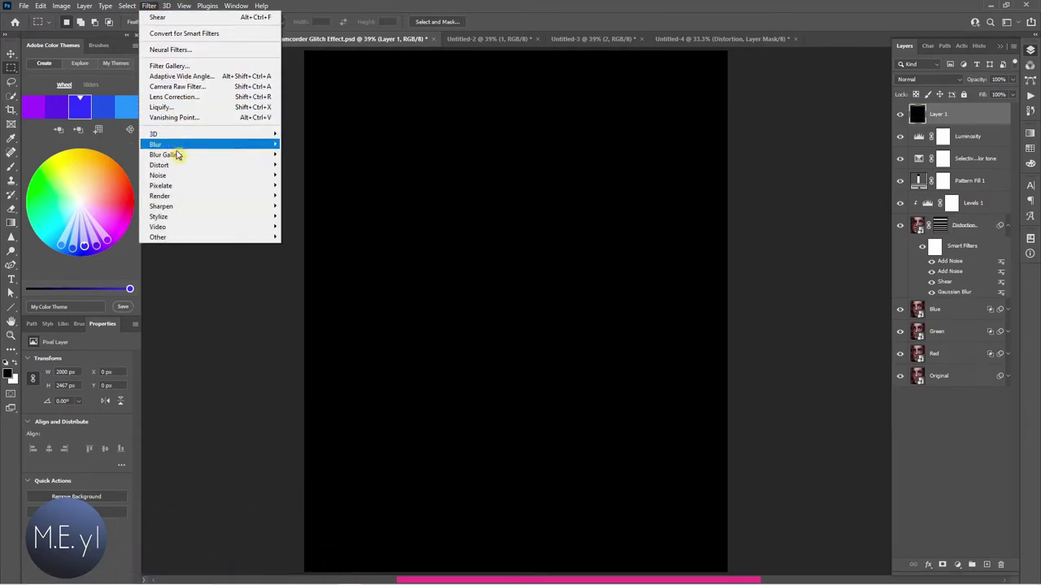
mouse_move(157, 176)
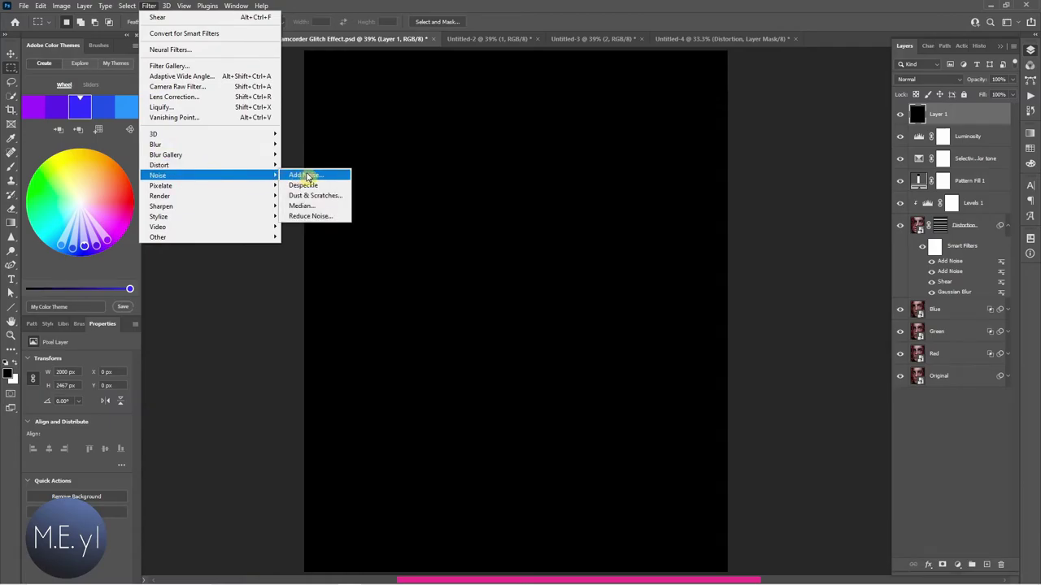
click(308, 177)
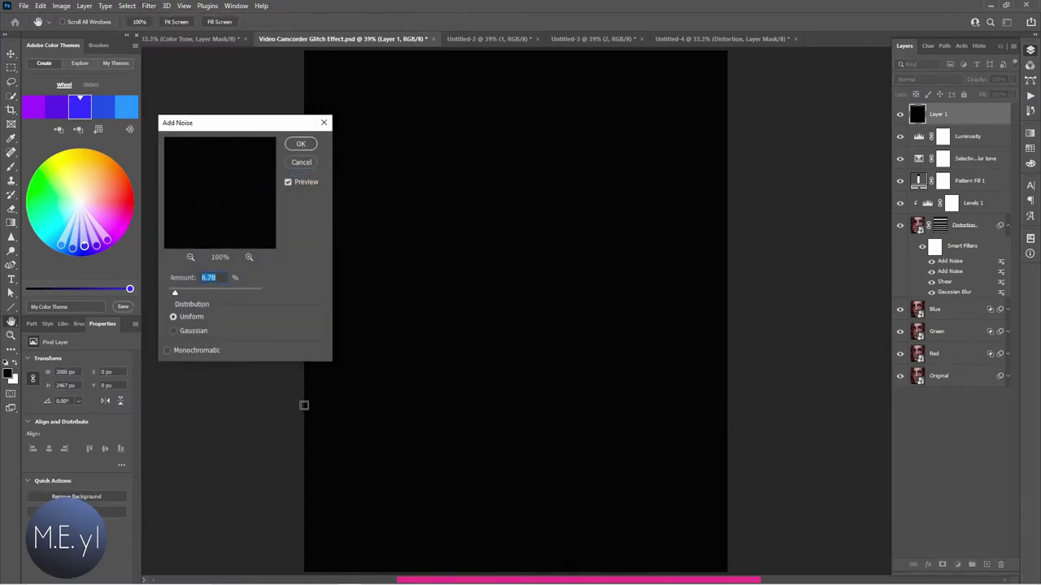
click(168, 350)
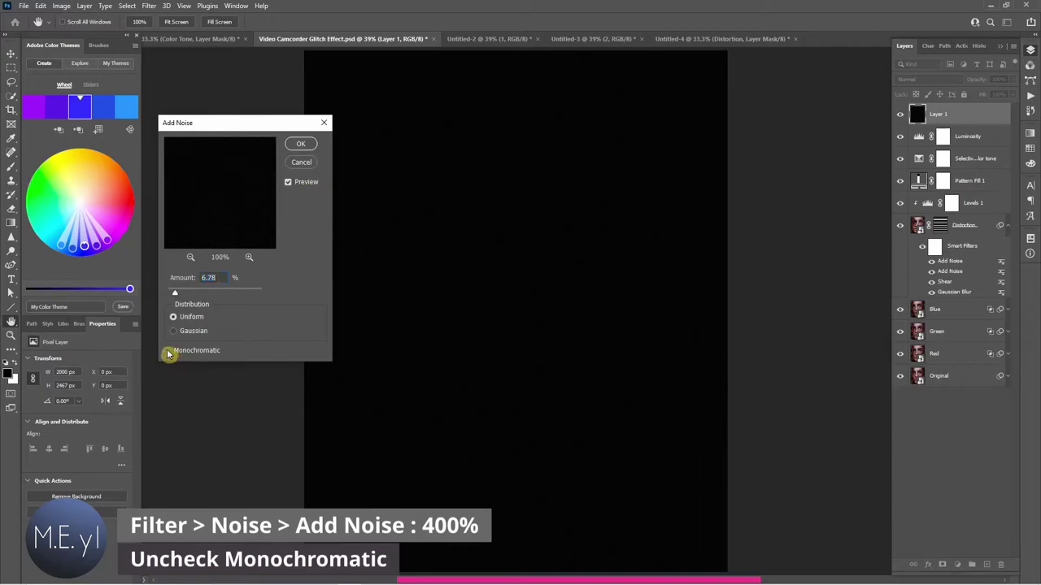
click(168, 351)
drag(174, 293, 261, 292)
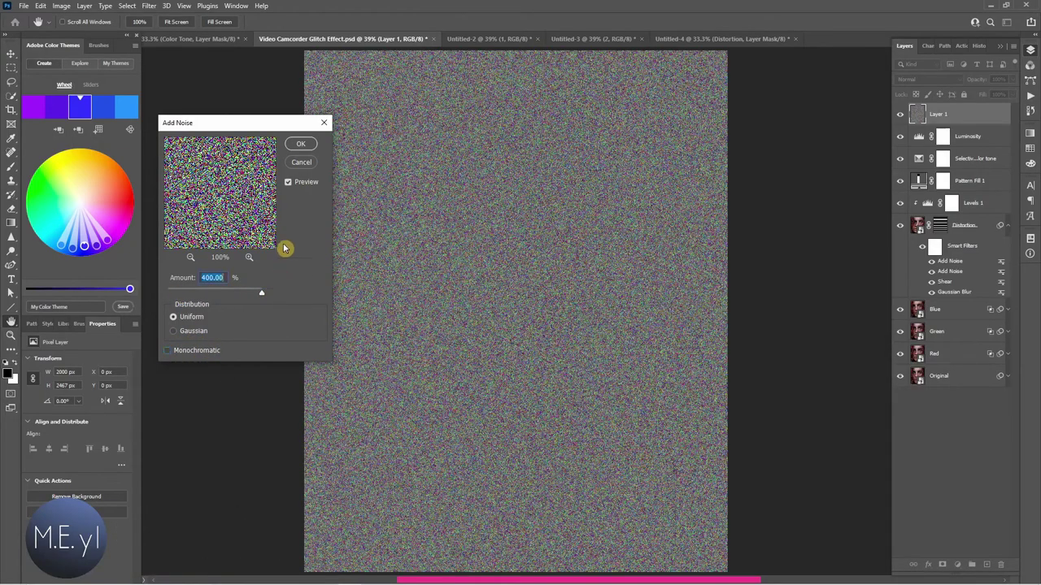
click(317, 144)
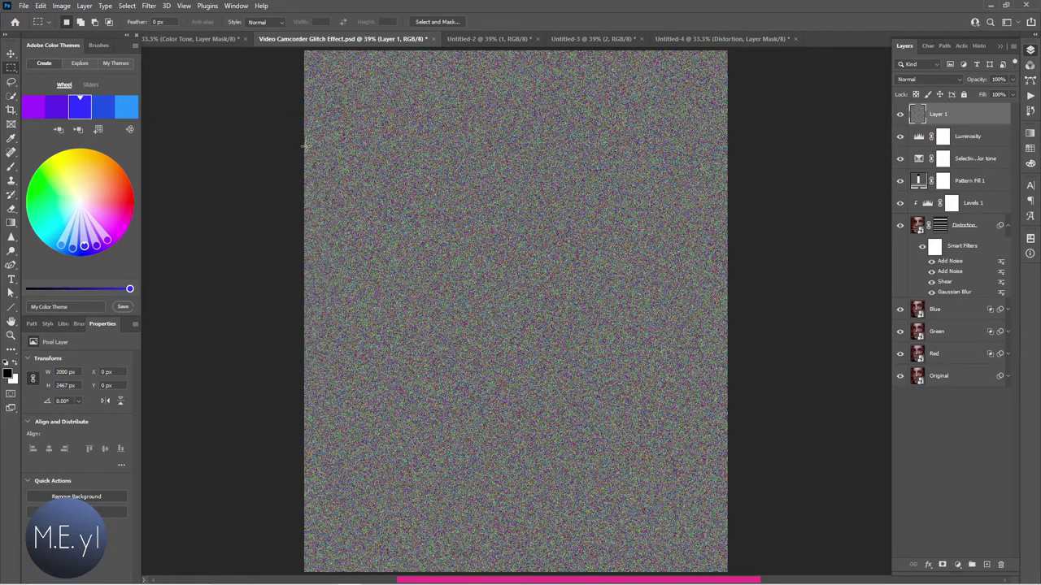
double_click(942, 113)
text(Noise)
key(Return)
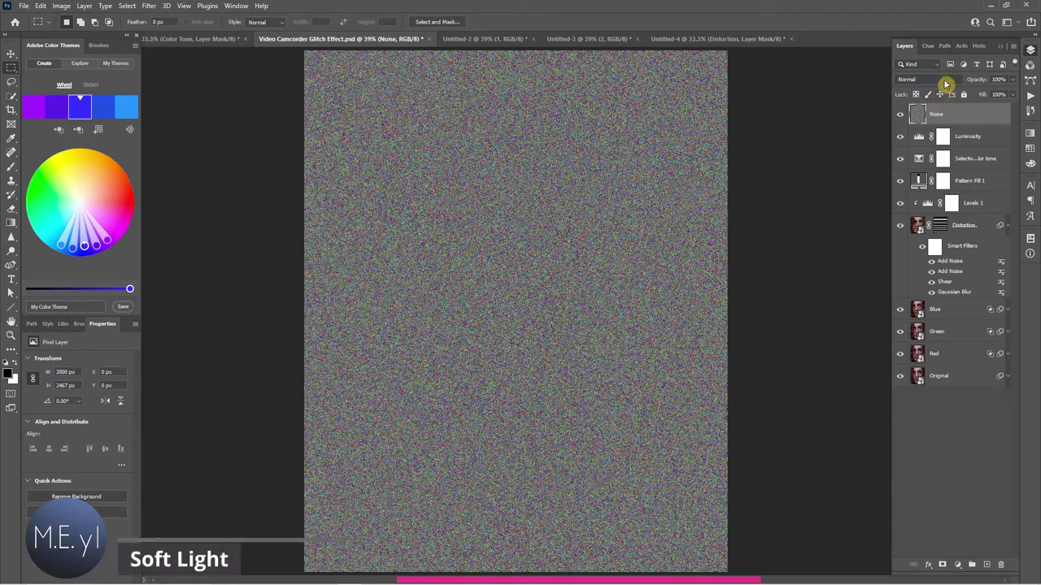
click(948, 84)
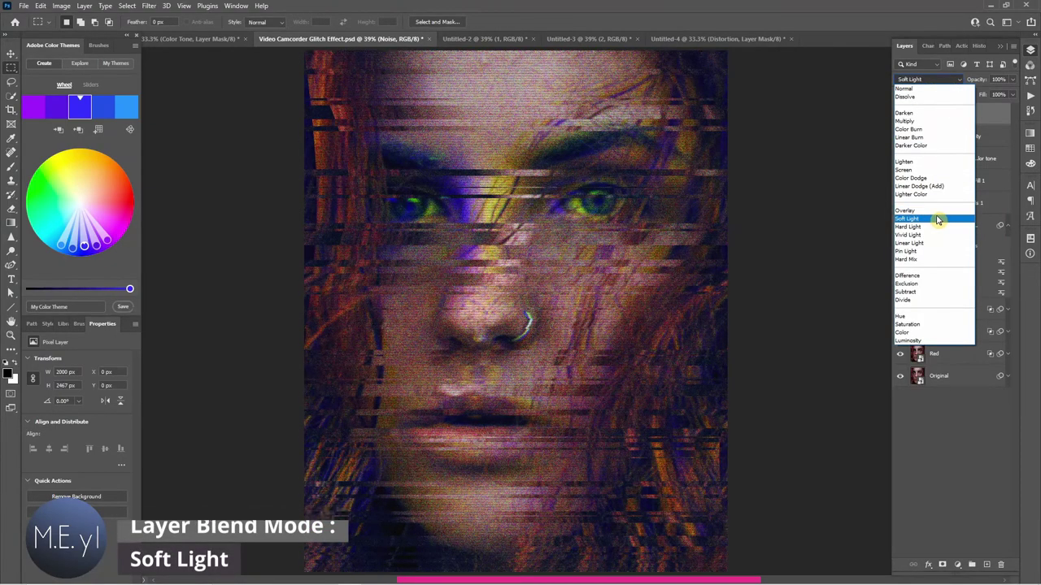
click(936, 219)
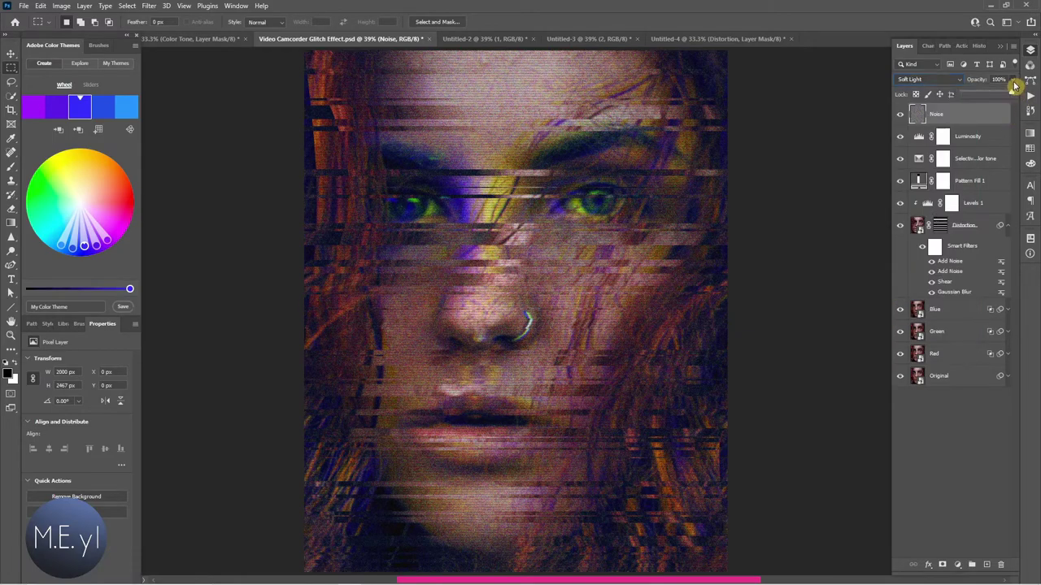
drag(1015, 86, 973, 102)
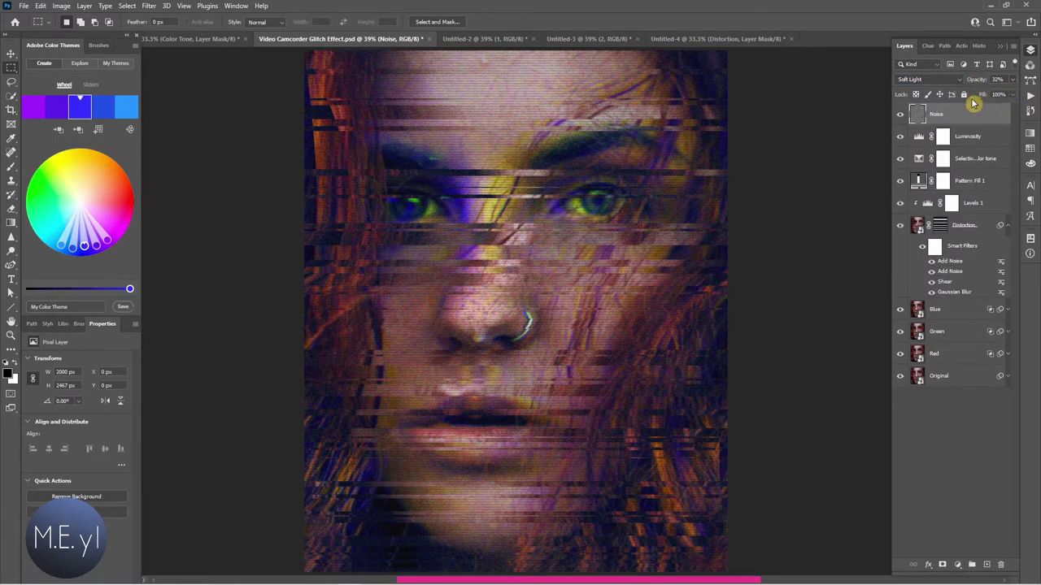
click(900, 115)
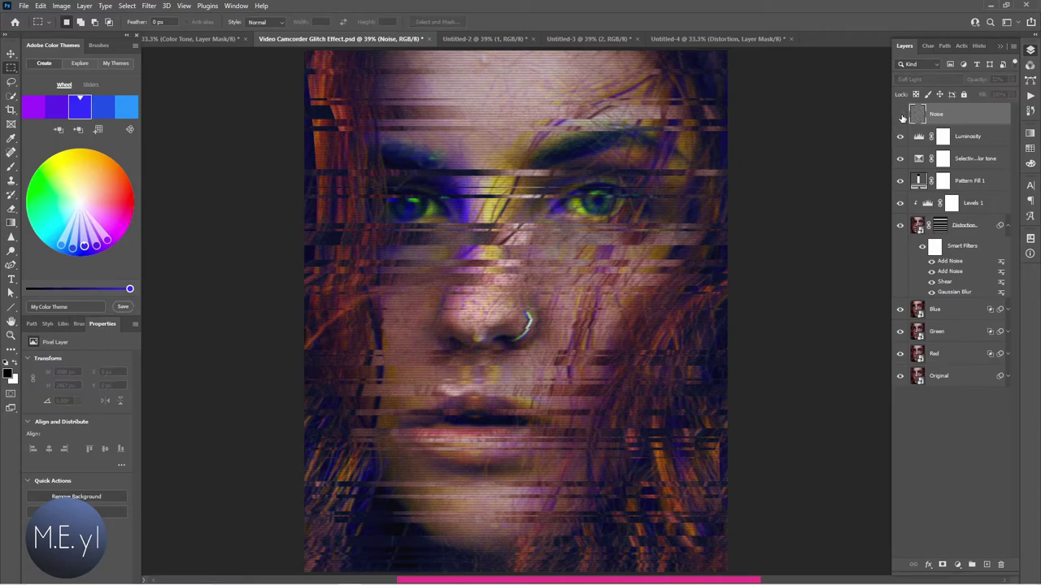
click(900, 117)
scroll(577, 231, up, 5)
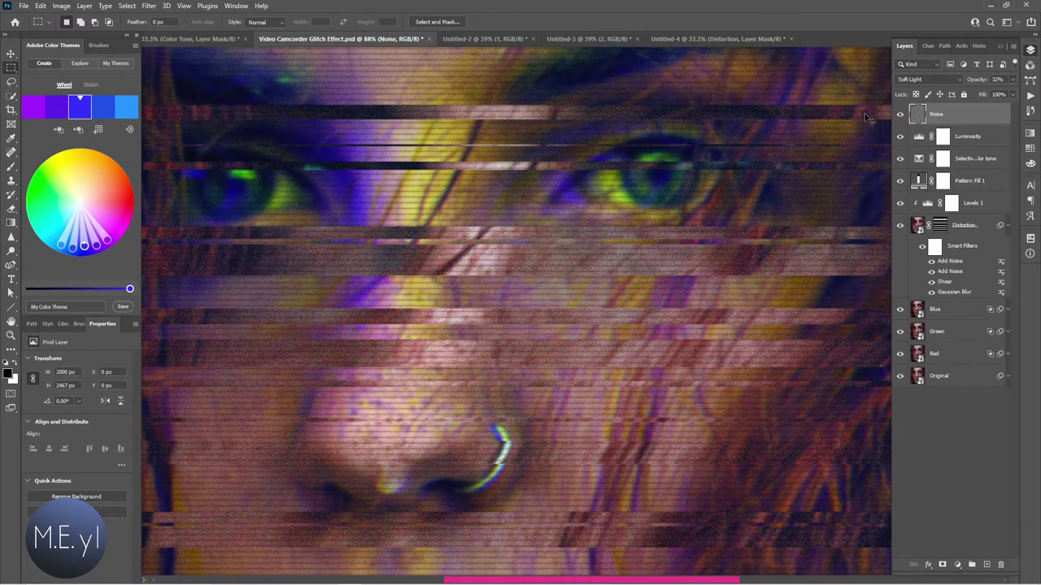
key(ctrl+0)
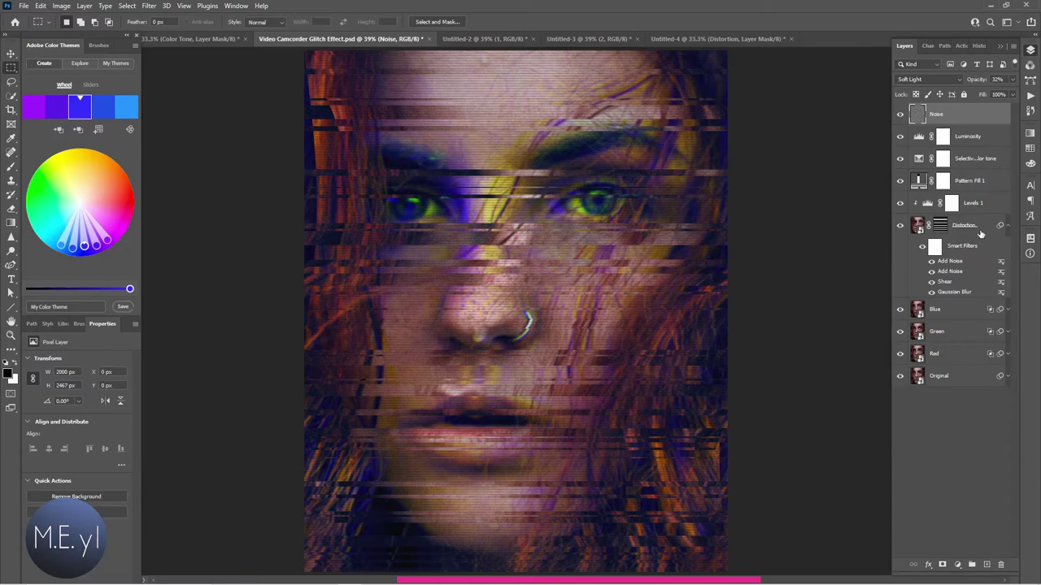
Open the Distortion layer's Blending Options and uncheck the G and B channels.
click(916, 225)
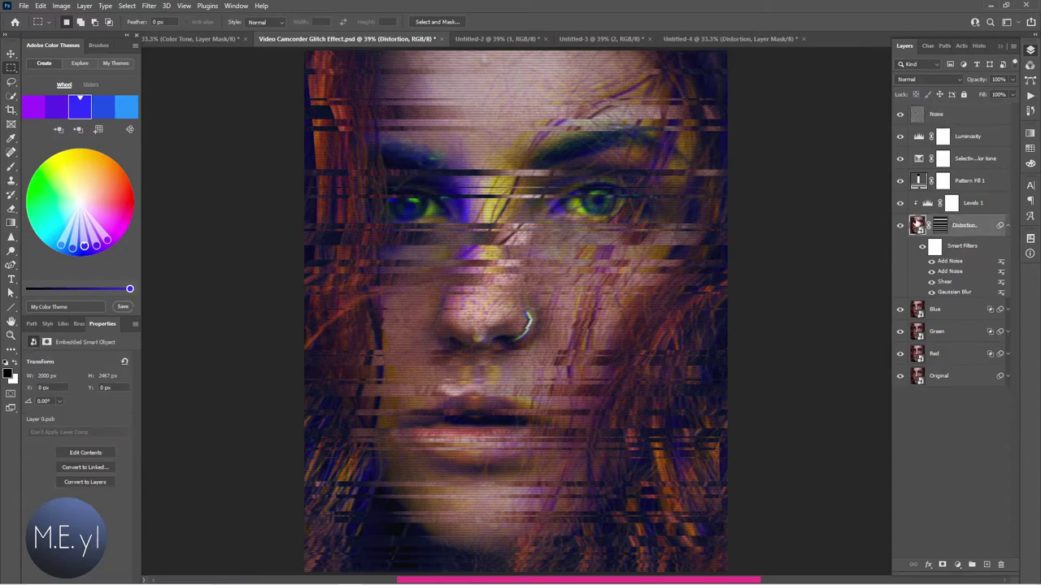
right_click(990, 225)
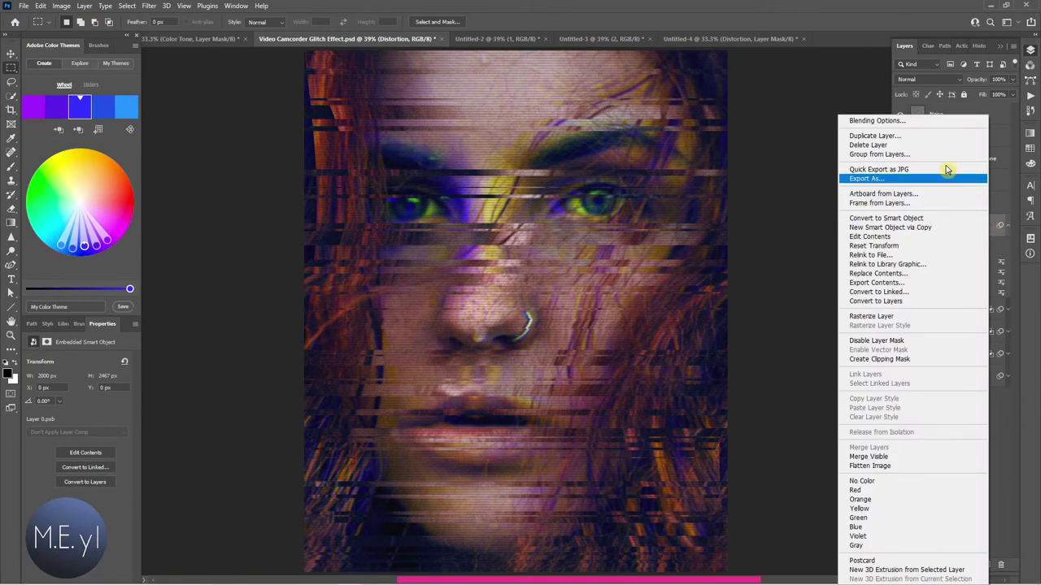
click(934, 120)
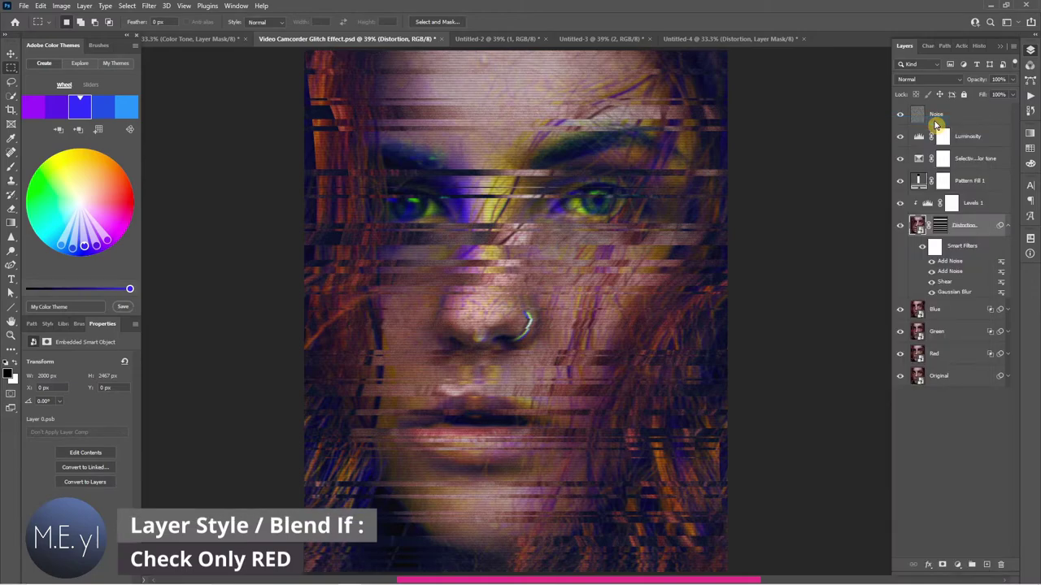
click(225, 152)
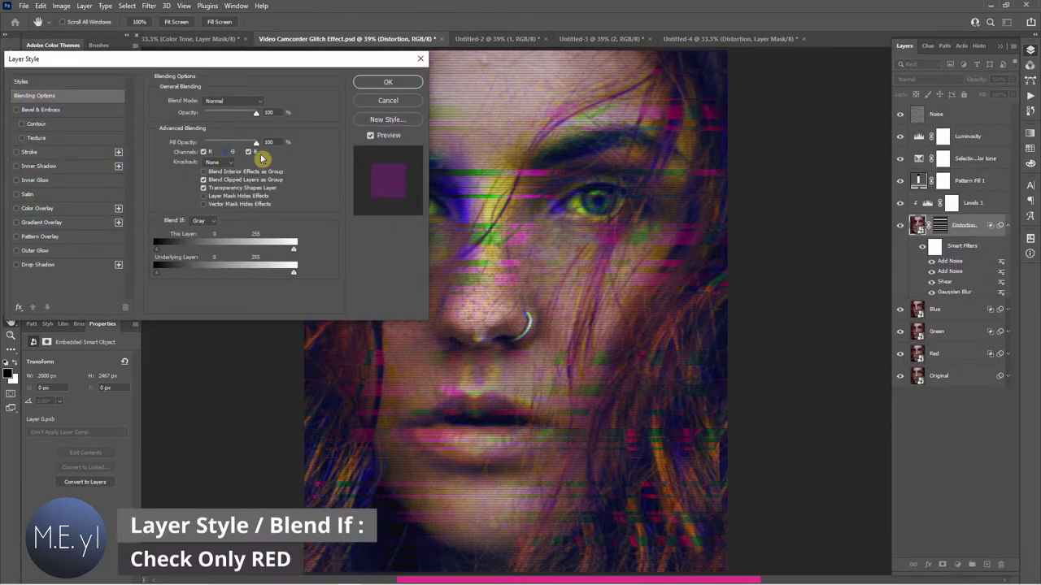
click(248, 152)
drag(336, 71, 230, 74)
Compare channel combinations, then confirm blending with only the R channel checked.
click(102, 154)
click(146, 155)
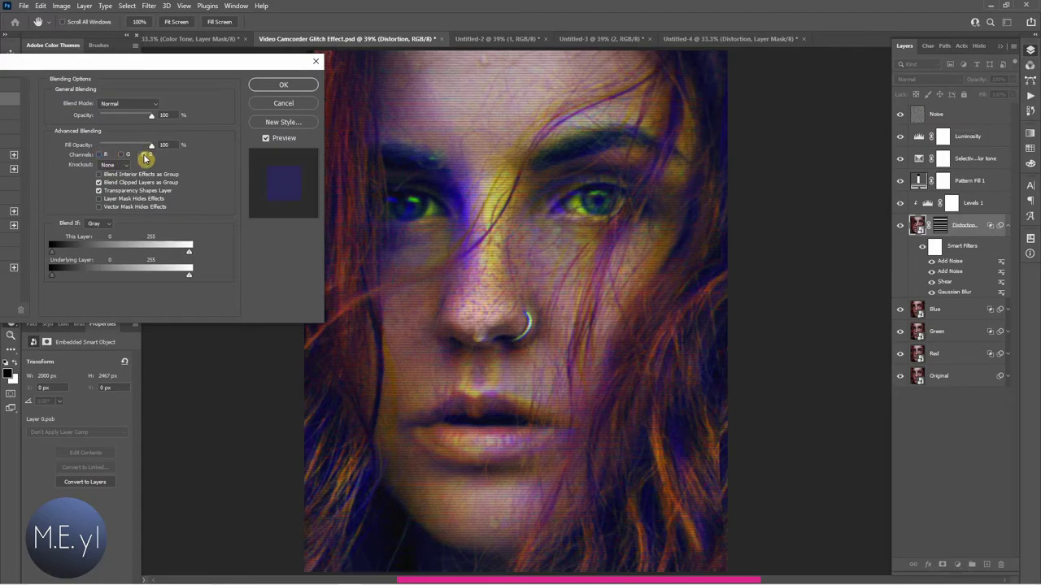
click(124, 154)
click(98, 154)
click(144, 155)
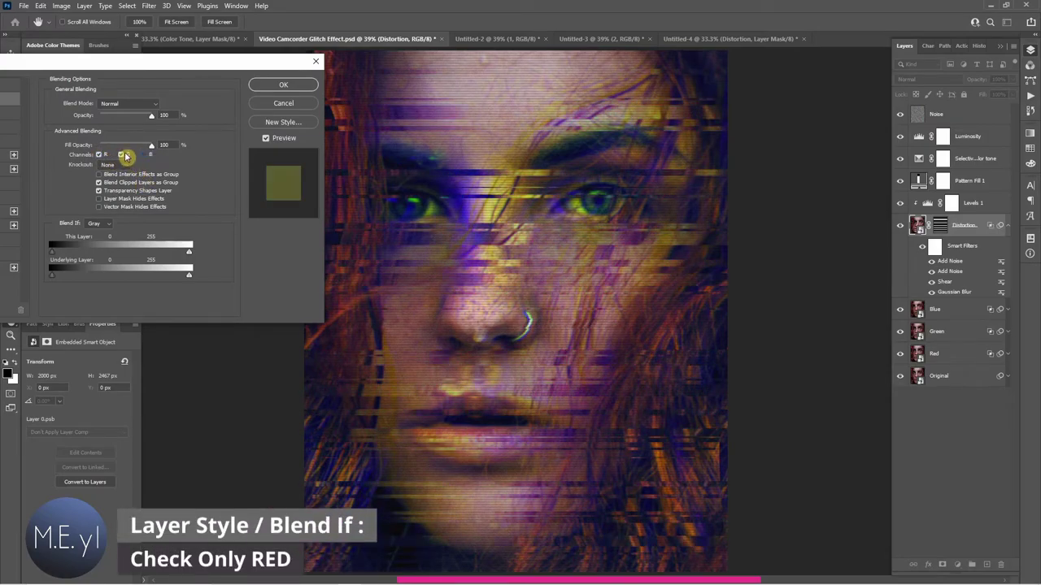
click(121, 154)
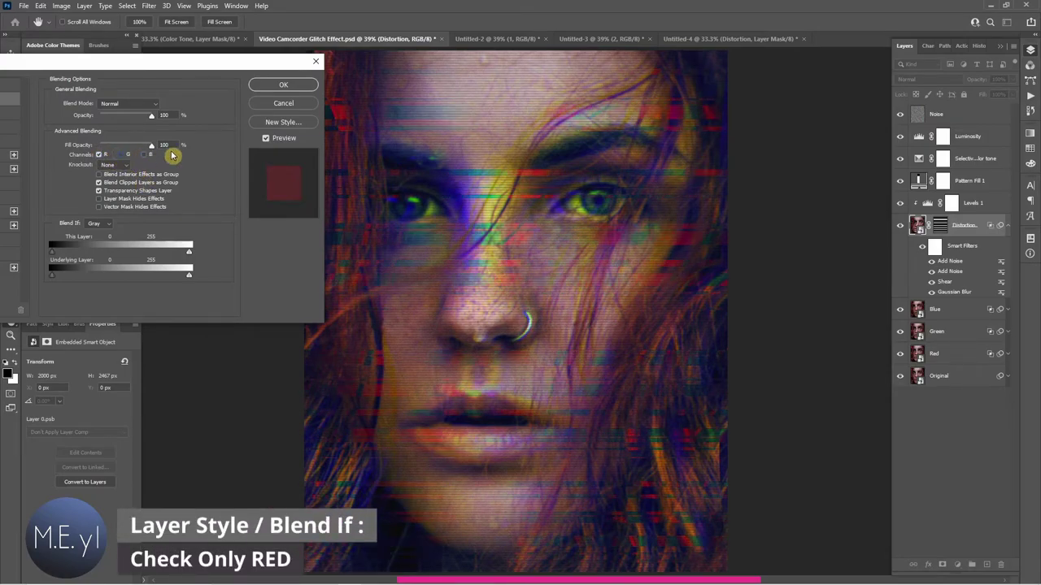
click(279, 86)
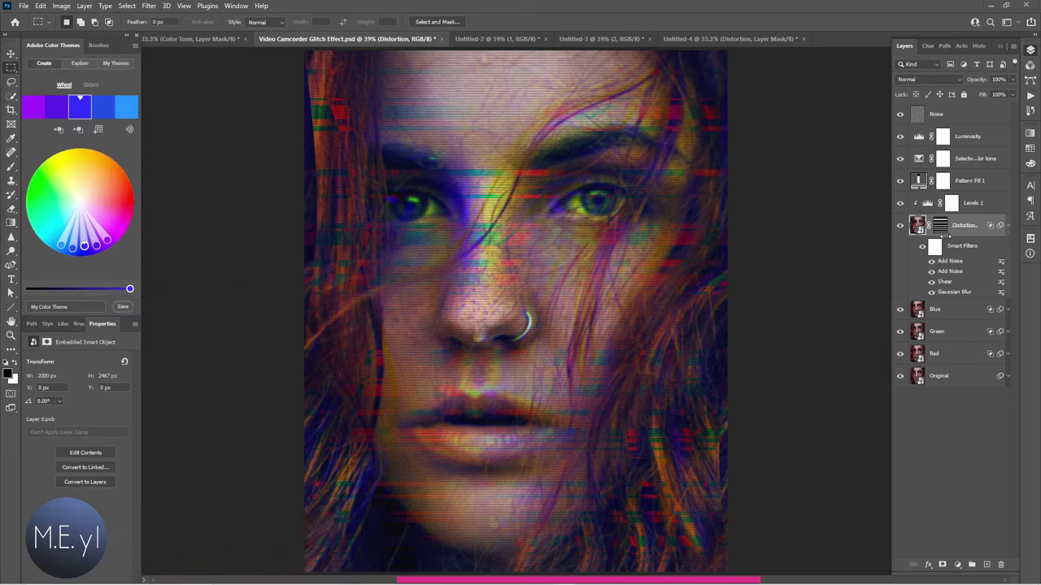
Group the Noise through Red layers into a group named 'VCR VHS Glitch Effect'.
click(900, 225)
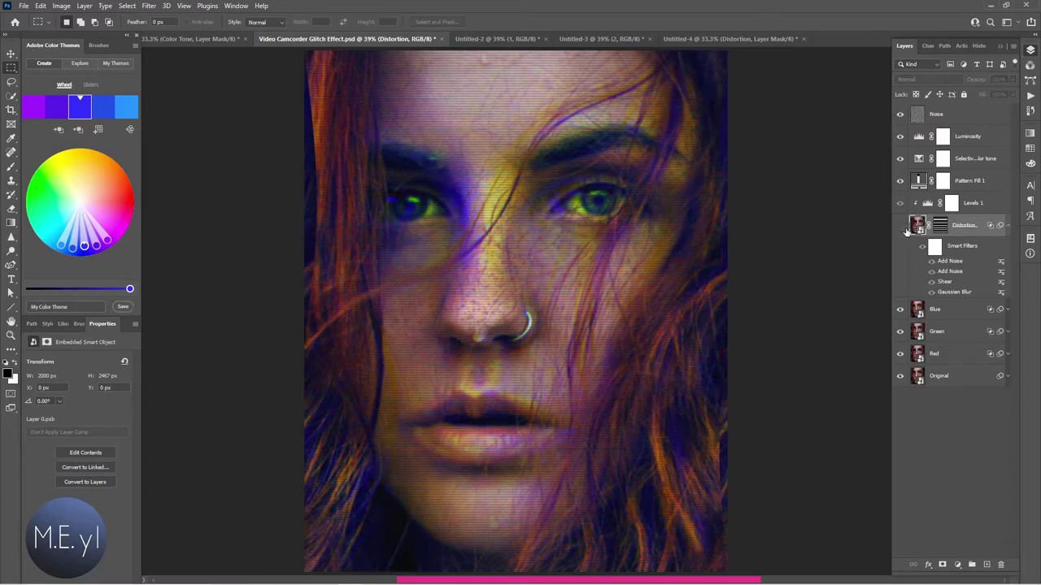
click(900, 225)
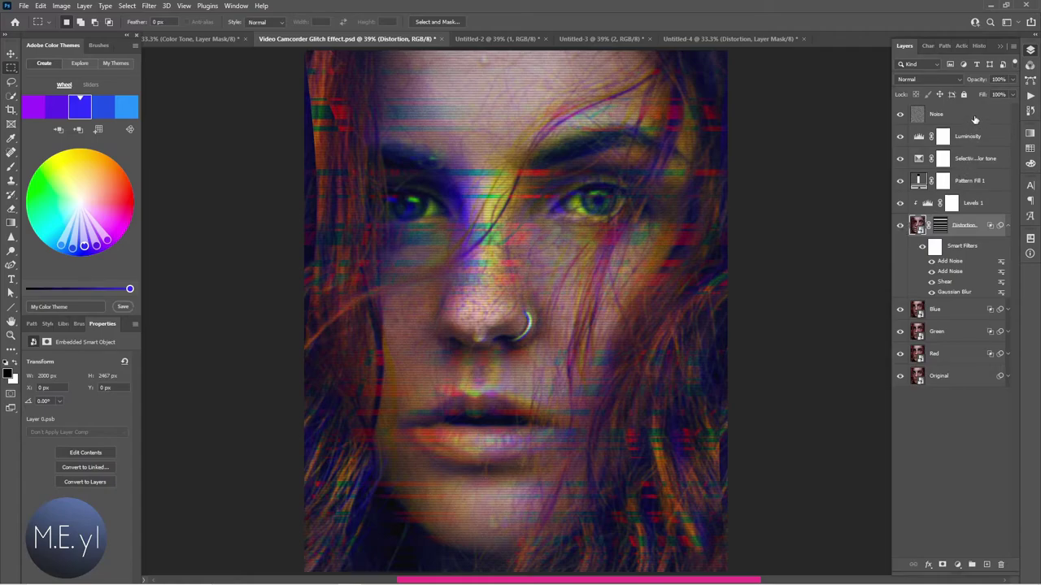
click(975, 119)
shift+click(950, 353)
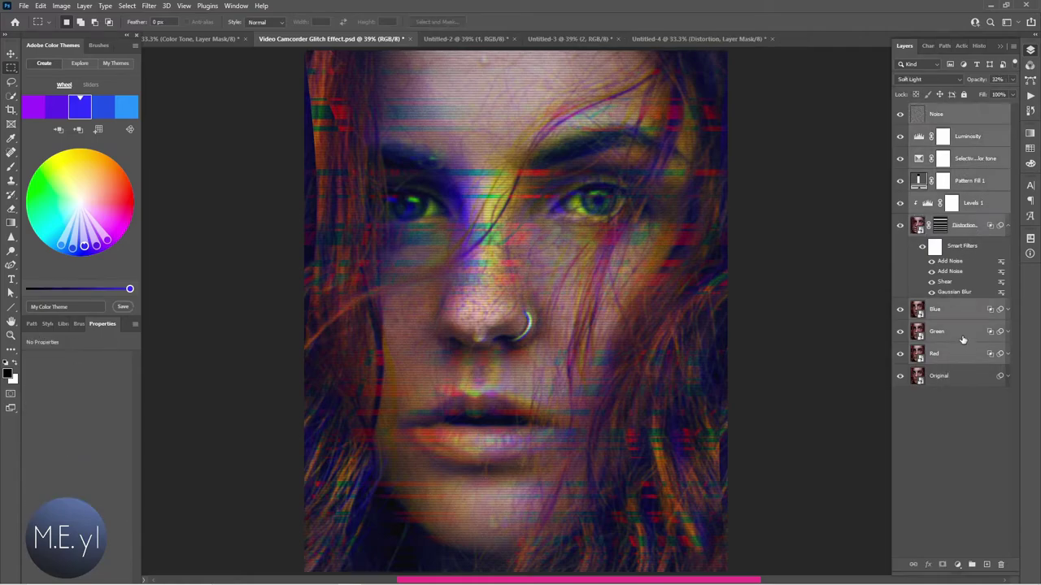
key(ctrl+g)
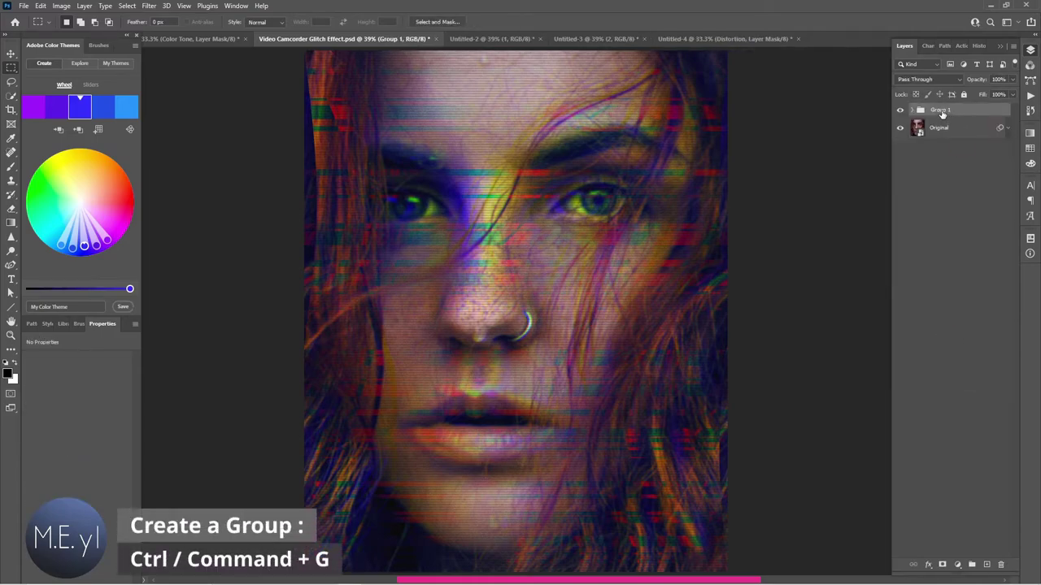
double_click(940, 111)
text(VCR VHS Glitch Effect)
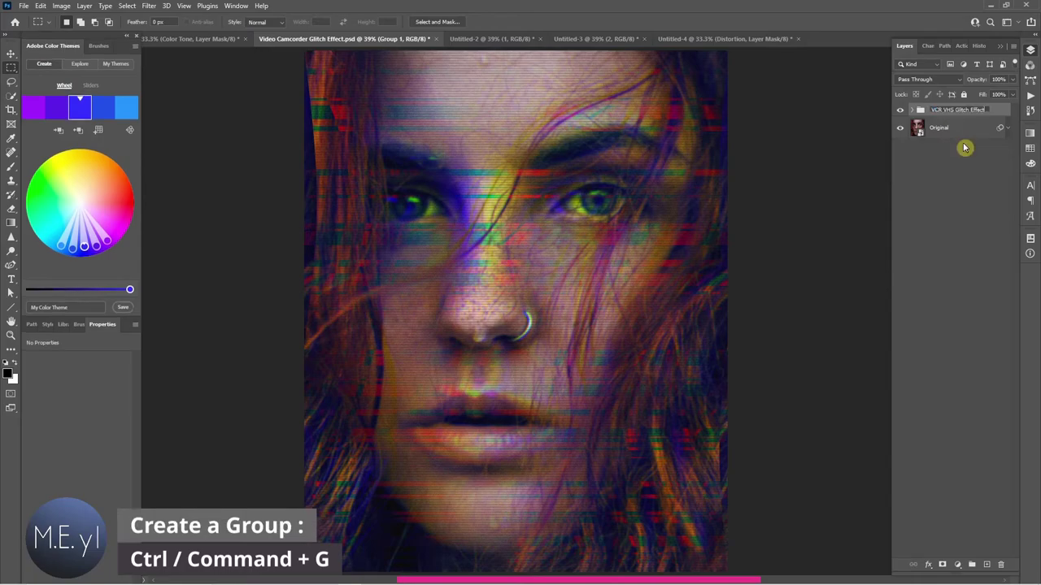
click(965, 146)
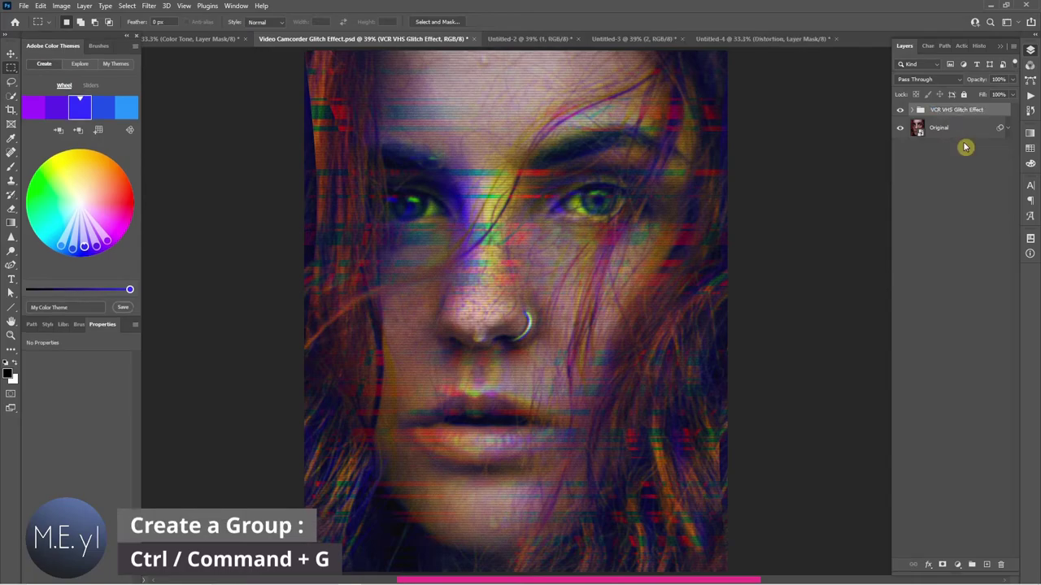
Add an empty group named 'TEXT' above it and make it visible.
click(970, 566)
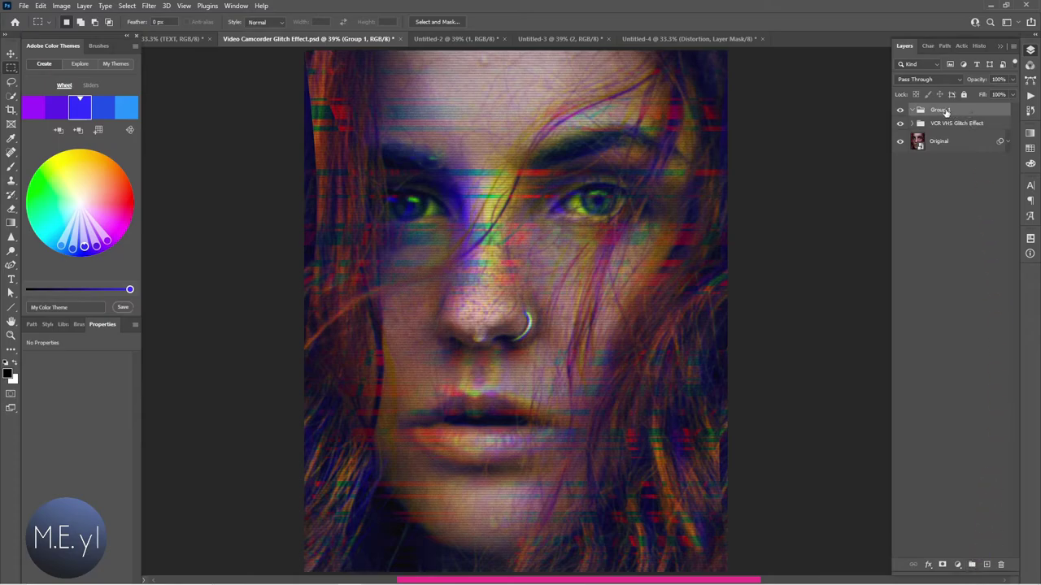
text(TEXT)
click(964, 203)
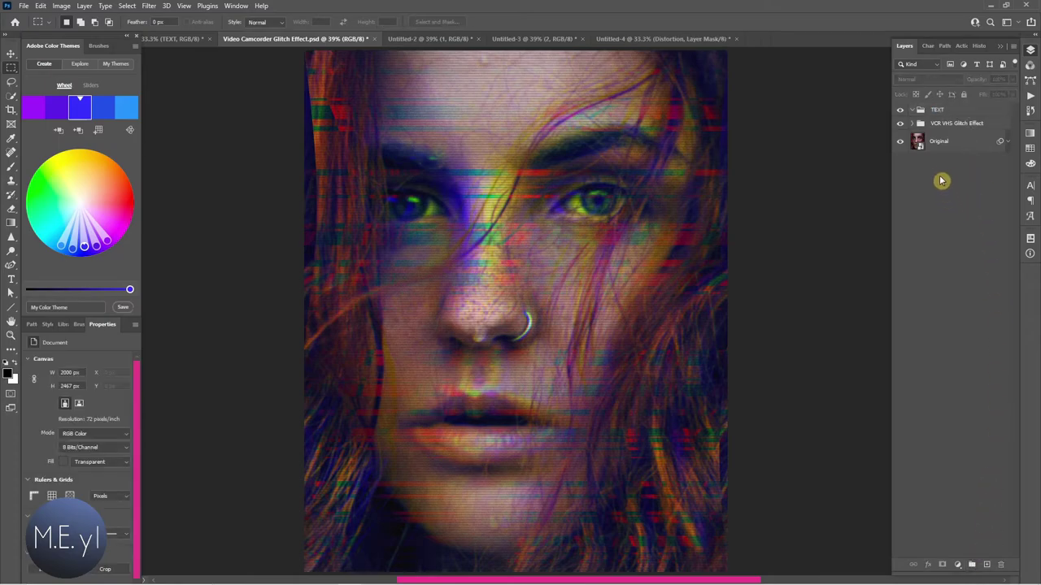
click(937, 112)
click(901, 111)
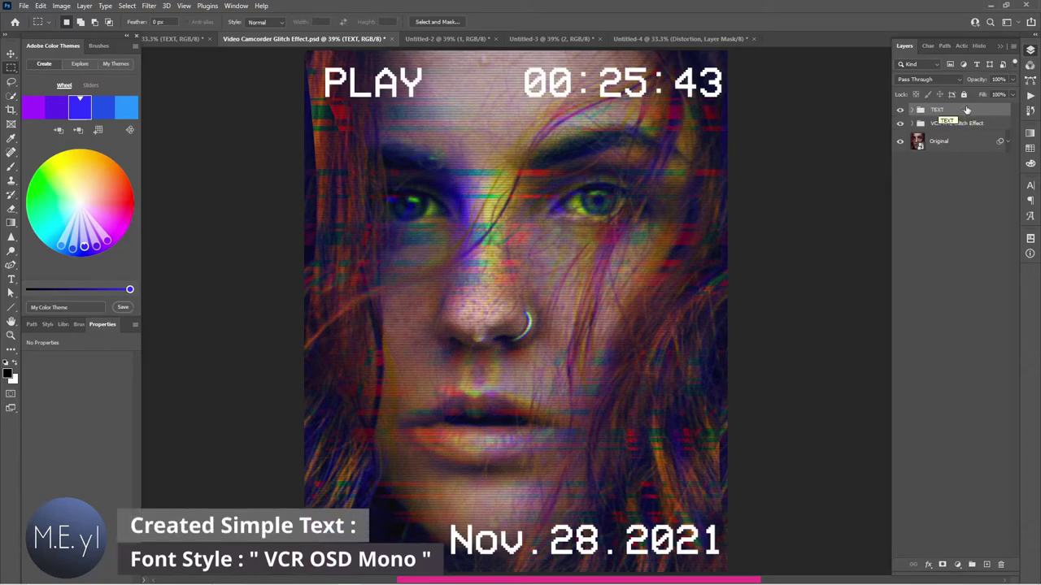
Reveal the TEXT group and check each layer: Nov.28.2021 date, 00:25:43 timecode and PLAY.
click(912, 112)
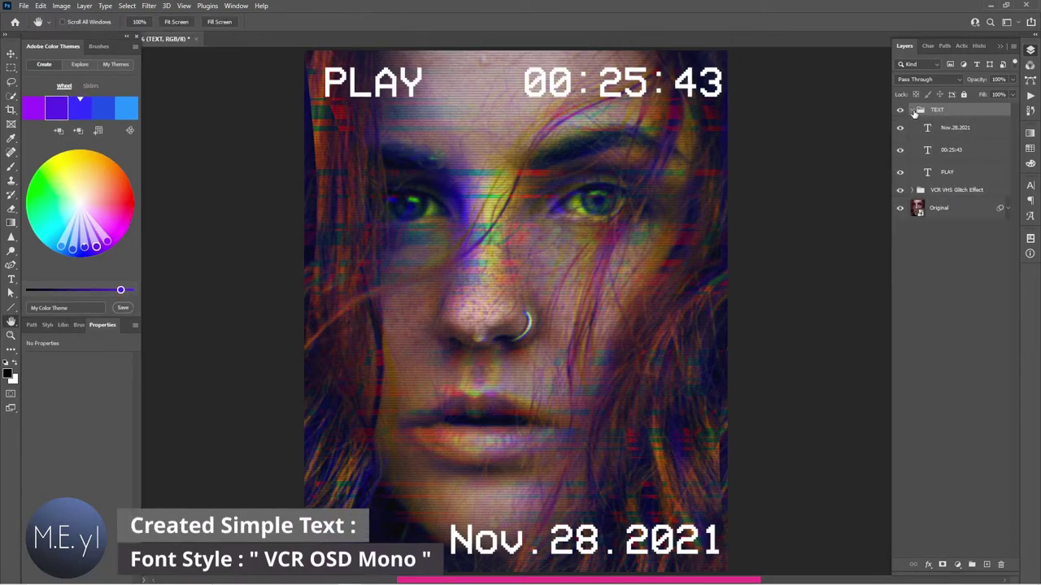
click(900, 128)
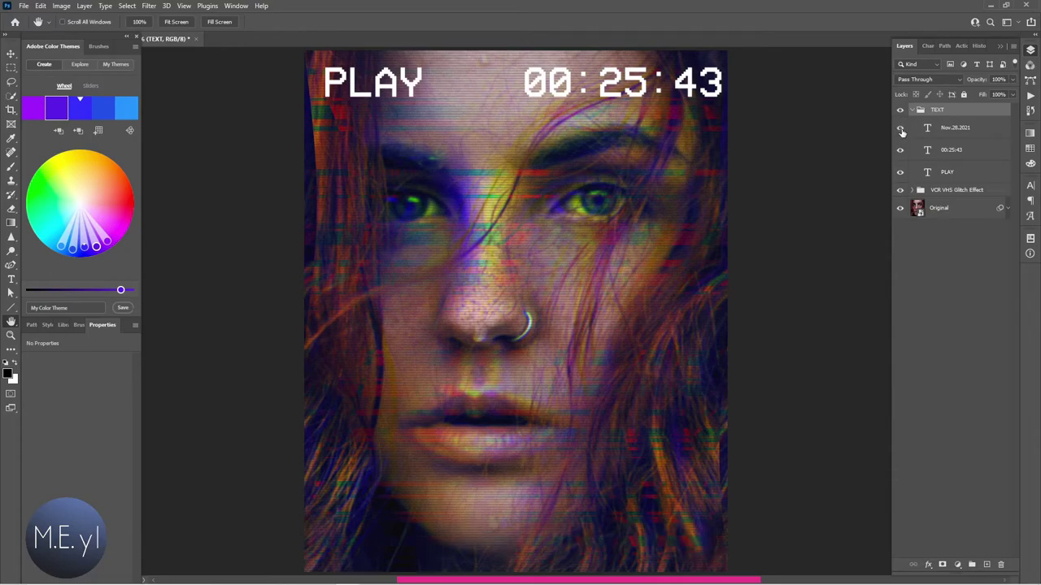
click(899, 129)
click(900, 151)
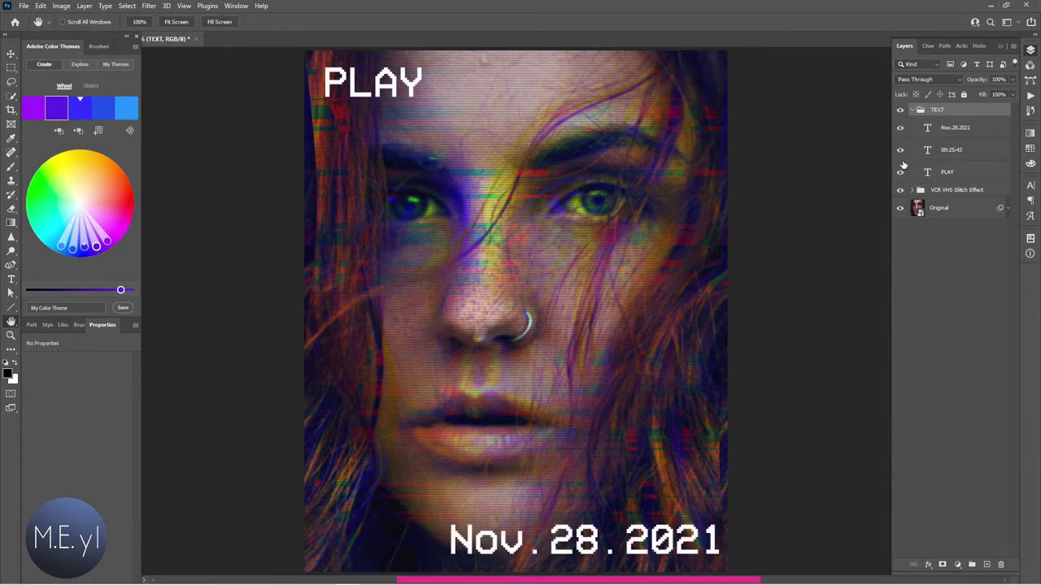
click(900, 172)
click(900, 172)
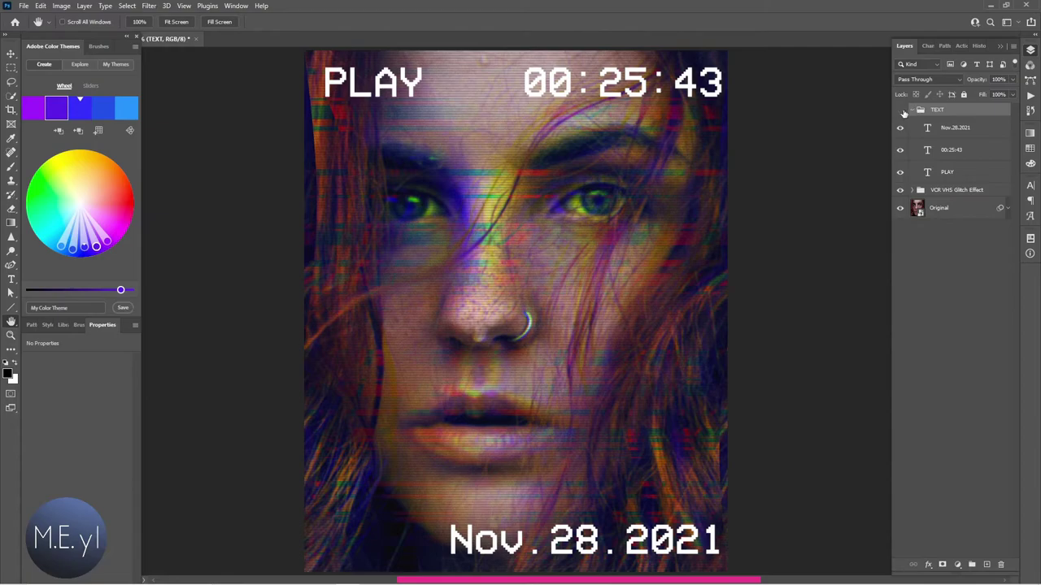
click(902, 111)
click(901, 111)
click(914, 111)
Compare the portrait with and without the text overlay, then select the Original layer.
key(v)
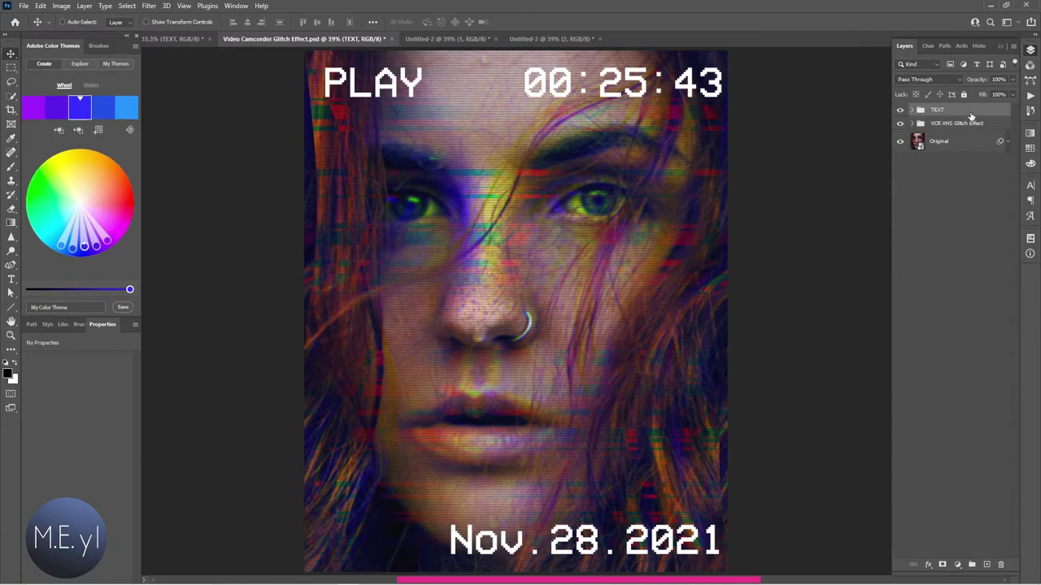
click(901, 111)
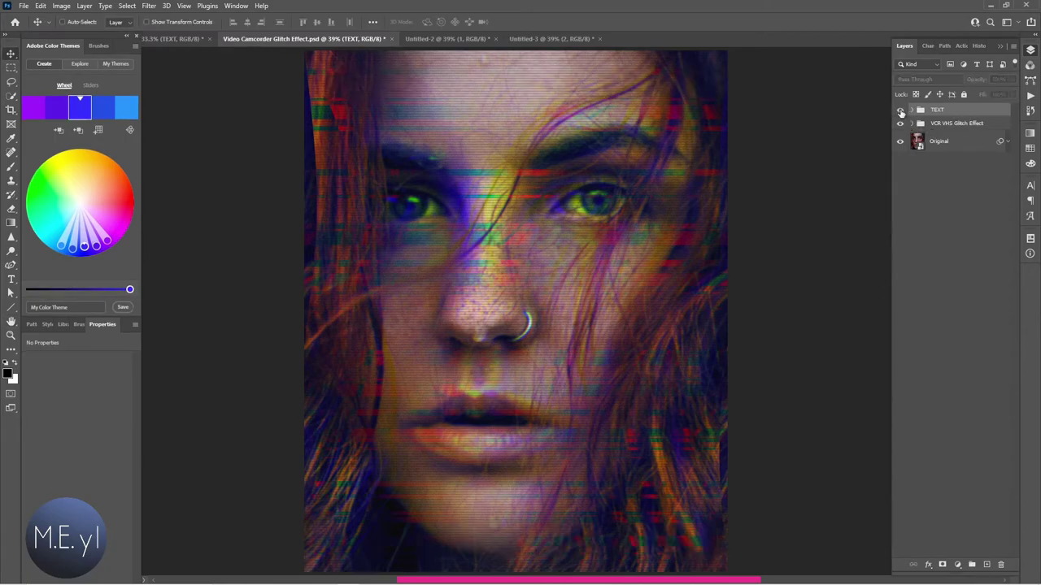
click(901, 112)
click(945, 145)
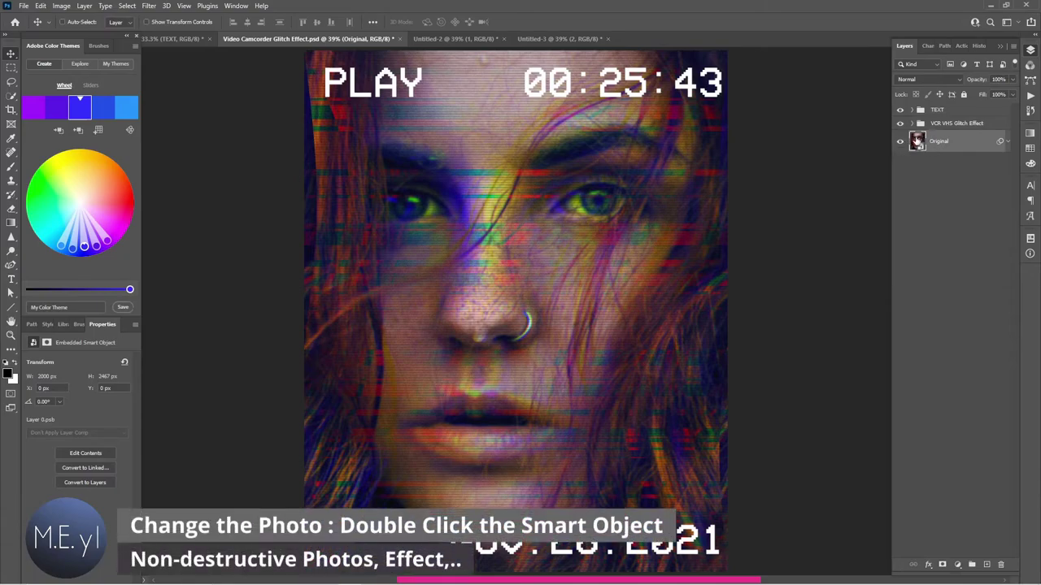
Copy the couple photo and the blonde woman photo into the Original smart object as layers.
double_click(916, 142)
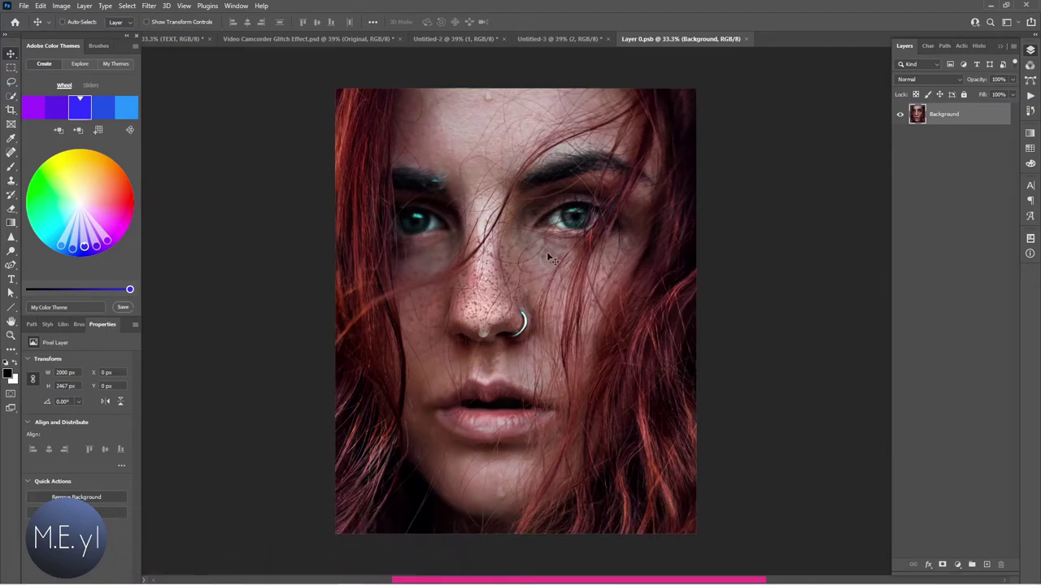
click(465, 41)
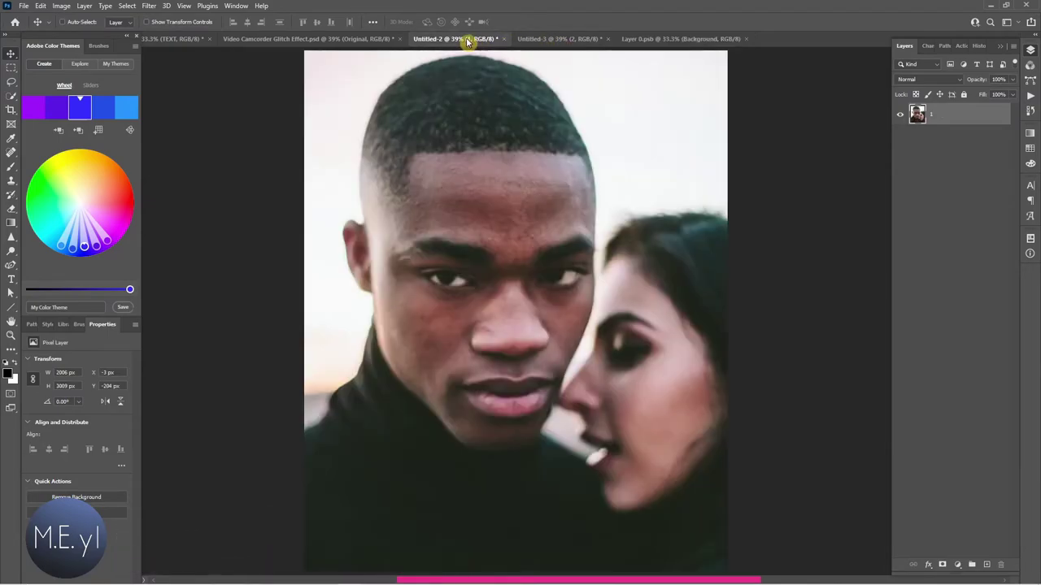
key(v)
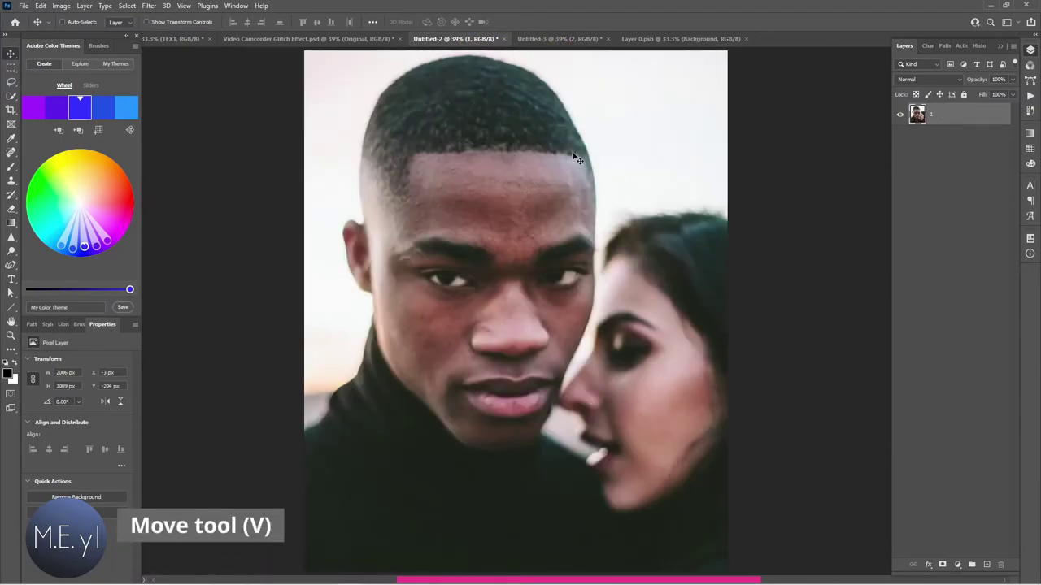
mouse_move(574, 157)
mouse_down()
mouse_move(657, 39)
mouse_move(651, 54)
mouse_up()
drag(557, 283, 536, 321)
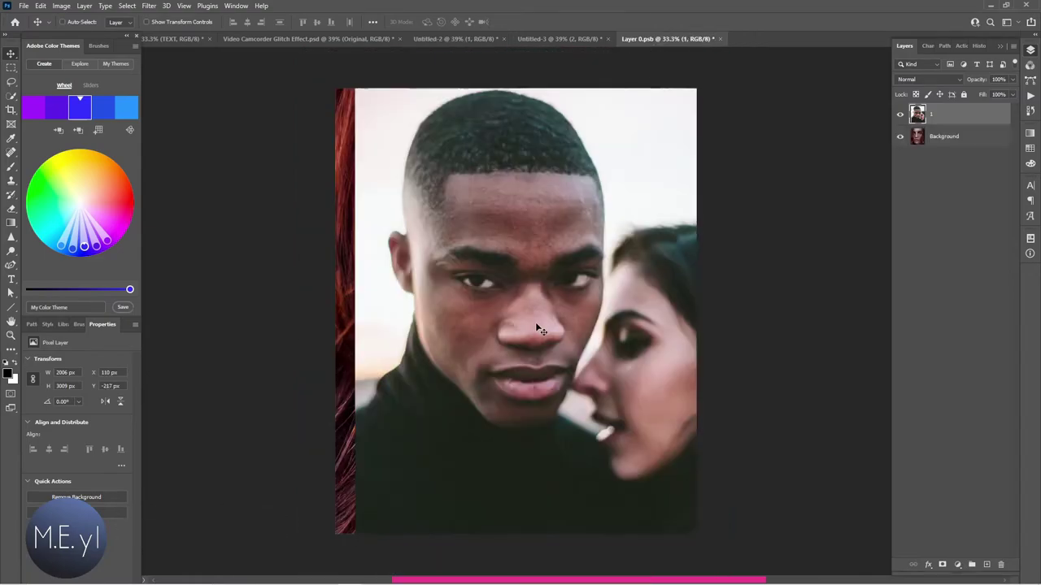
click(552, 38)
mouse_move(592, 119)
mouse_down()
mouse_move(626, 95)
mouse_move(539, 286)
mouse_up()
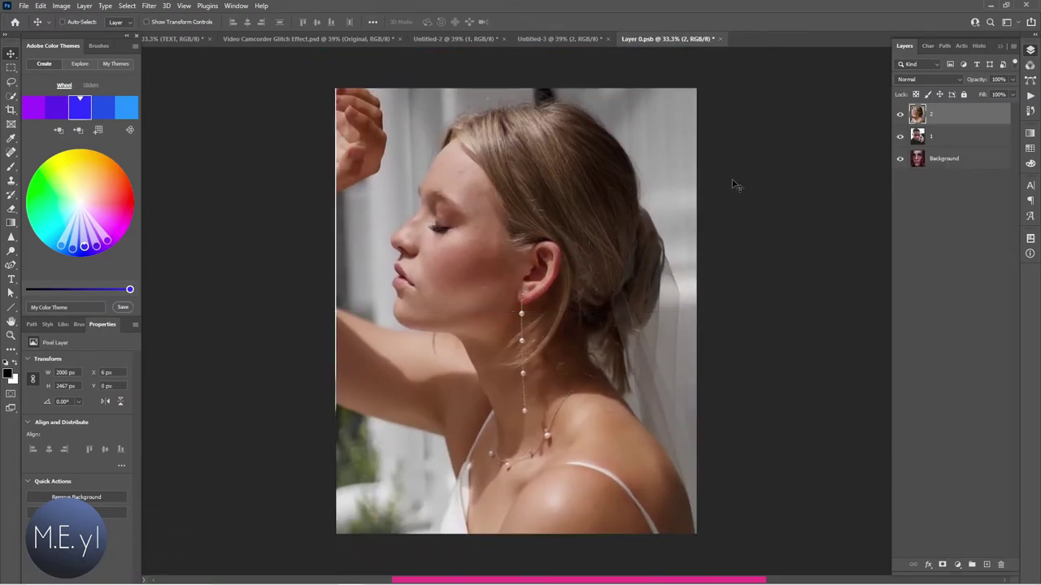
Show only the couple photo layer, save the smart object, and close Layer 0.psb.
alt+click(900, 158)
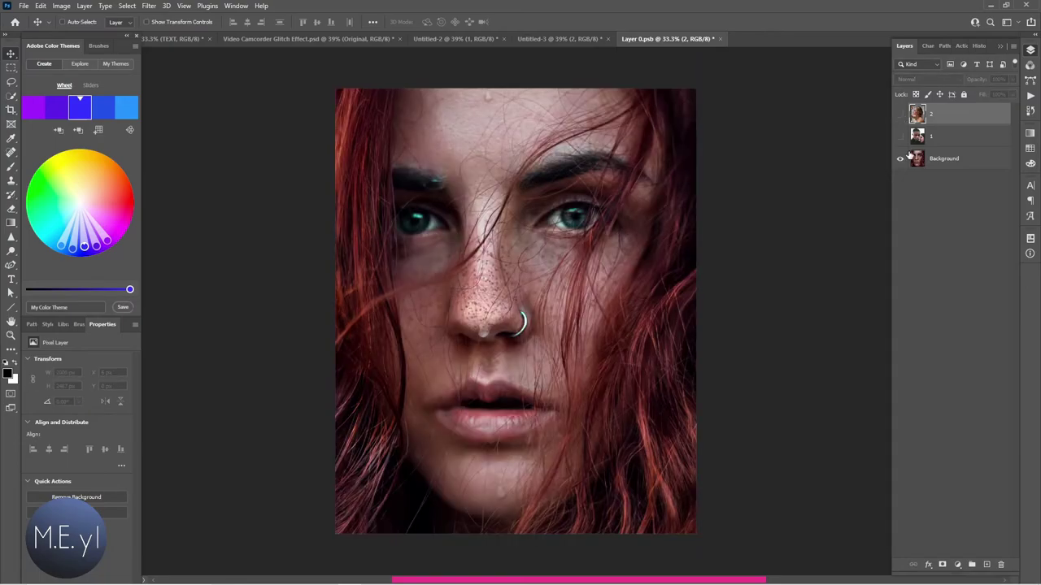
click(900, 136)
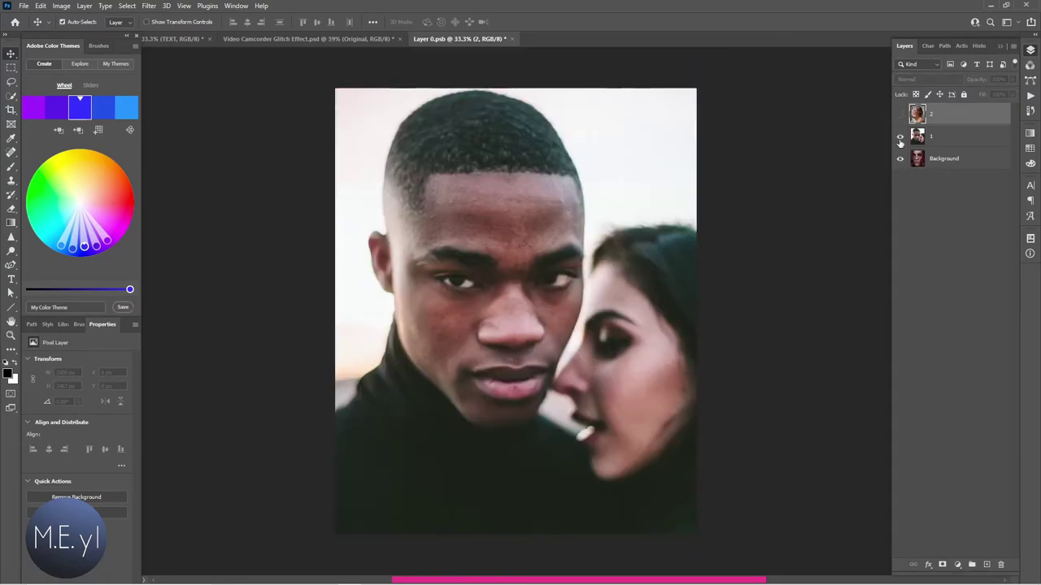
key(ctrl+s)
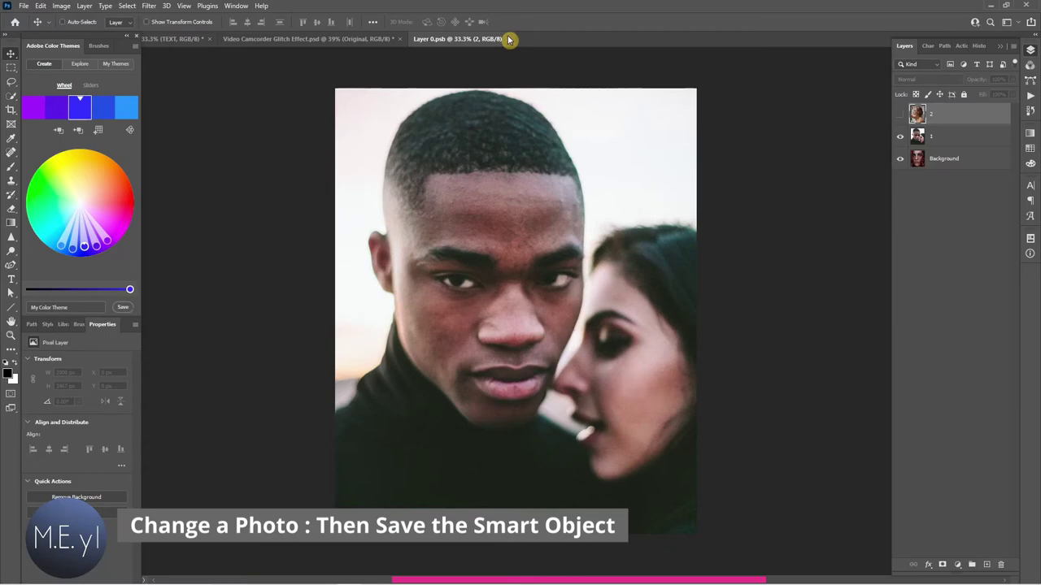
click(508, 39)
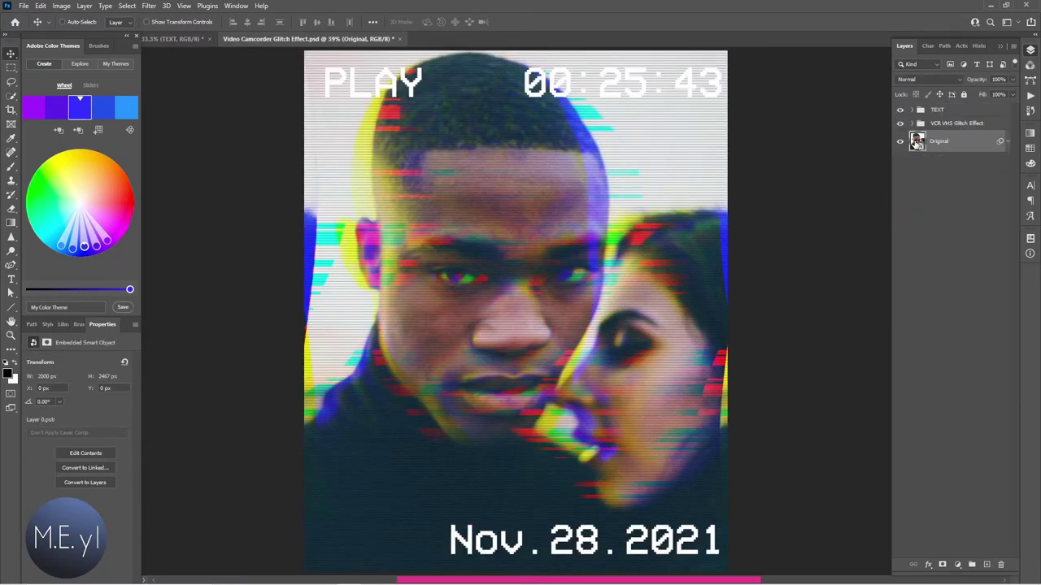
Show the blonde woman photo in the smart object, nudge it right, save, and preview the design.
double_click(917, 142)
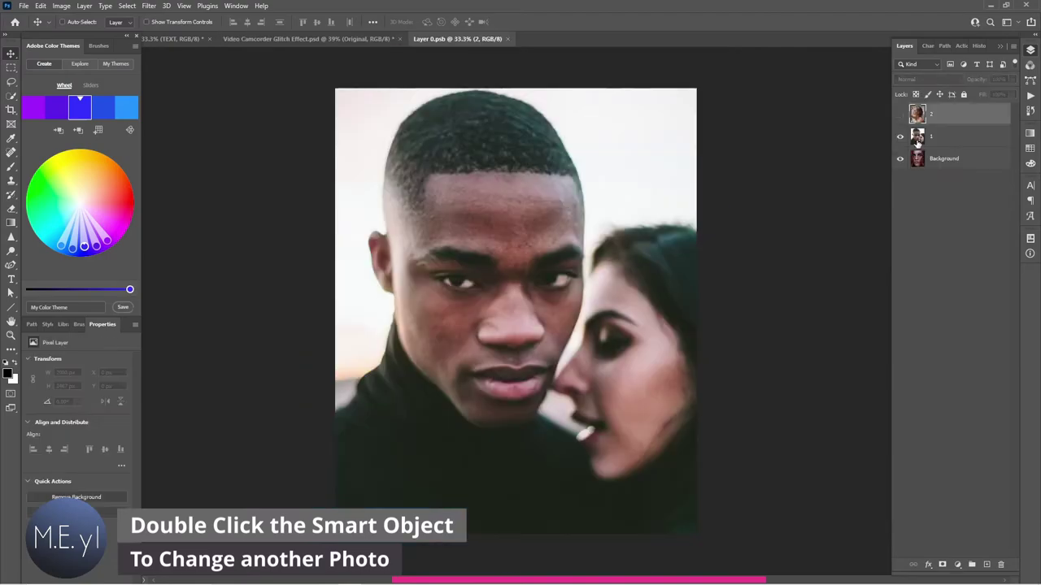
click(900, 116)
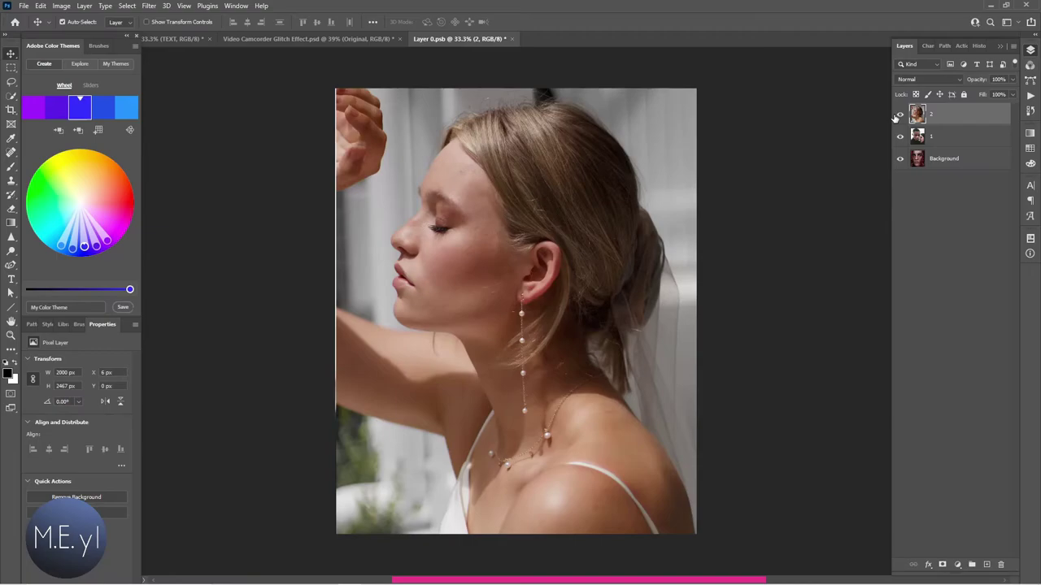
key(Right)
key(Right)
key(Right)
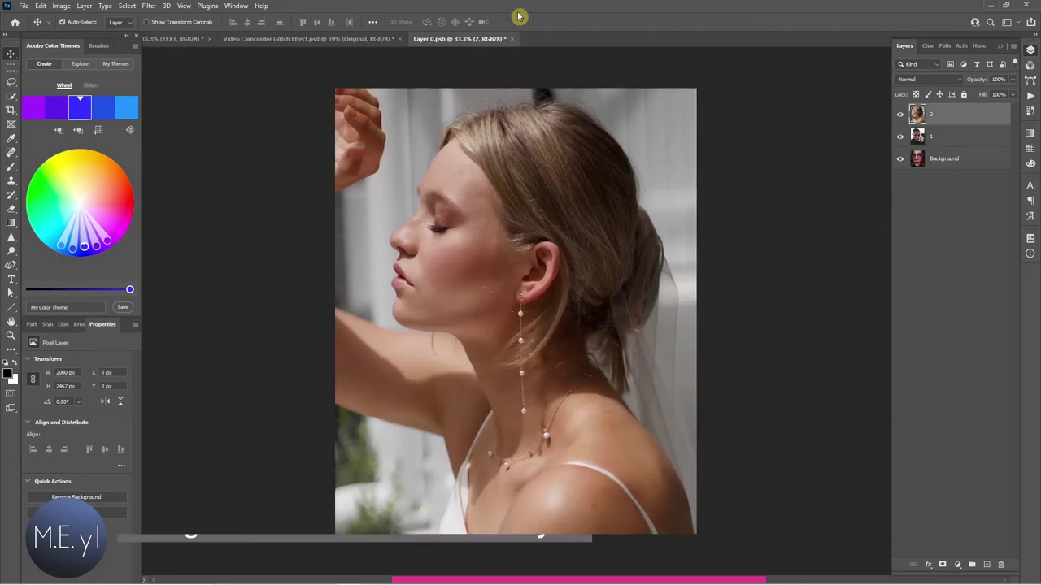
key(ctrl+s)
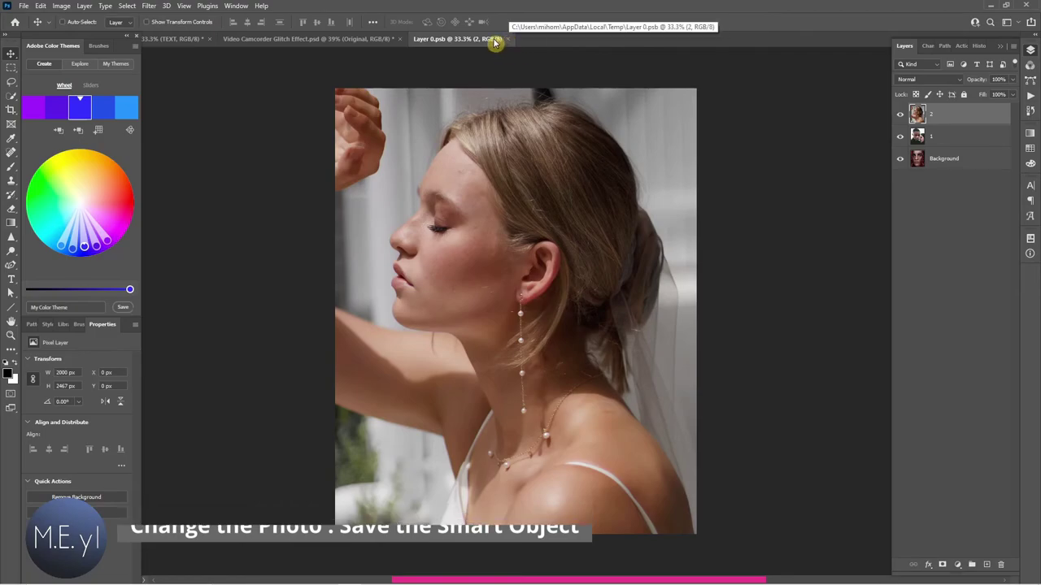
click(379, 41)
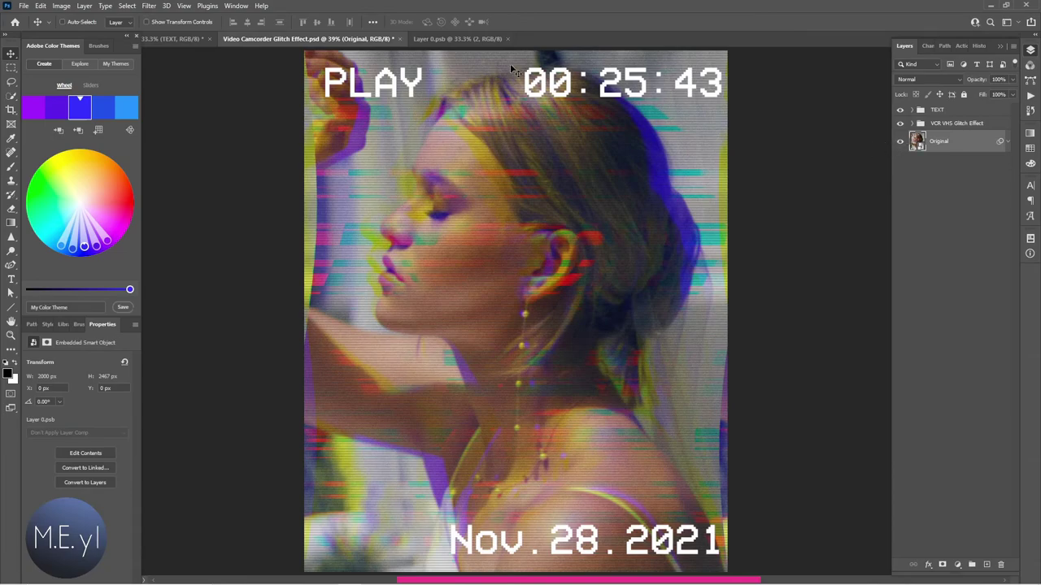
Hide the blonde woman layer to restore the redhead portrait, save, and return to the PSD.
click(478, 39)
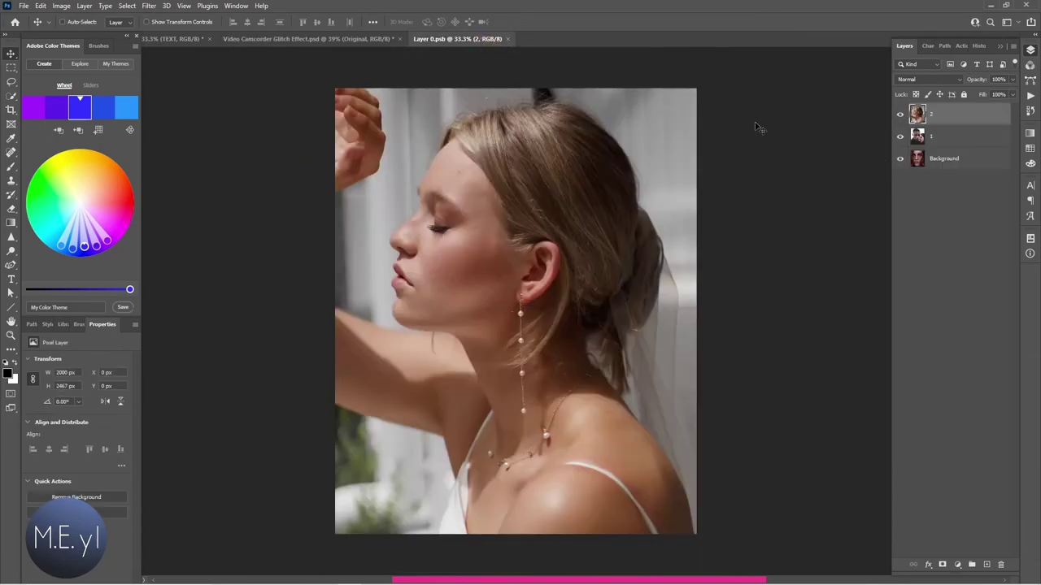
click(899, 118)
key(ctrl+s)
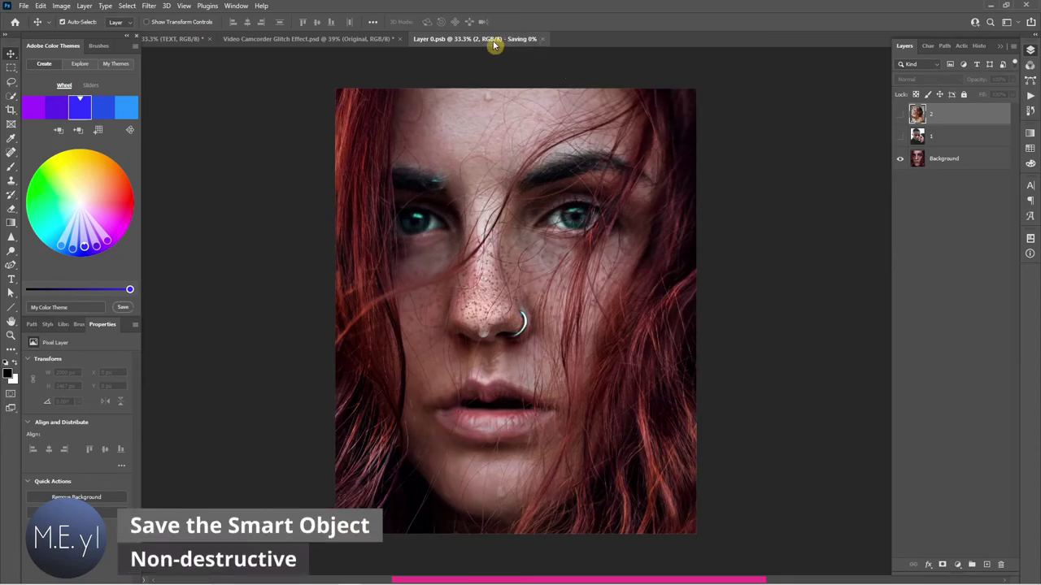
click(379, 39)
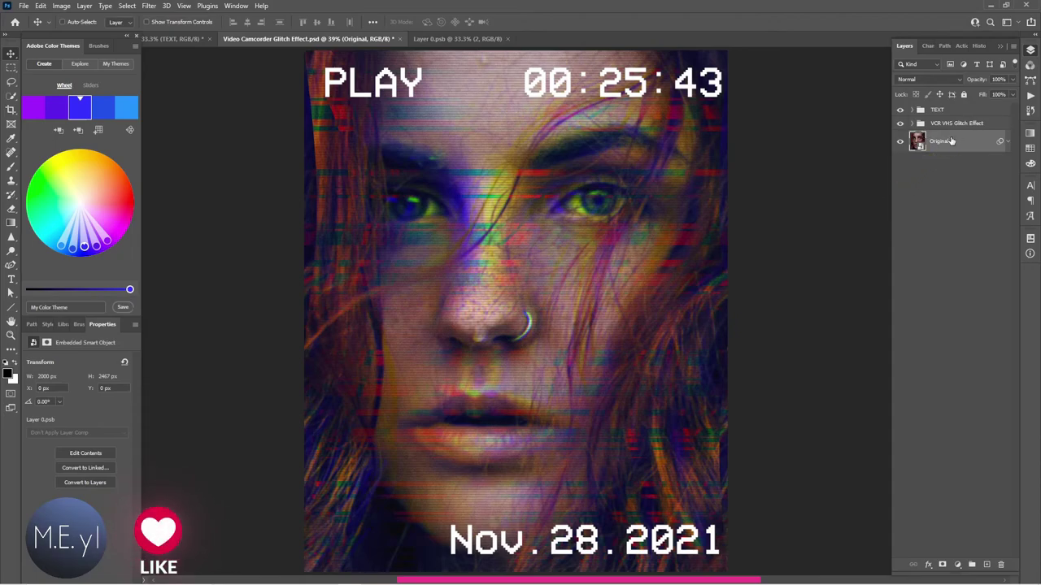
Lower the Distortion layer's opacity to about 76% and shift Levels 1 midtones to roughly 0.9.
click(915, 124)
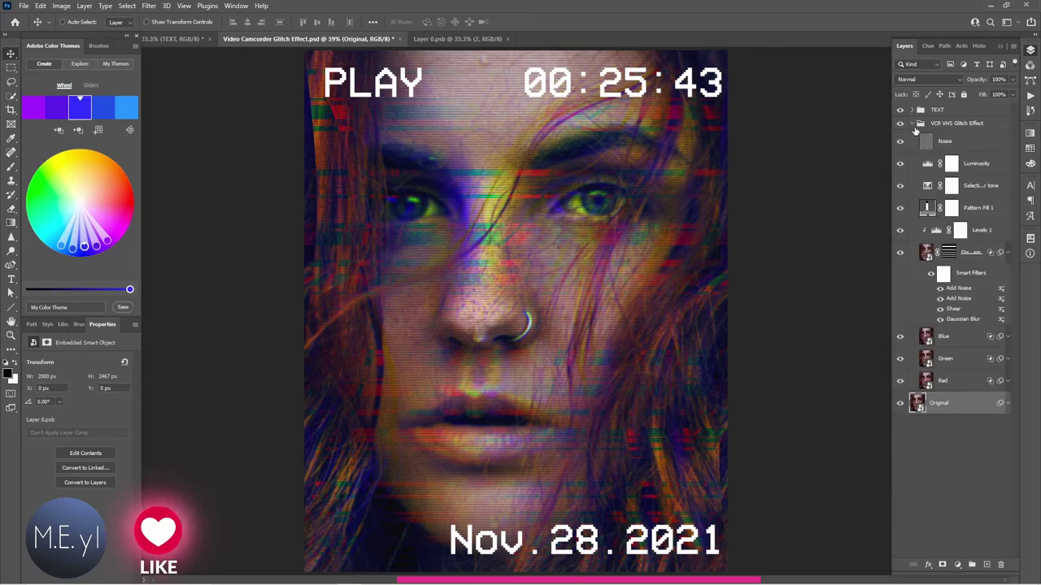
click(899, 252)
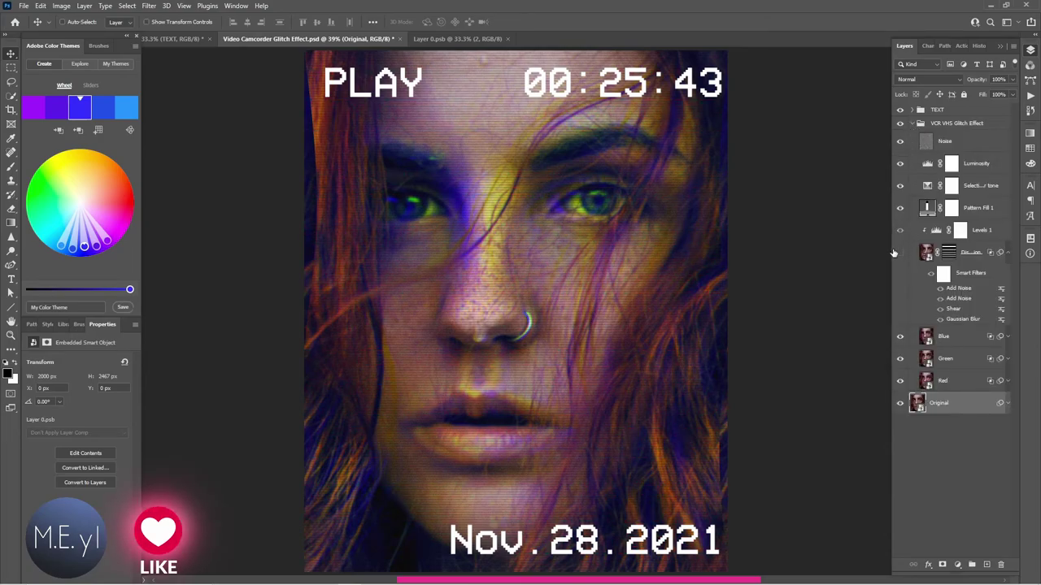
click(899, 252)
click(978, 247)
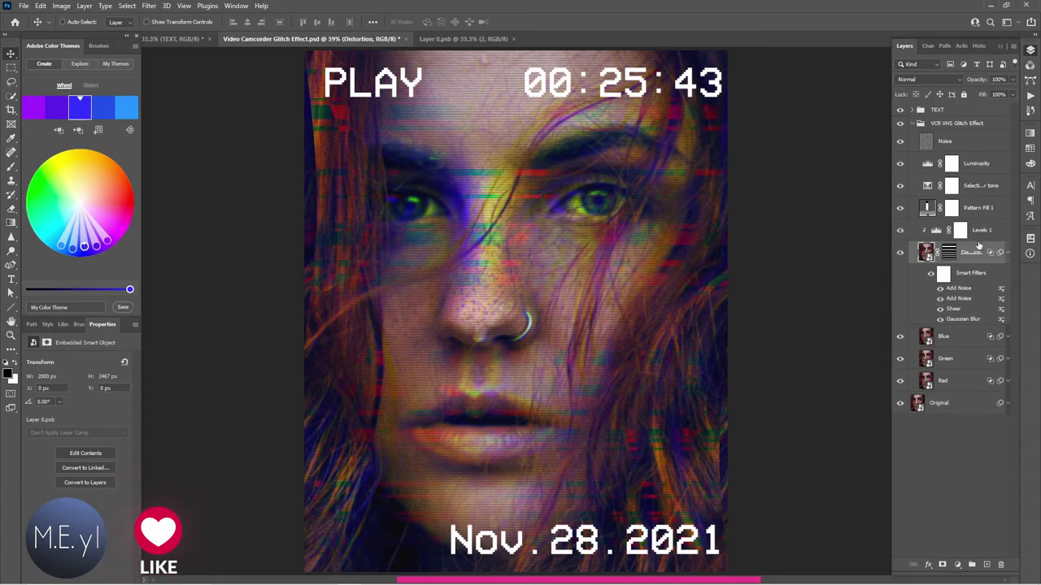
drag(1012, 79, 997, 95)
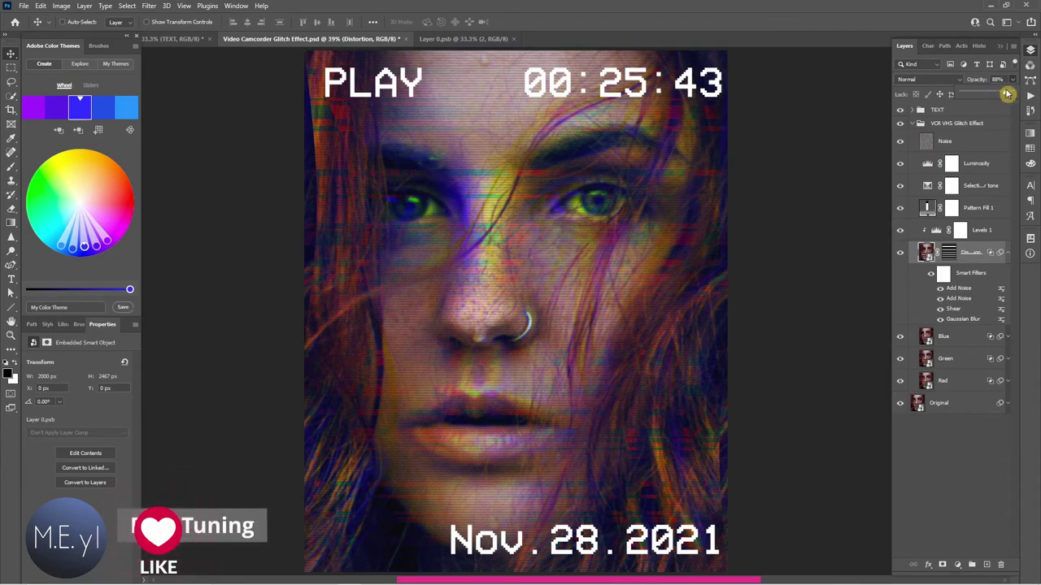
drag(998, 95, 999, 98)
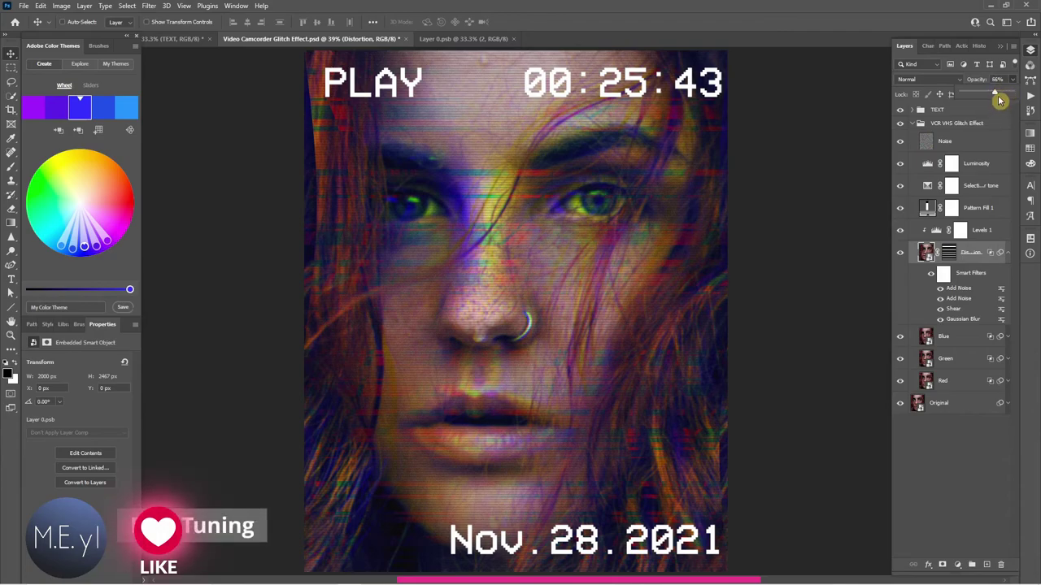
click(935, 232)
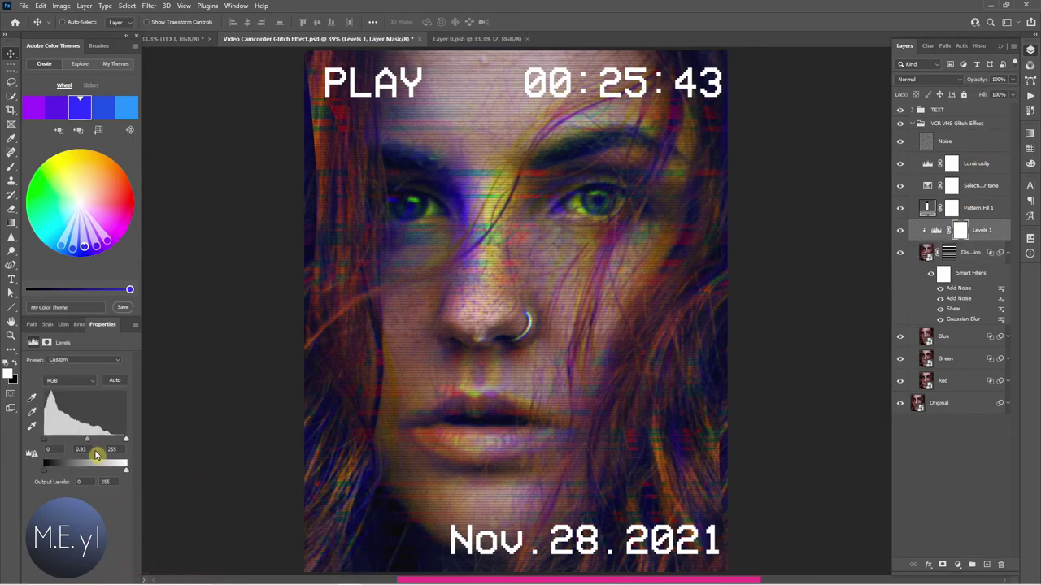
drag(87, 439, 90, 444)
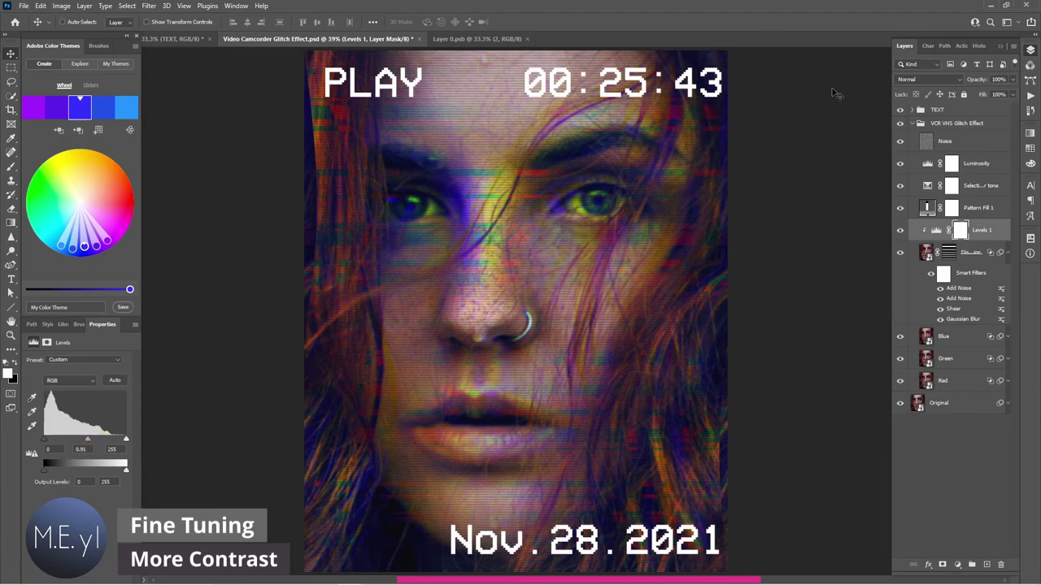
Duplicate the Original layer, move Original copy above TEXT, and leave it hidden for comparison.
click(947, 405)
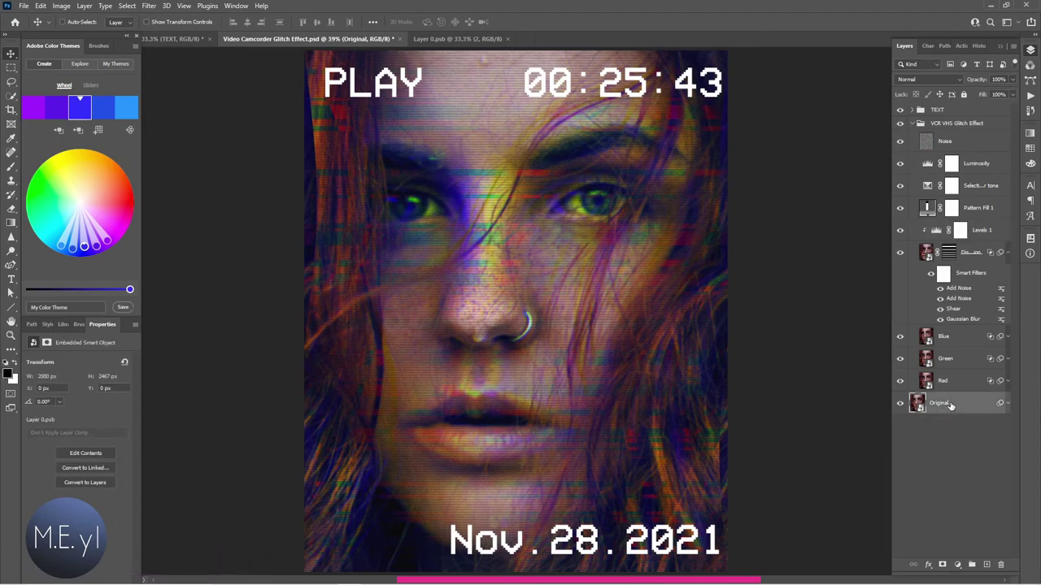
key(ctrl+j)
drag(947, 404, 961, 109)
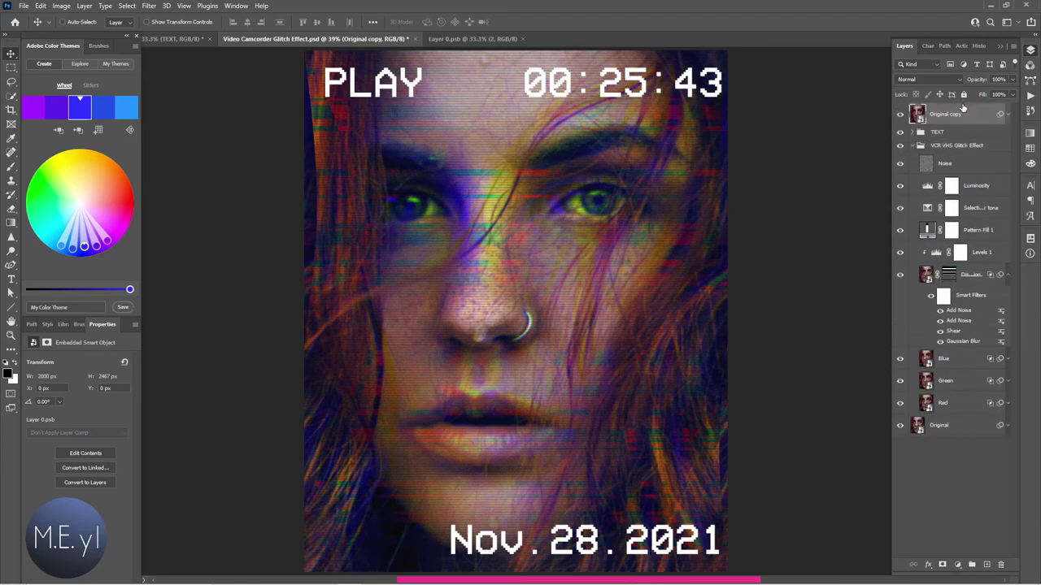
click(900, 115)
click(900, 114)
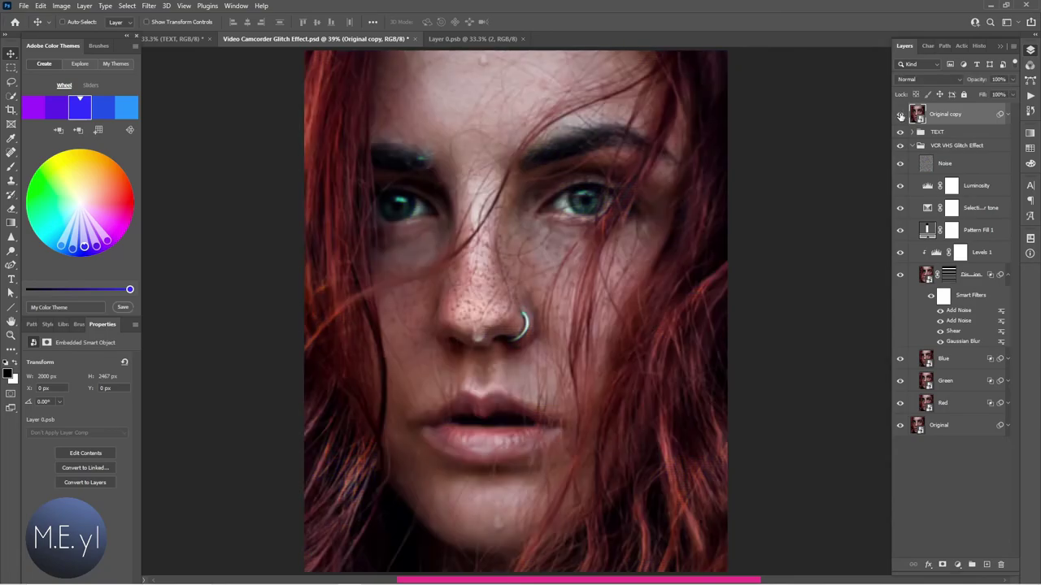
click(900, 114)
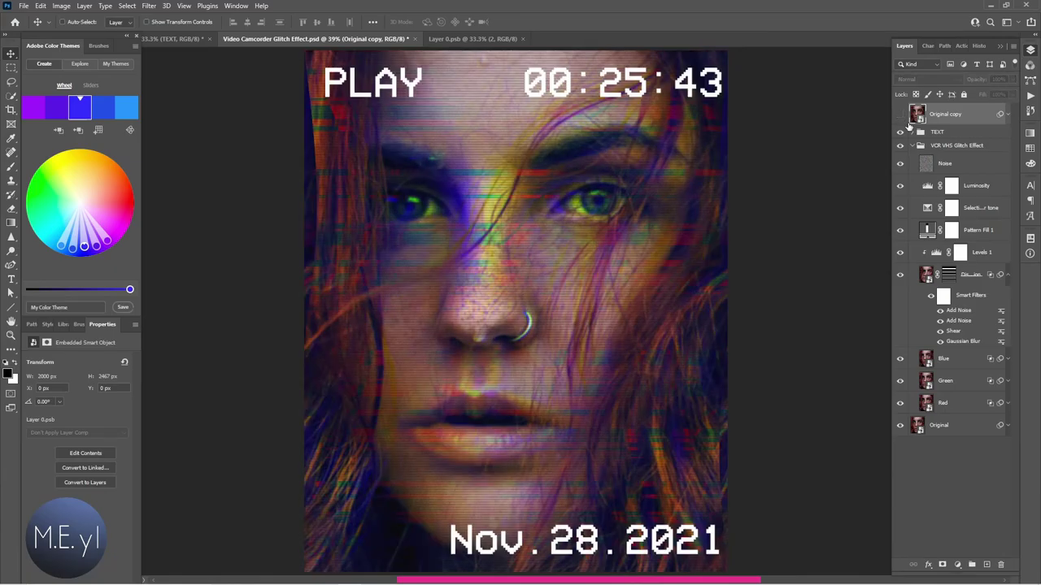